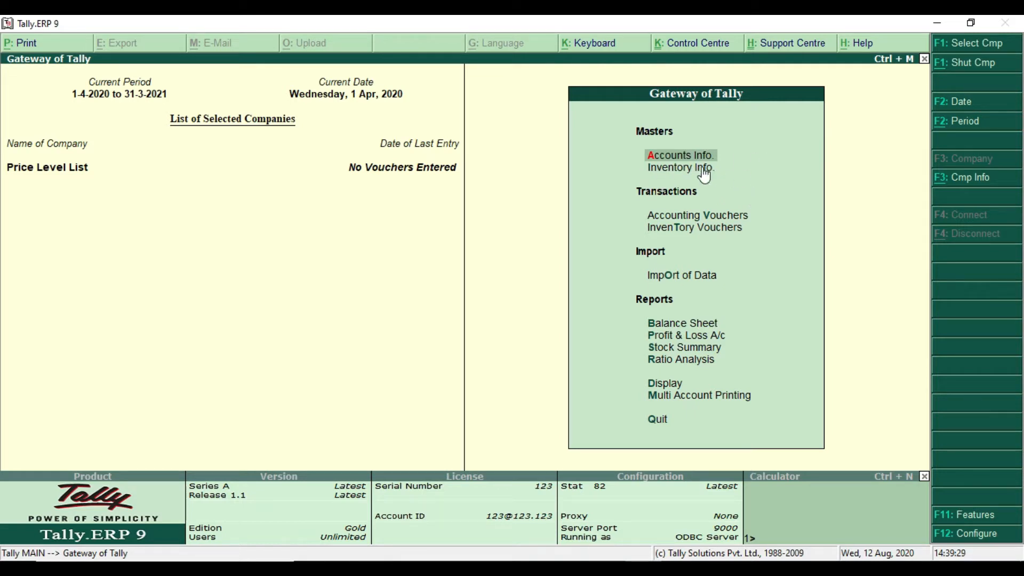
Open the creation form for a single stock item from the inventory masters
key("Down")
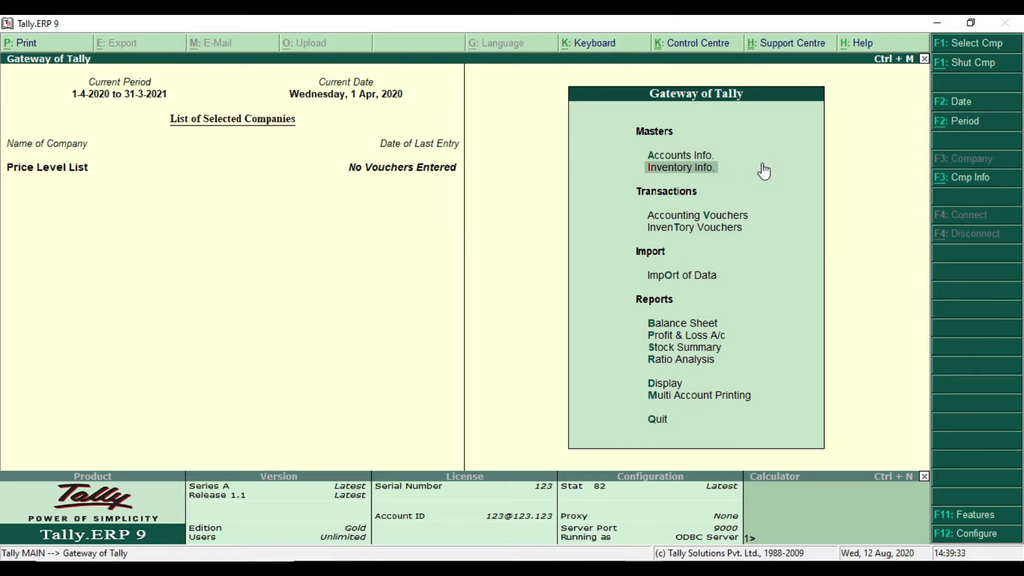
key("Return")
key("Down")
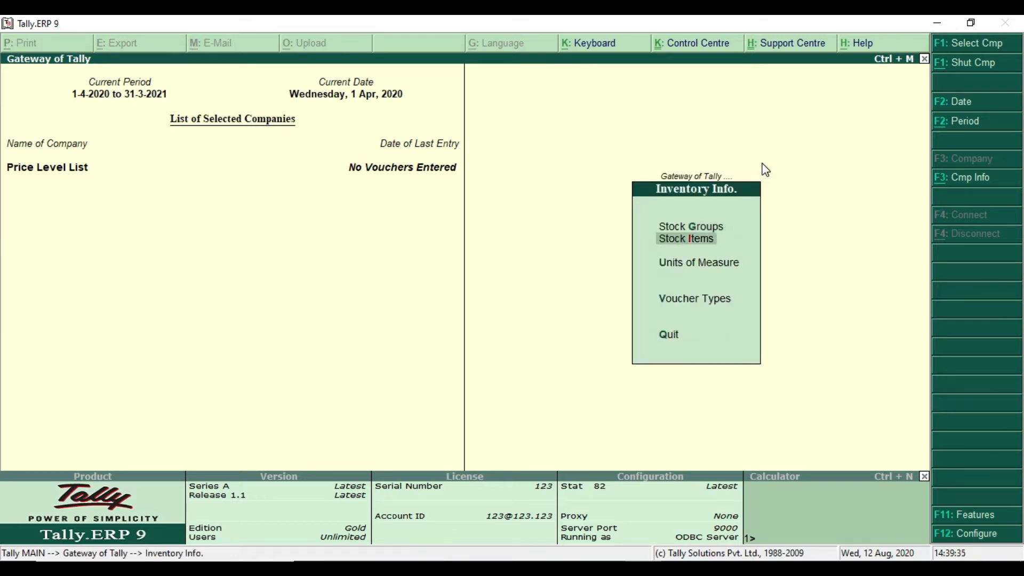
left_click(745, 243)
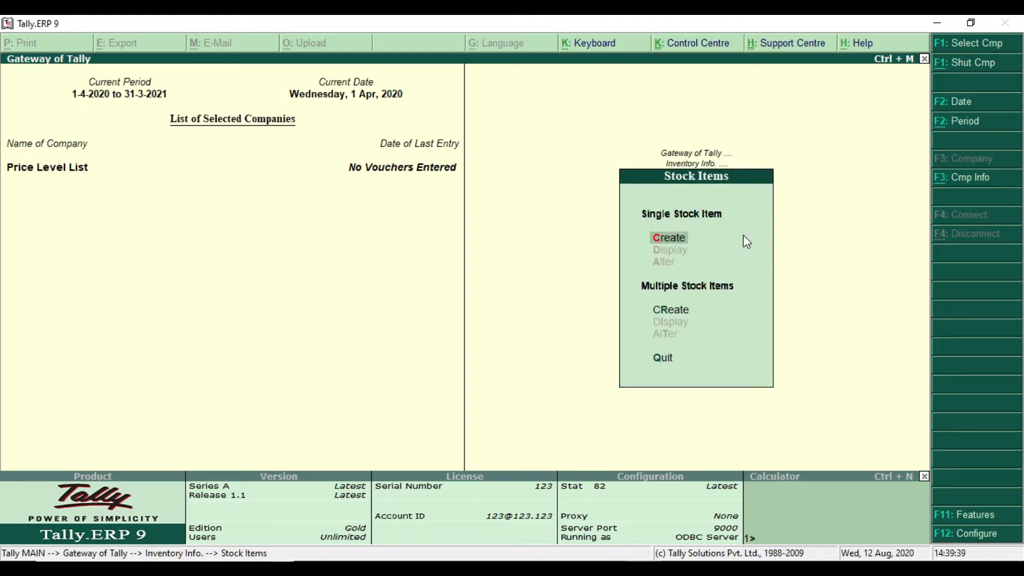
key("Return")
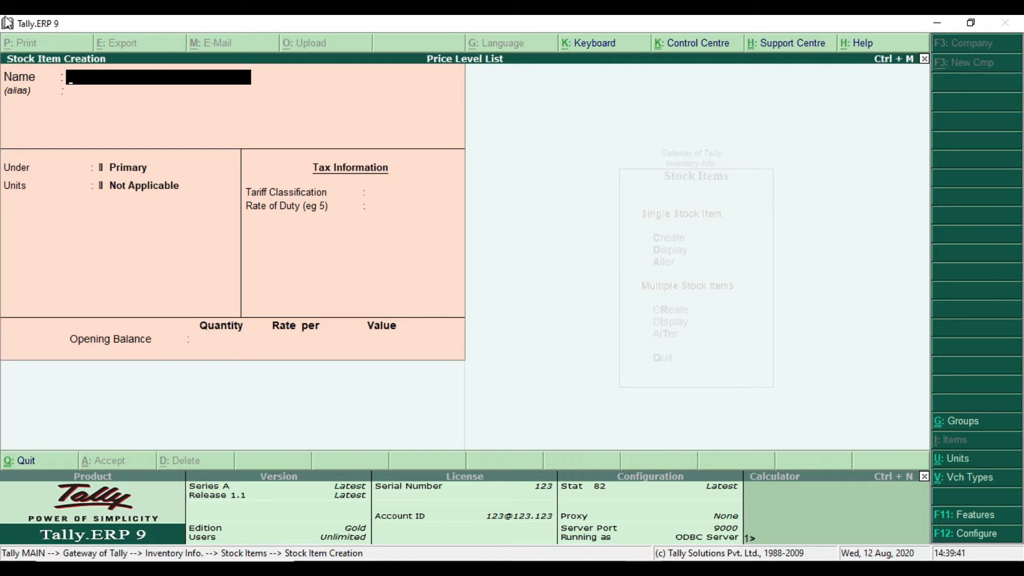
Check the item name in the Price list PDF and name the new stock item "LG Smart TV" in Tally.ERP 9
left_click(43, 92)
left_click(458, 568)
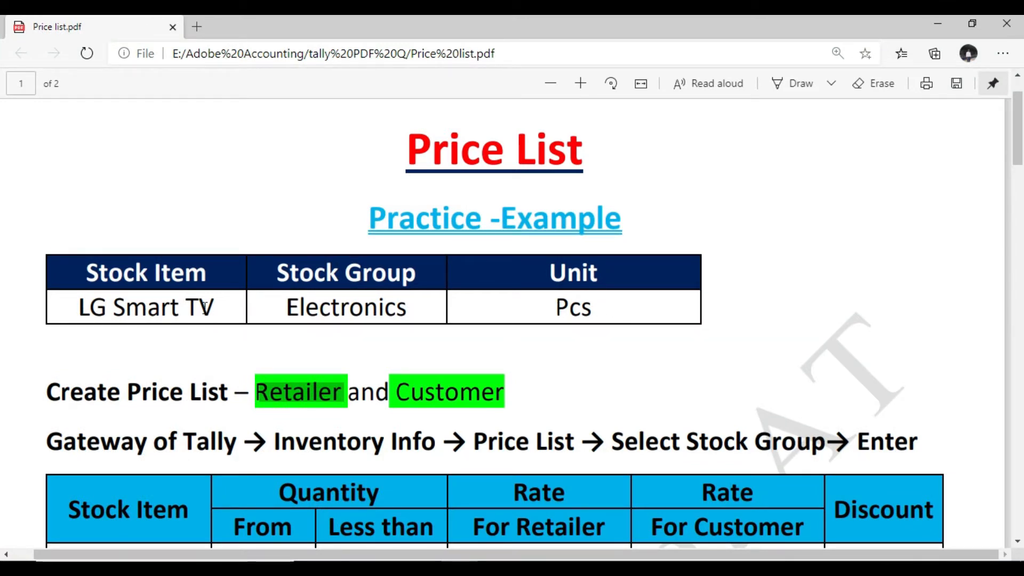
key("alt+Tab")
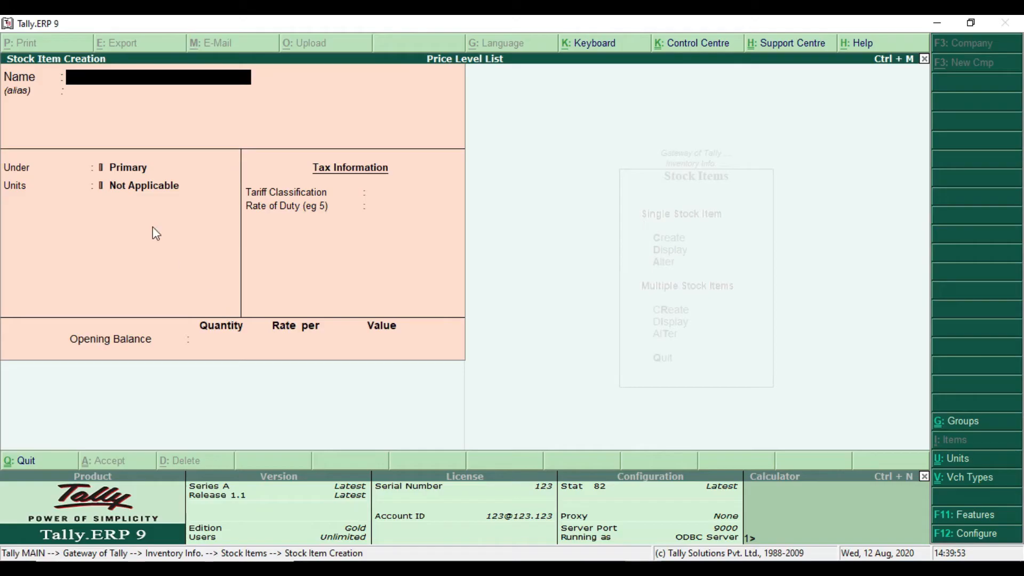
type("LG Sm")
key("Return")
key("Return")
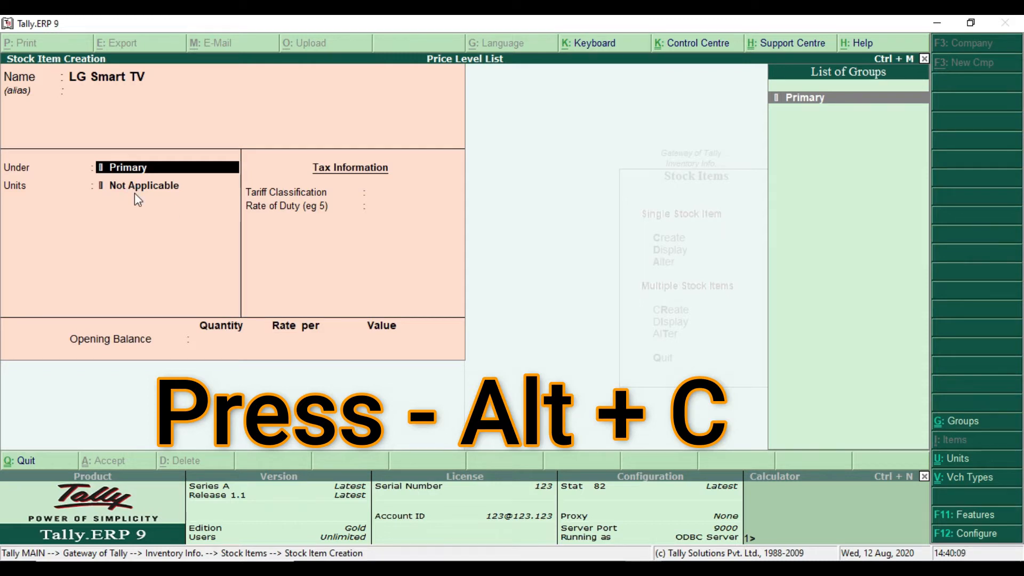
Create the stock group "Electronics" under Primary and assign it to the LG Smart TV item
key("alt+c")
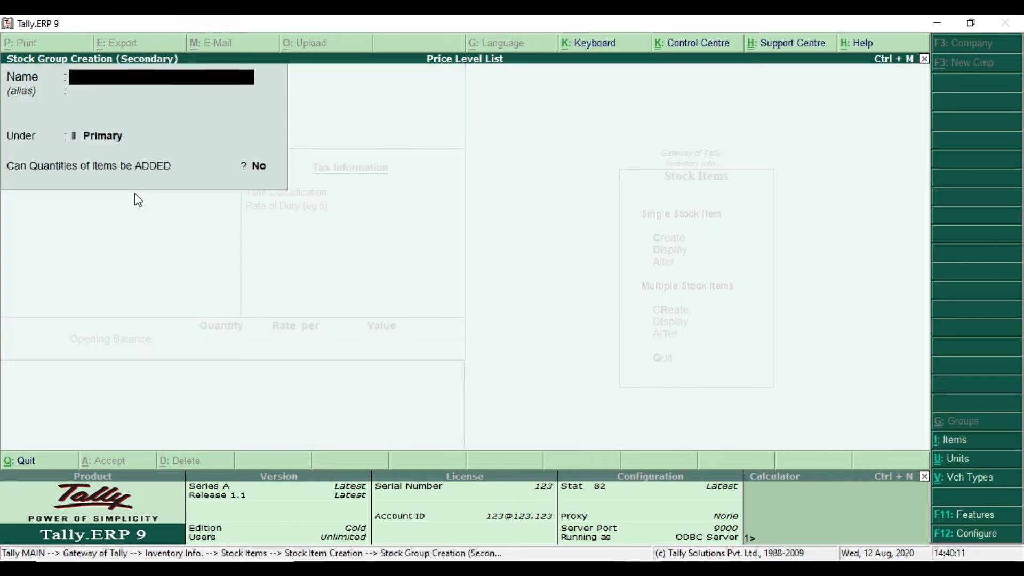
type("Electronics")
key("Return")
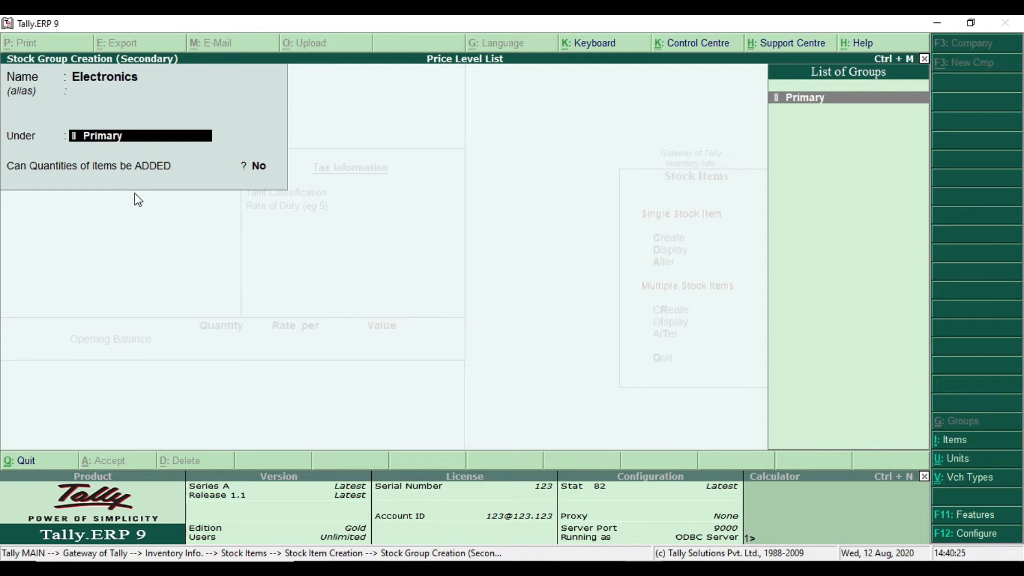
key("Return")
key("Return")
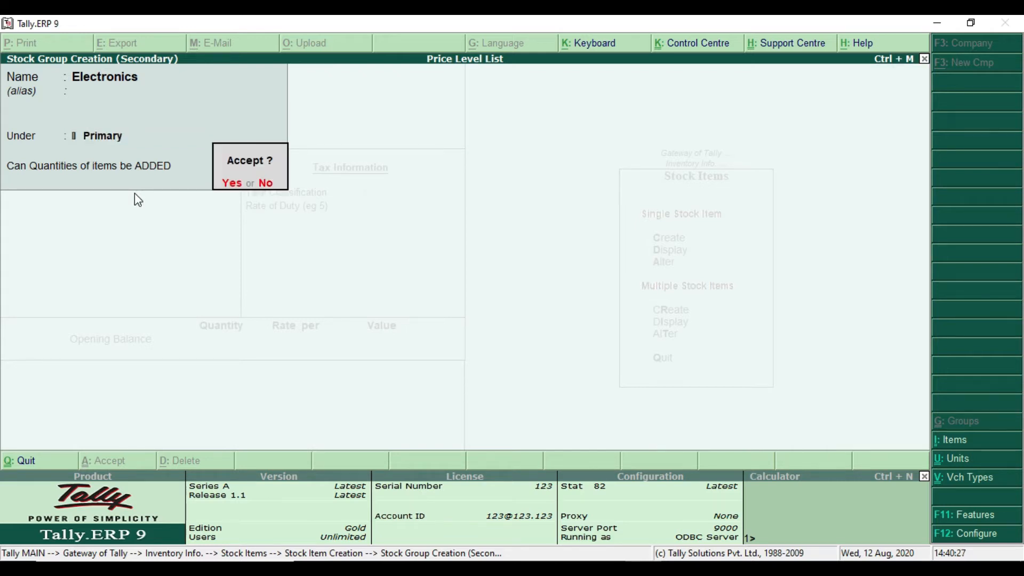
key("Return")
key("Return")
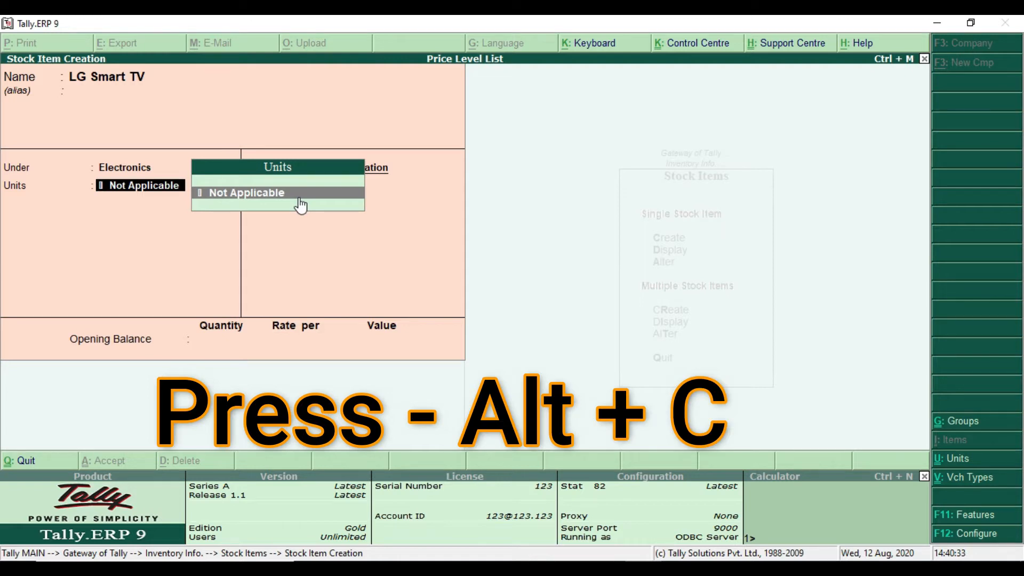
Create a simple unit with the symbol "Pcs" and 0 decimal places for the stock item
key("alt+c")
type("Pcs")
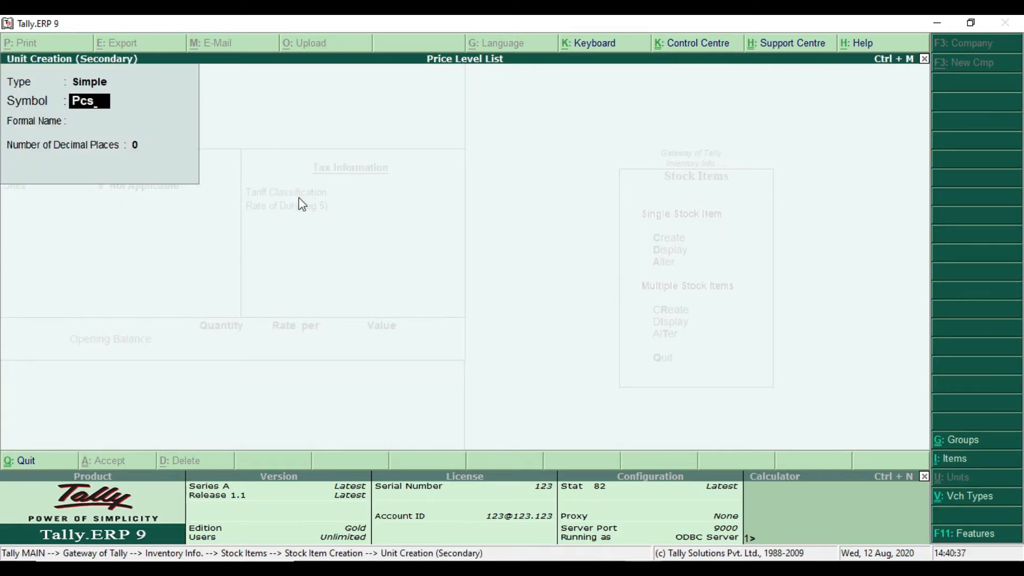
key("Return")
Set the tariff classification to Not Applicable, save the item without an opening balance, and return to the Gateway of Tally
key("Return")
key("Return")
key("Return")
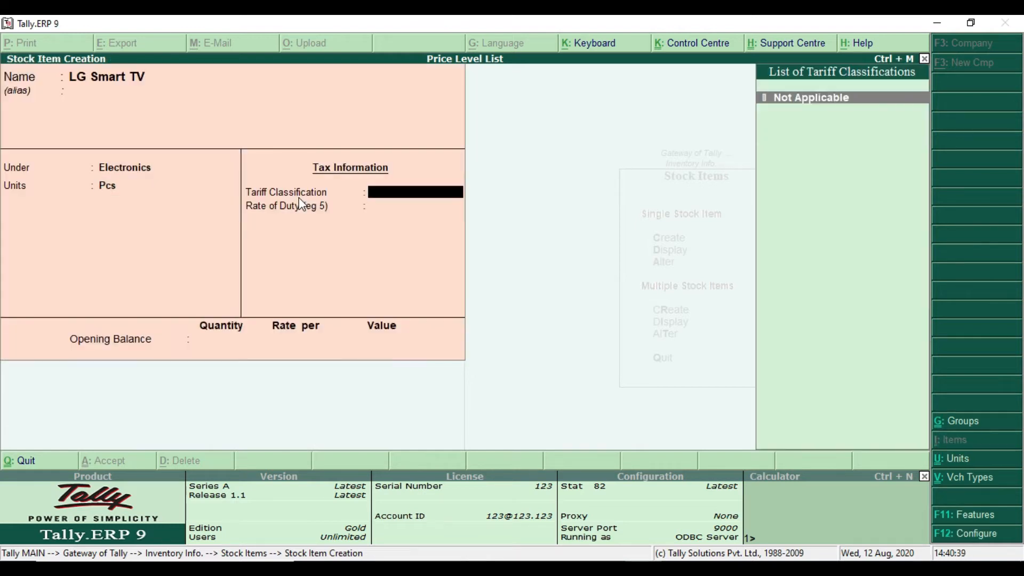
key("Return")
key("Return")
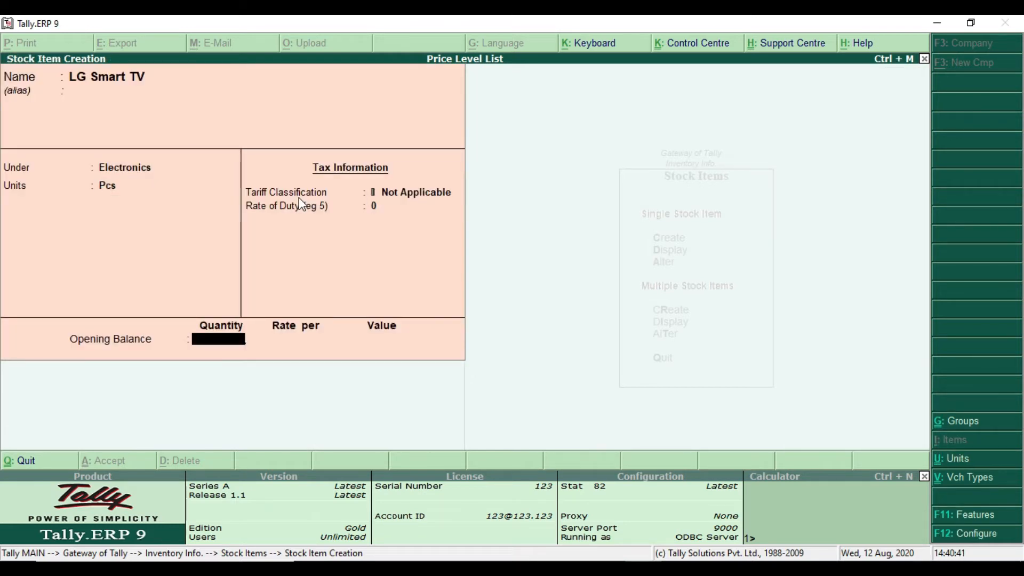
key("Return")
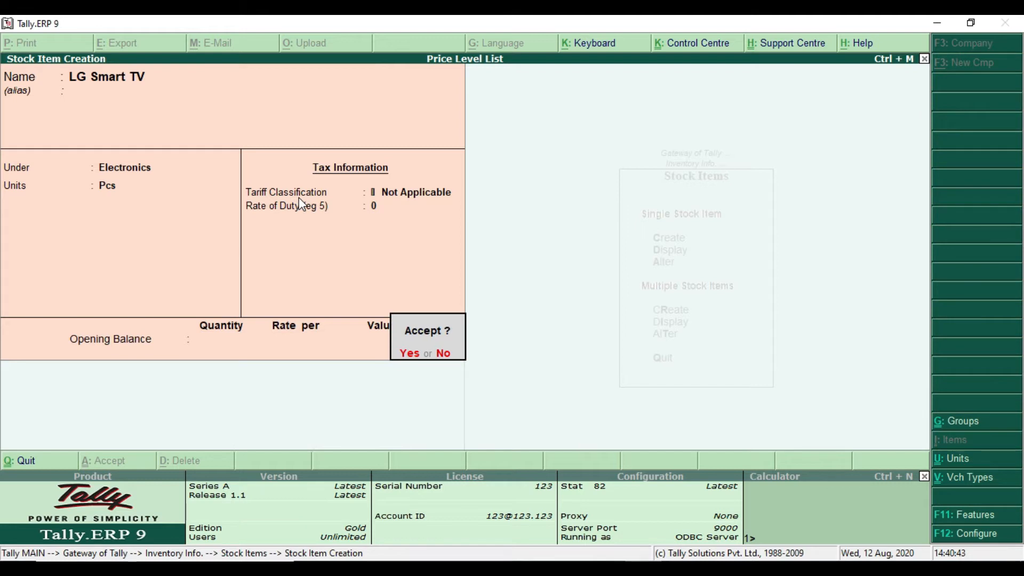
key("Return")
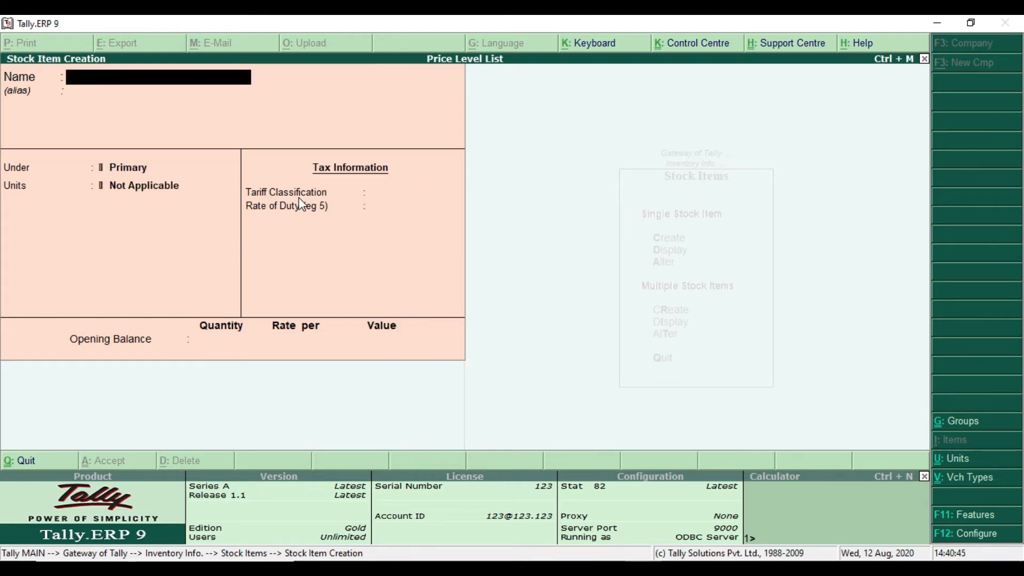
key("Escape")
key("Escape")
key("Escape")
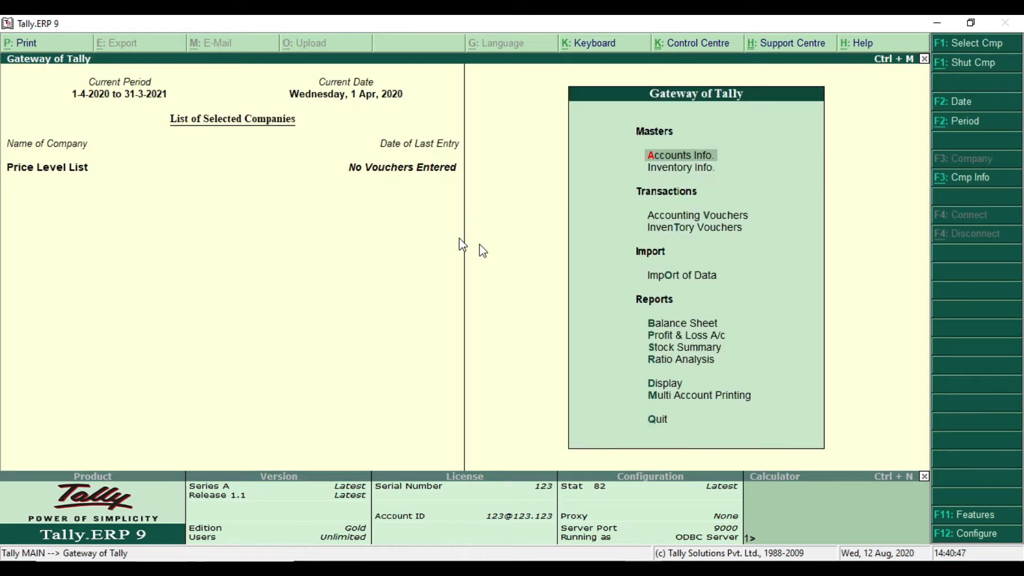
Switch to the Price list PDF, review the stock item row and the price list section, and return to Tally.ERP 9
key("alt+Tab")
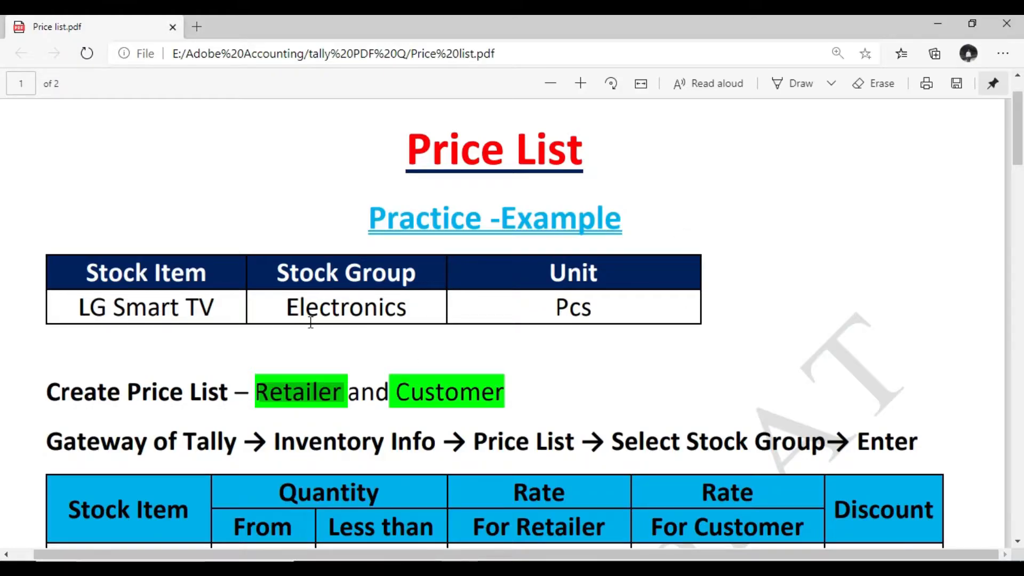
left_click_drag(80, 308, 669, 304)
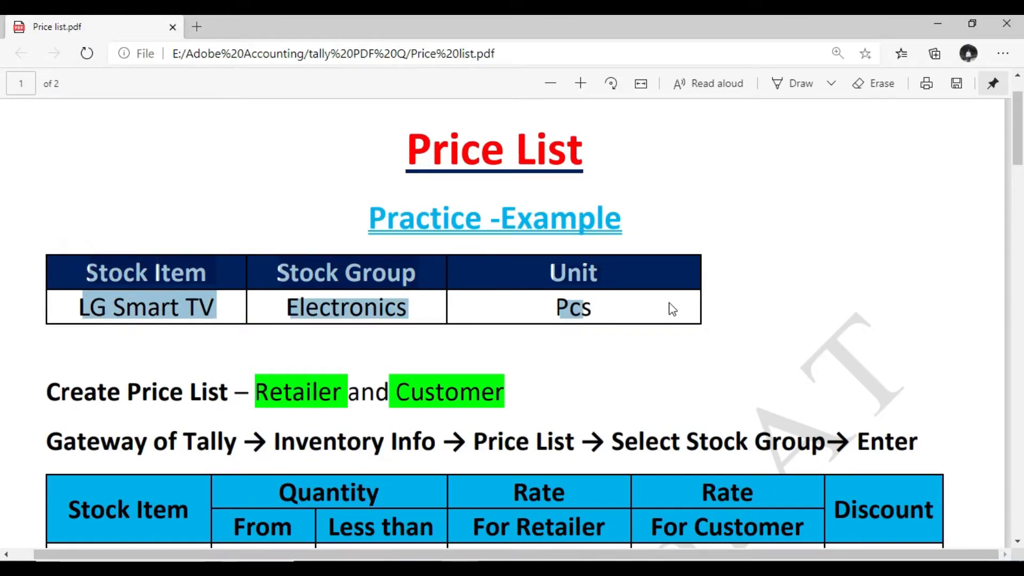
left_click(669, 302)
scroll(475, 293, "down", 2)
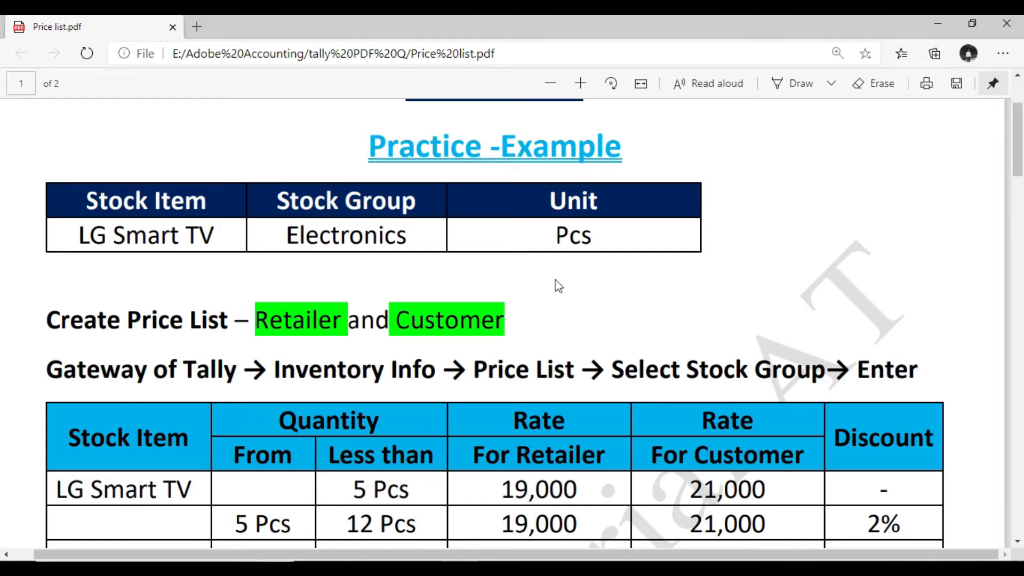
key("alt+Tab")
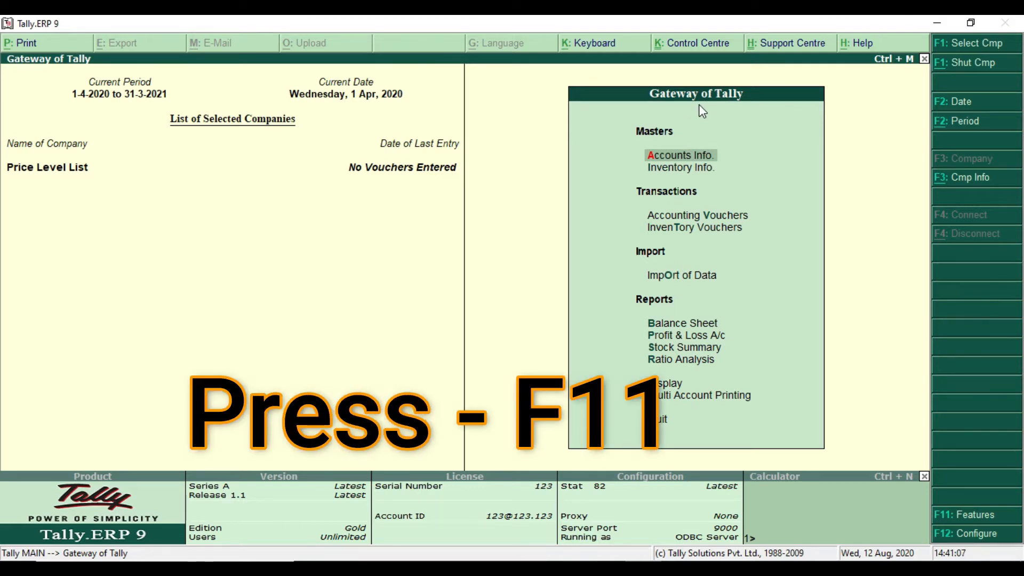
Enable the separate discount column on invoices in the company's inventory features
key("F11")
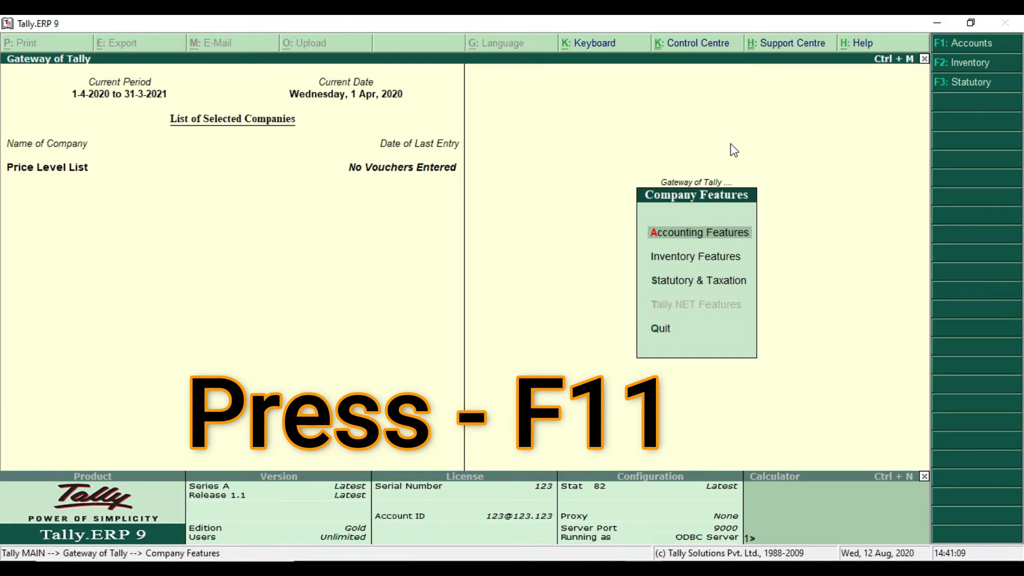
key("Down")
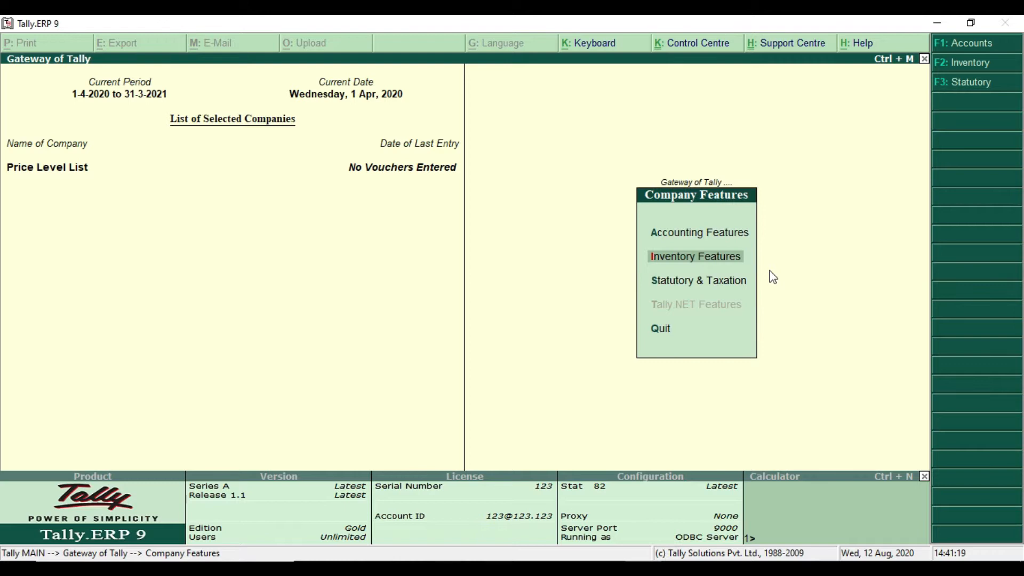
key("Return")
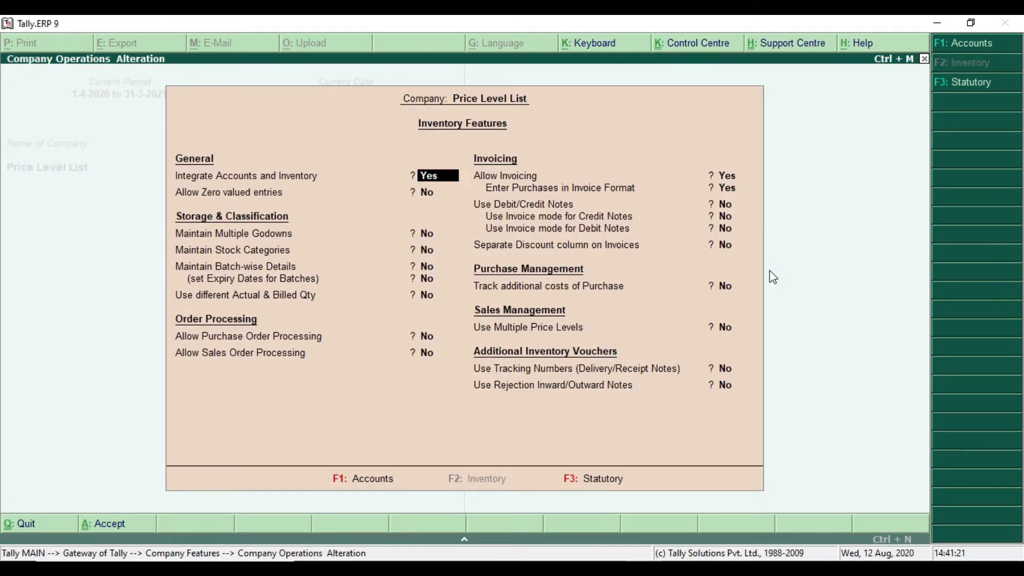
key("Return")
key("Return")
key("Return")
key("Return")
key("Return")
key("Return")
key("Return")
key("Return")
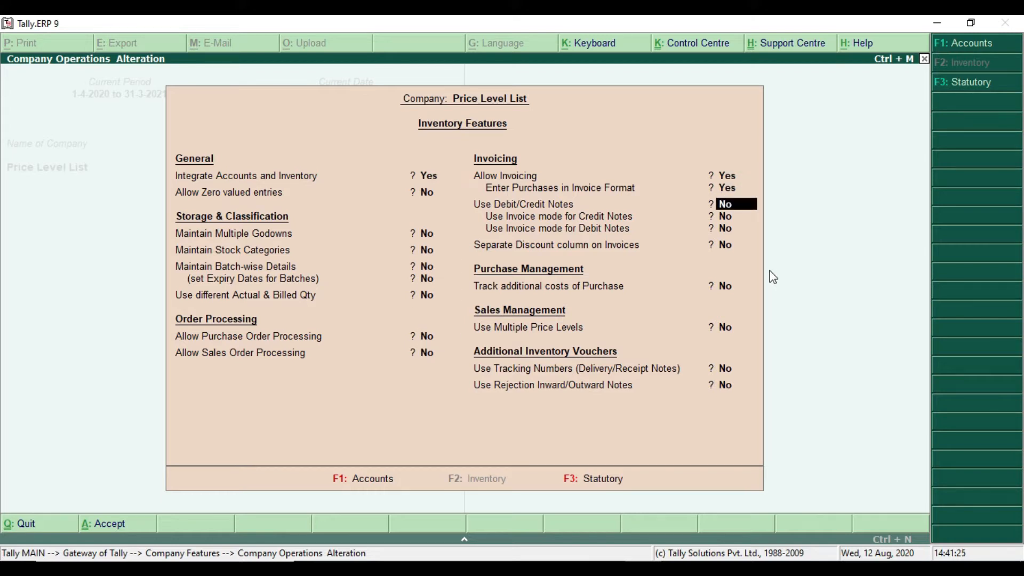
key("Return")
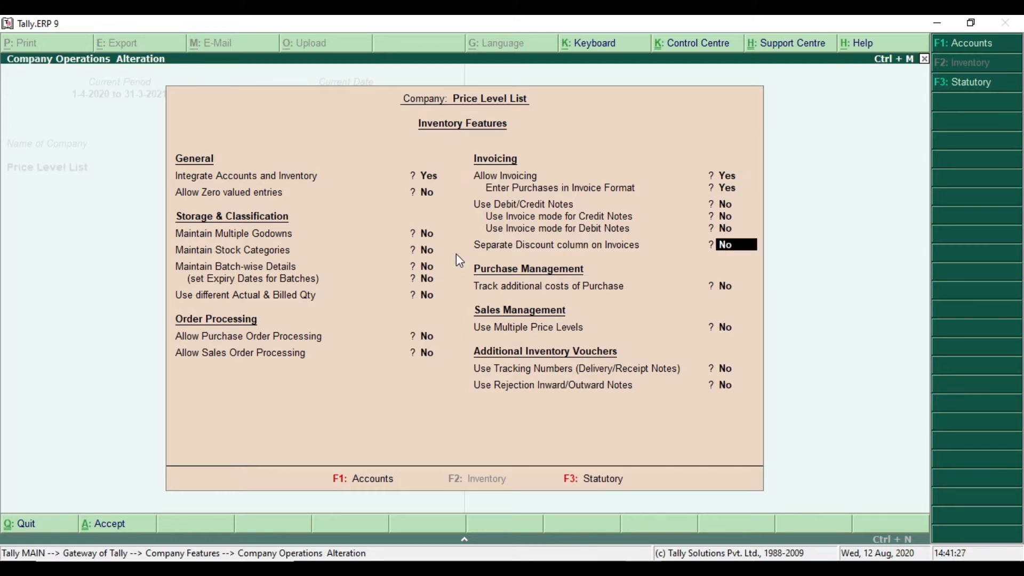
mouse_move(467, 237)
left_mouse_down()
mouse_move(539, 257)
mouse_move(774, 257)
left_mouse_up()
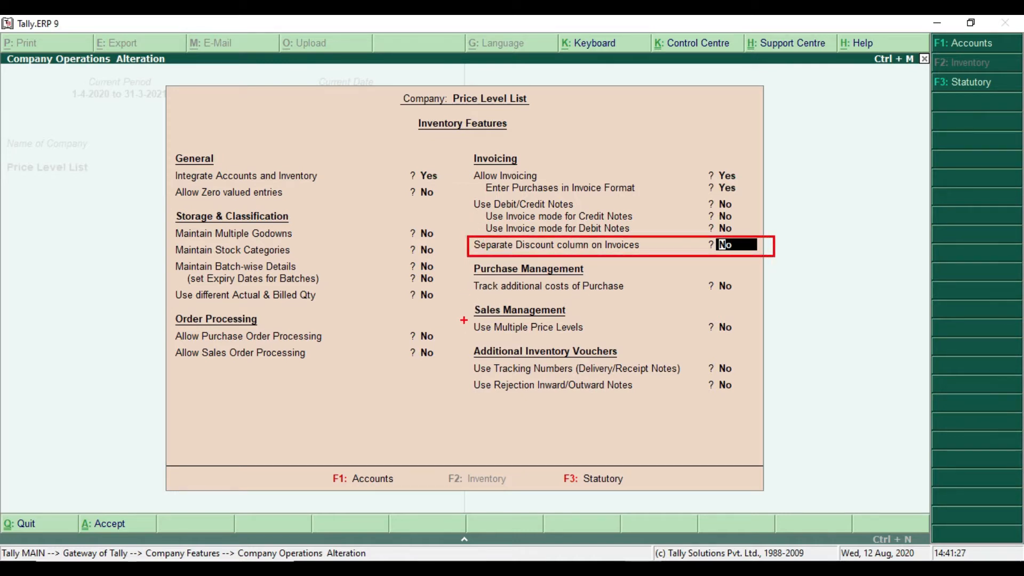
mouse_move(466, 318)
left_mouse_down()
mouse_move(658, 344)
mouse_move(759, 340)
left_mouse_up()
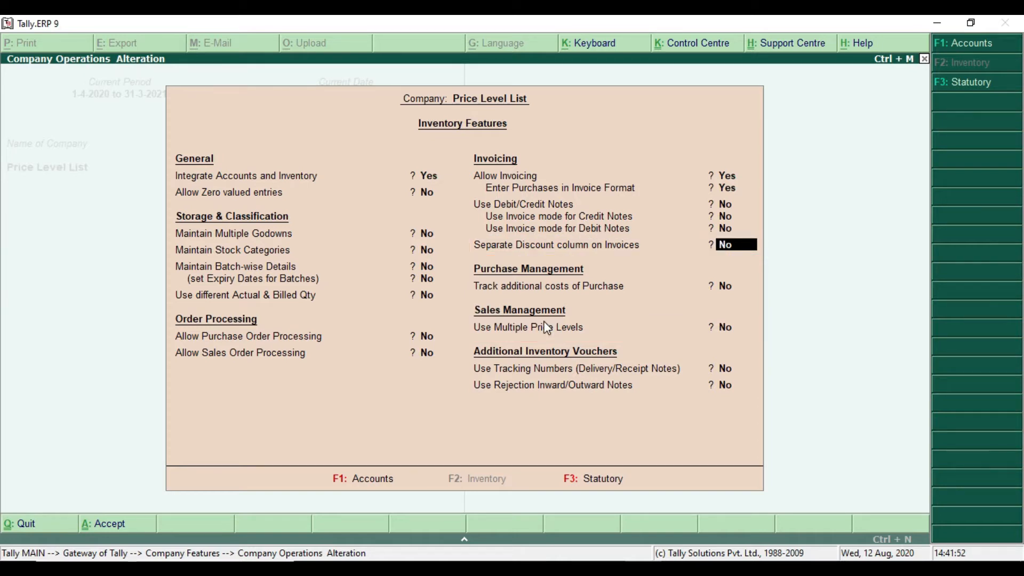
type("y")
key("Return")
Enable multiple price levels in the inventory features and open the Company Price Levels list
key("Return")
type("y")
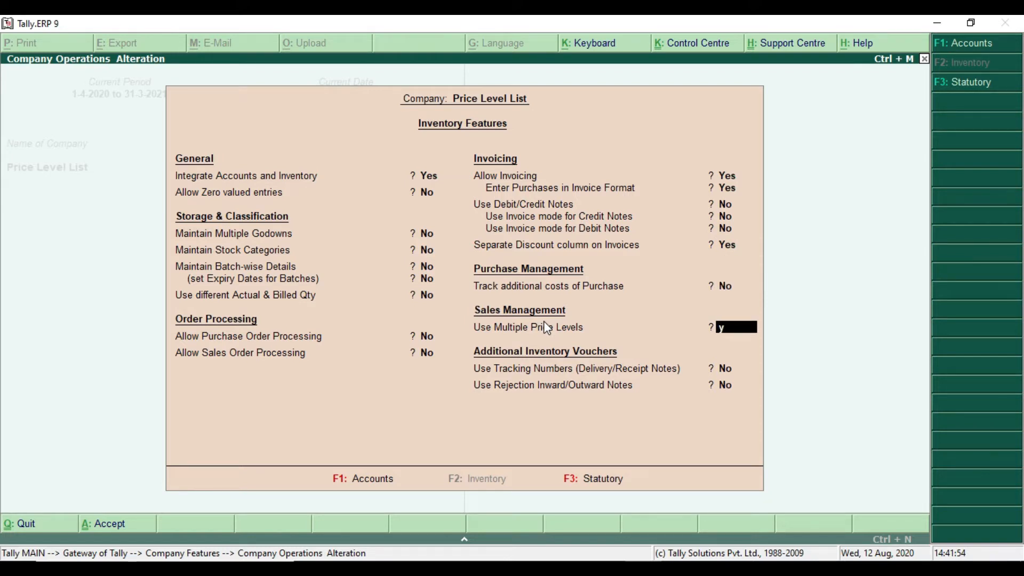
key("Return")
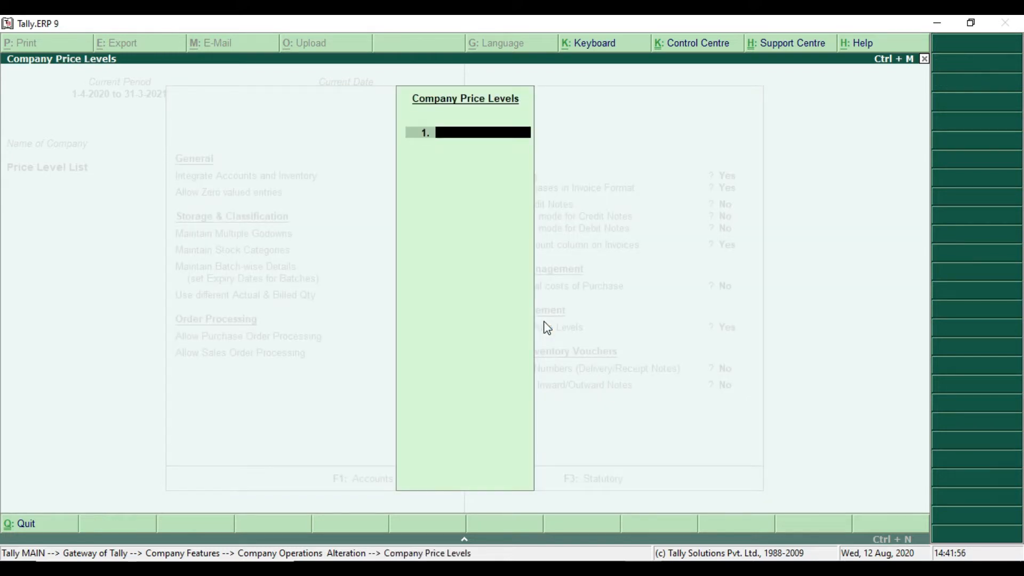
key("Escape")
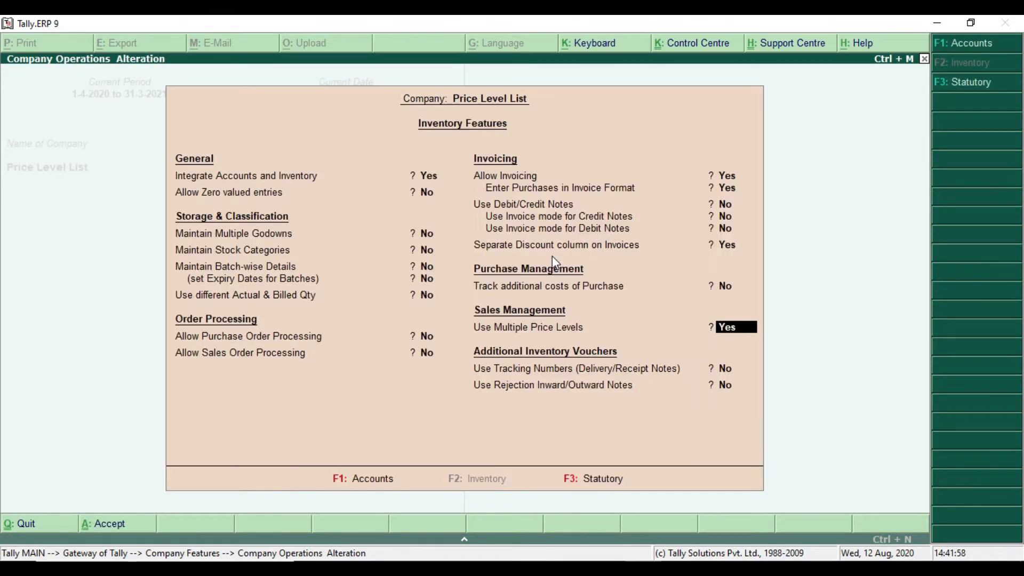
left_click(737, 330)
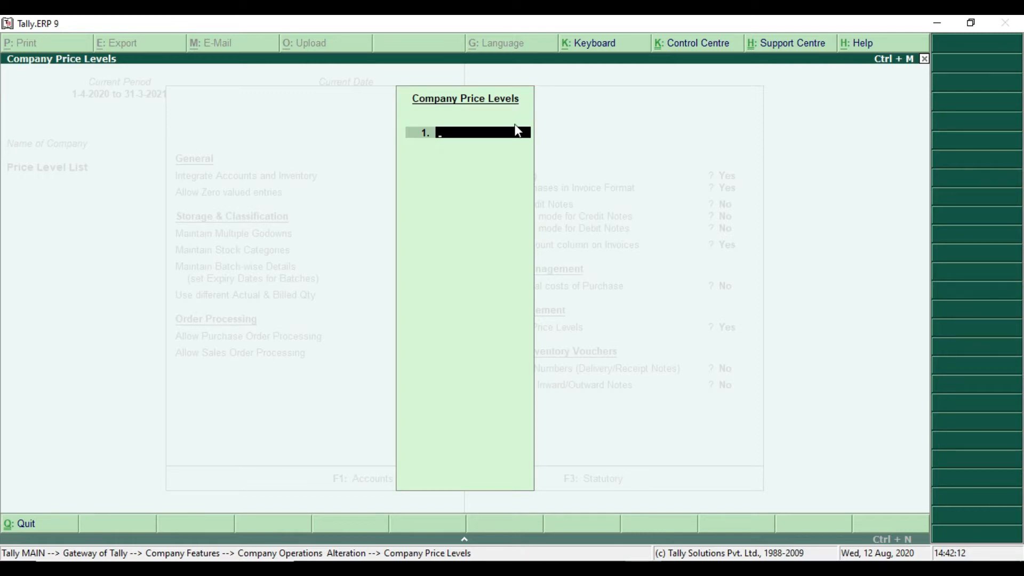
Check in the Price list PDF which price lists must be created, and return to Tally.ERP 9
key("alt+Tab")
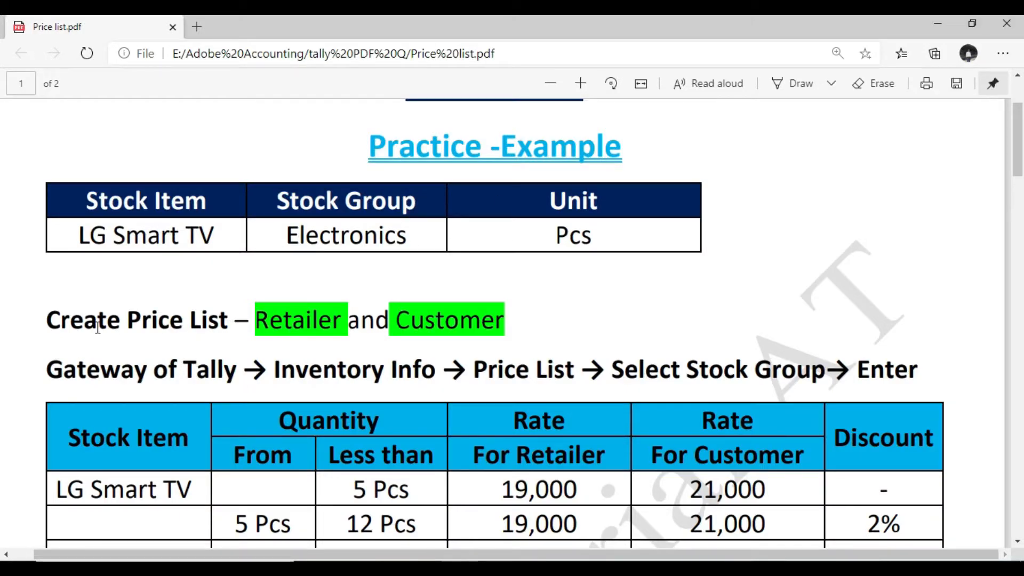
mouse_move(252, 327)
left_mouse_down()
mouse_move(521, 331)
mouse_move(506, 332)
left_mouse_up()
left_click_drag(382, 300, 549, 350)
mouse_move(246, 289)
left_mouse_down()
mouse_move(257, 310)
mouse_move(357, 349)
left_mouse_up()
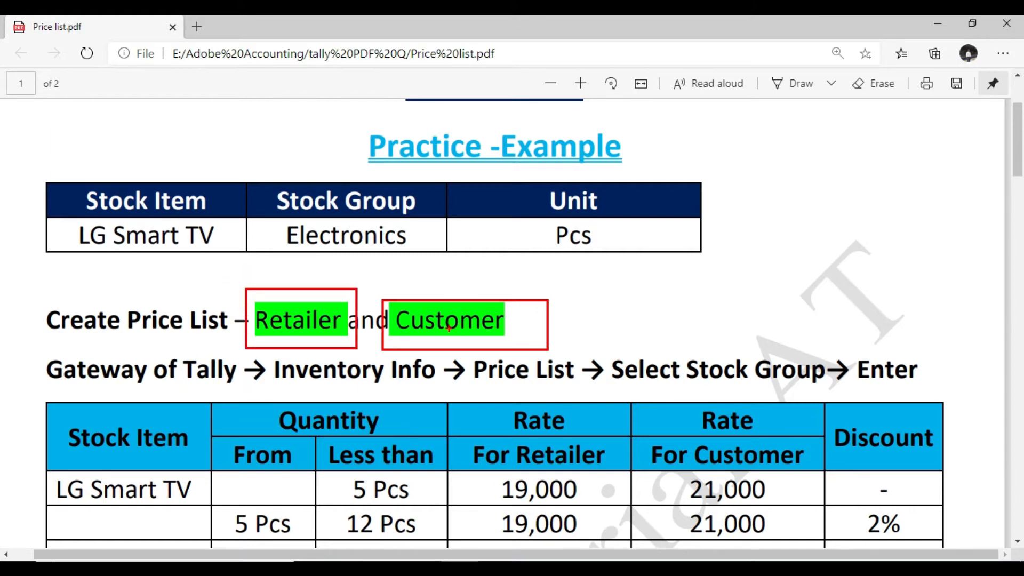
key("Escape")
key("alt+Tab")
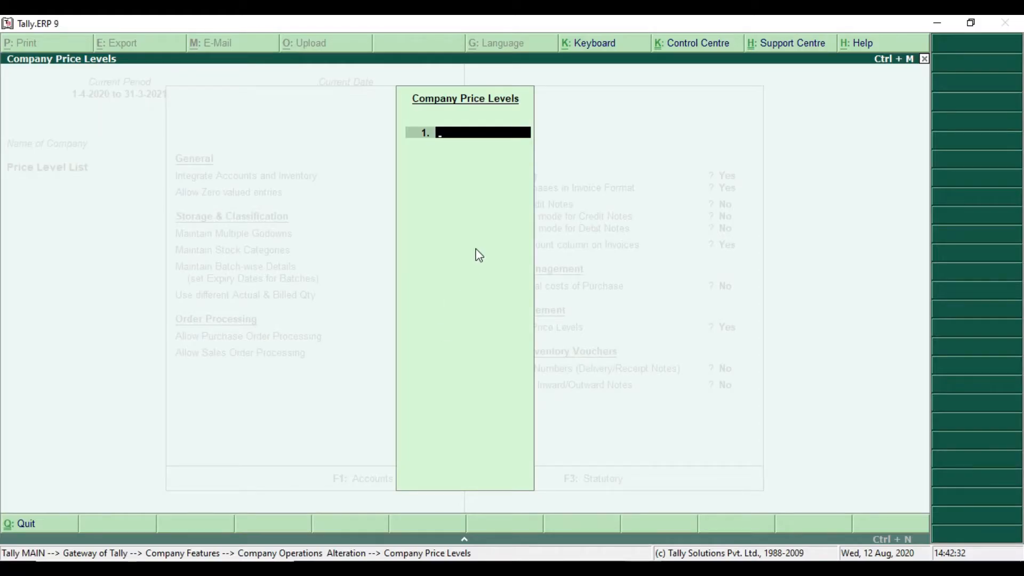
Enter Retailer and Customer as the two company price levels and close the list
type("Ert")
key("BackSpace")
key("BackSpace")
type("Retai")
key("Return")
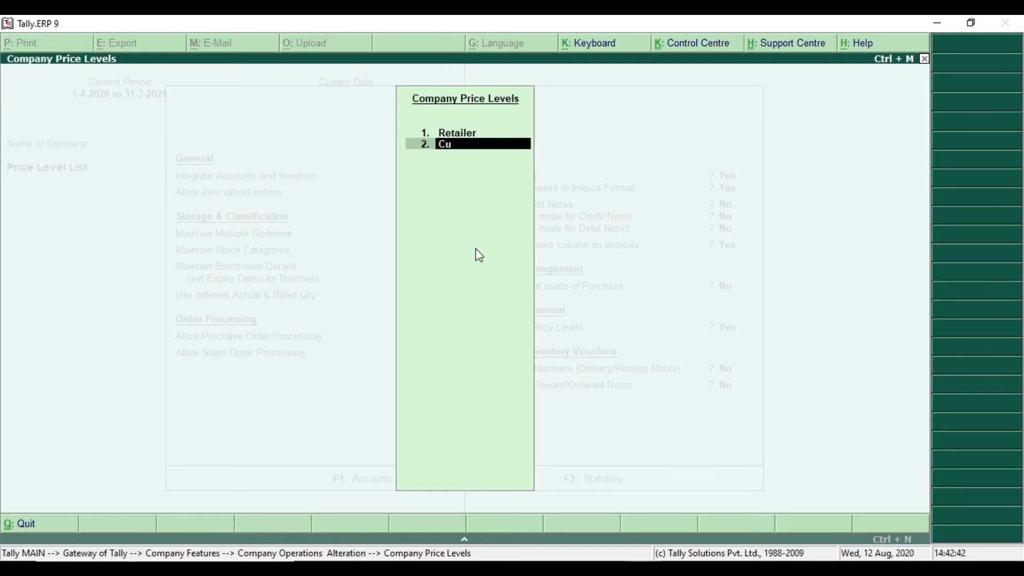
type("Custome")
key("Return")
key("Return")
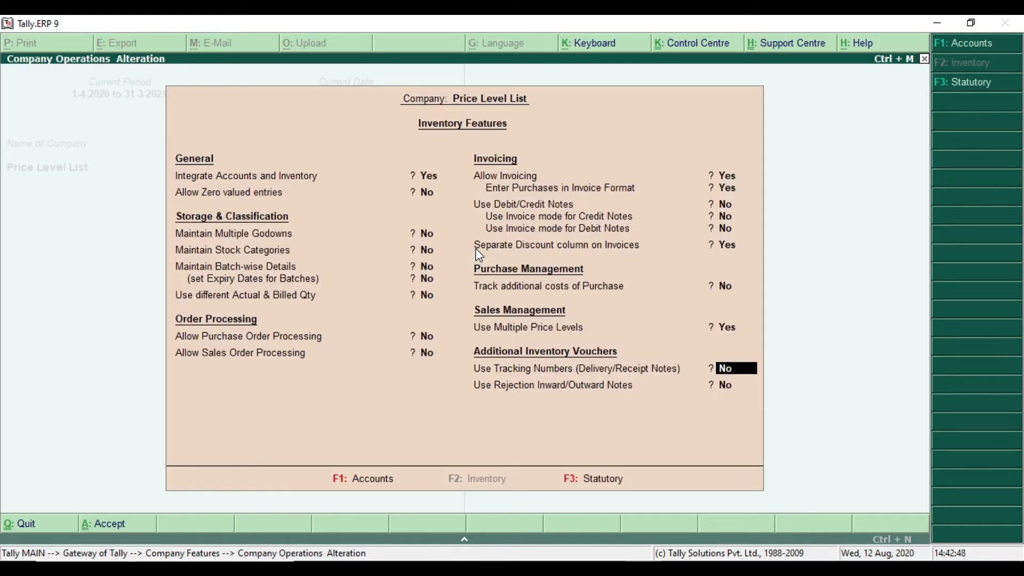
Accept the inventory features and return to the Gateway of Tally
key("ctrl+a")
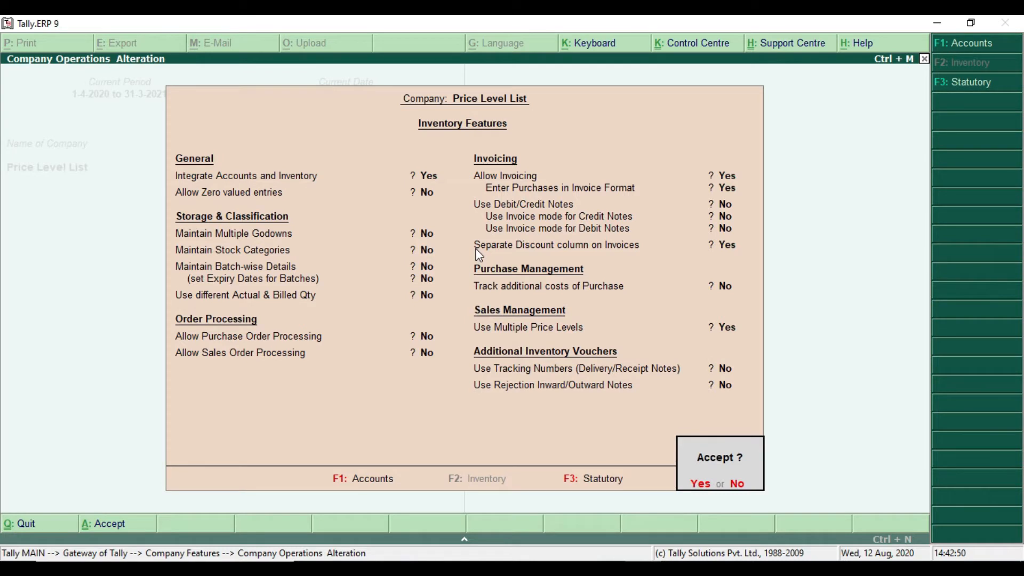
key("Return")
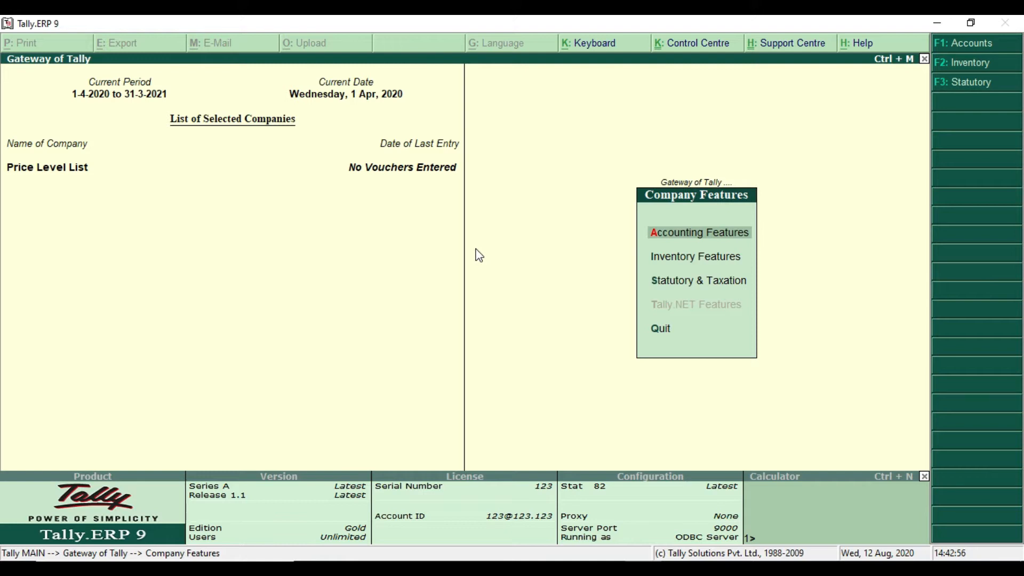
key("Escape")
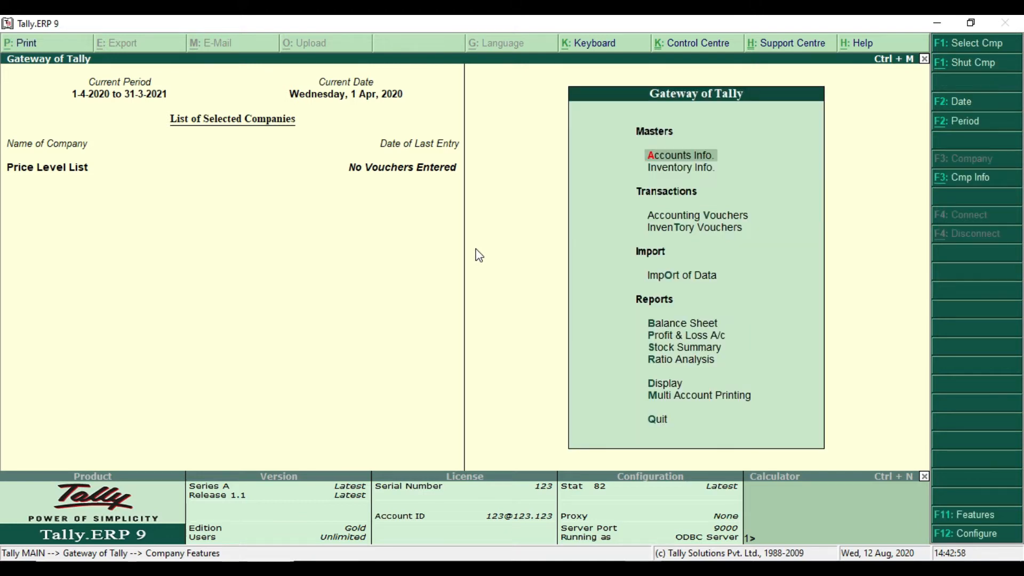
Review the price list path, quantity slabs, retailer and customer rates and discounts in the Price list PDF, and return to Tally.ERP 9
key("alt+Tab")
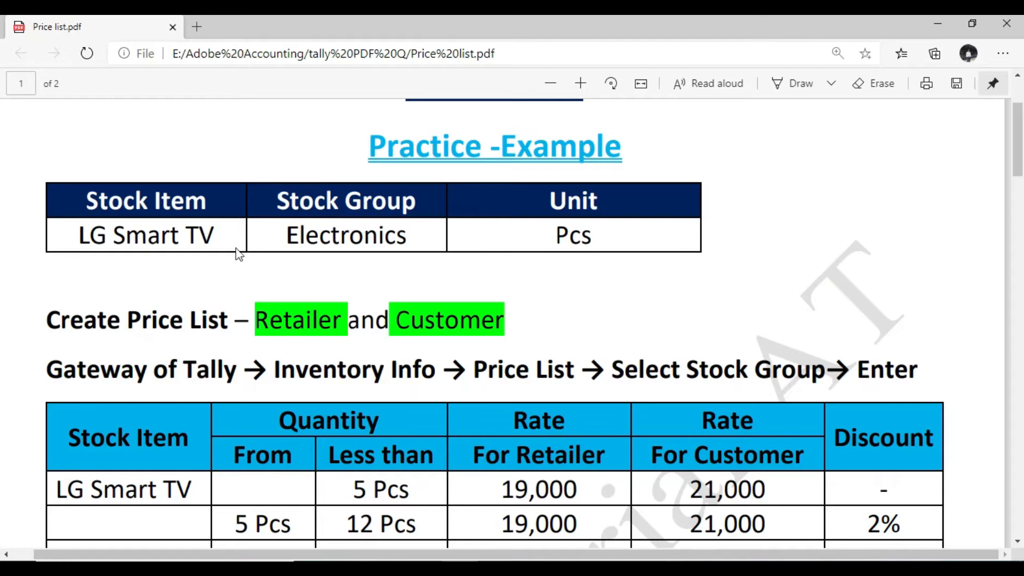
scroll(237, 253, "down", 3)
left_click_drag(50, 227, 919, 232)
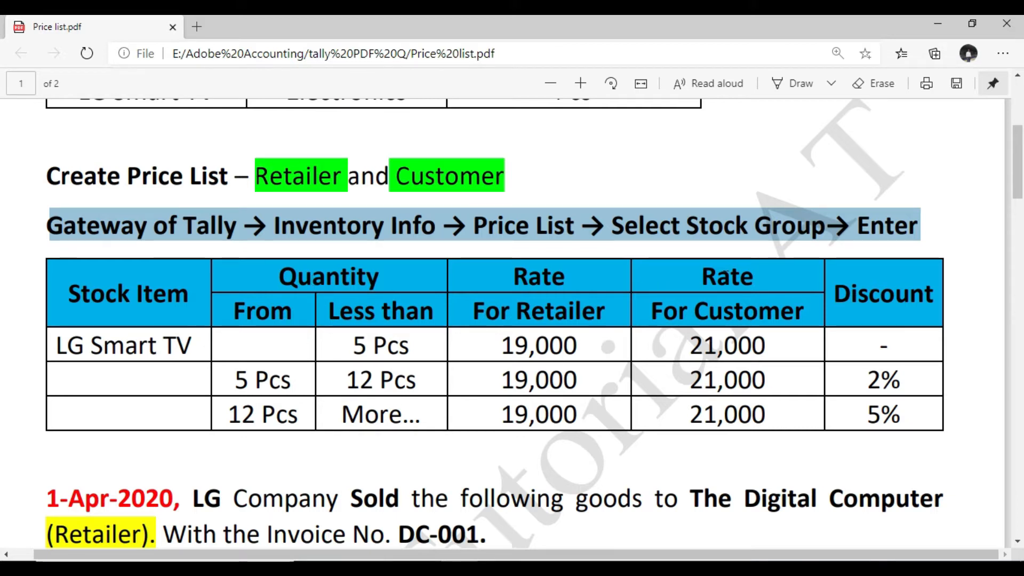
left_click_drag(693, 276, 770, 280)
left_click_drag(471, 320, 806, 315)
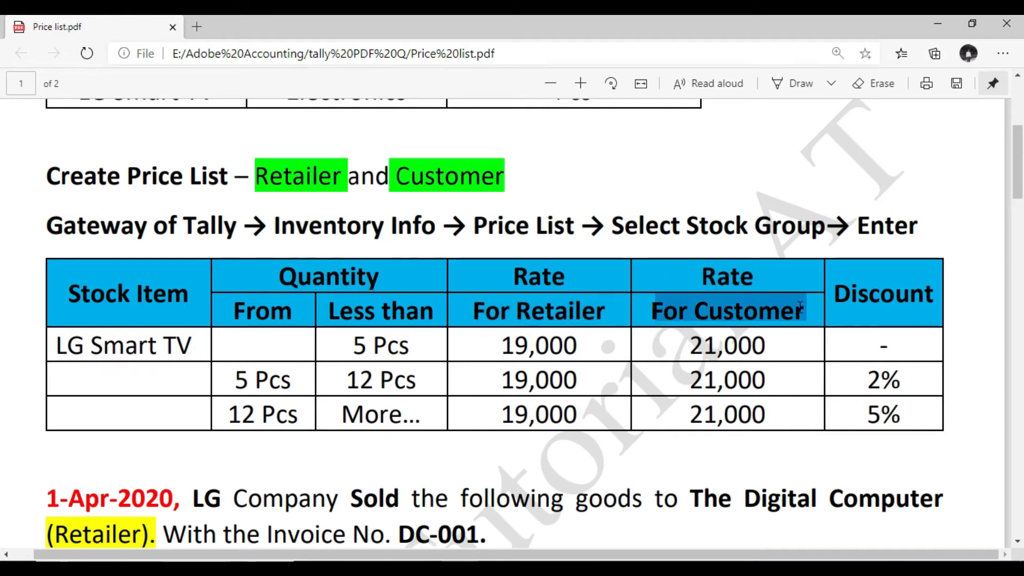
left_click_drag(565, 341, 578, 419)
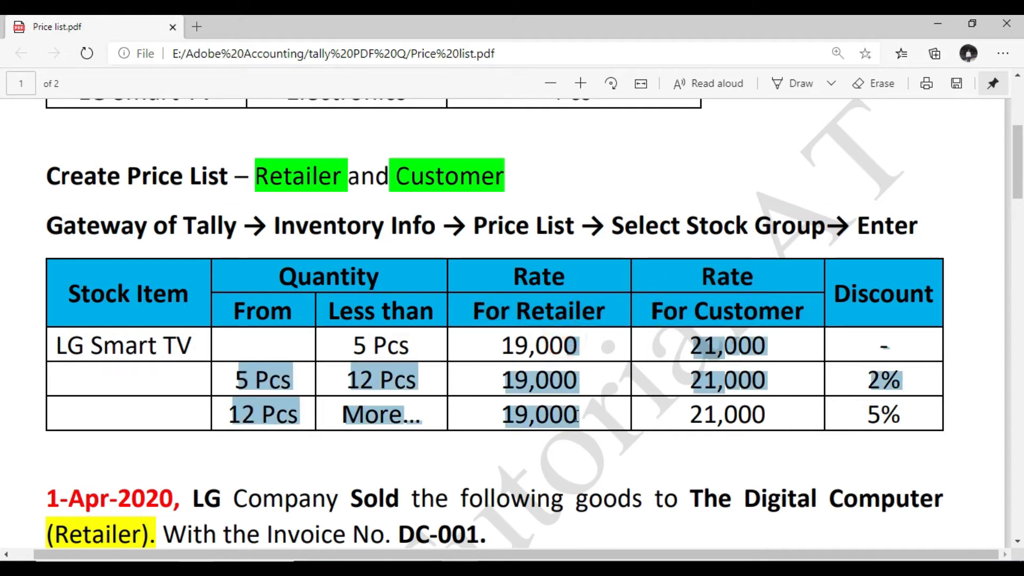
left_click_drag(710, 317, 714, 415)
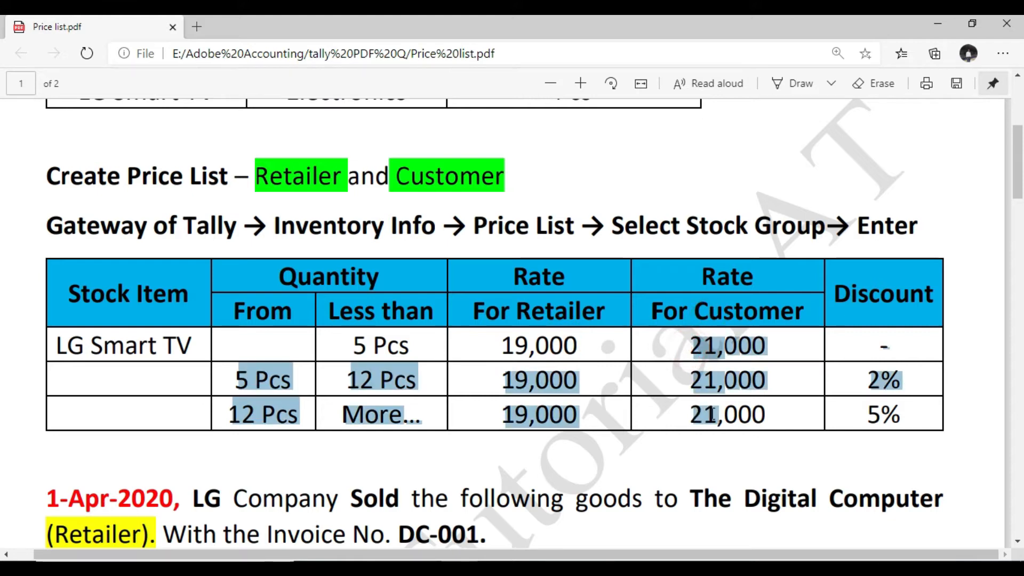
left_click(863, 289)
left_click_drag(887, 381, 900, 416)
left_click(886, 380)
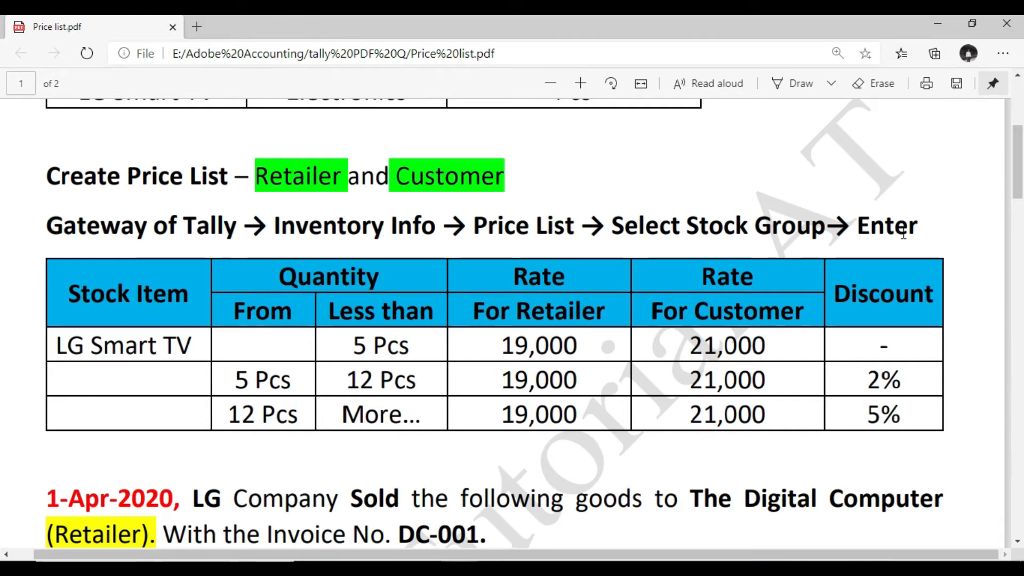
key("alt+Tab")
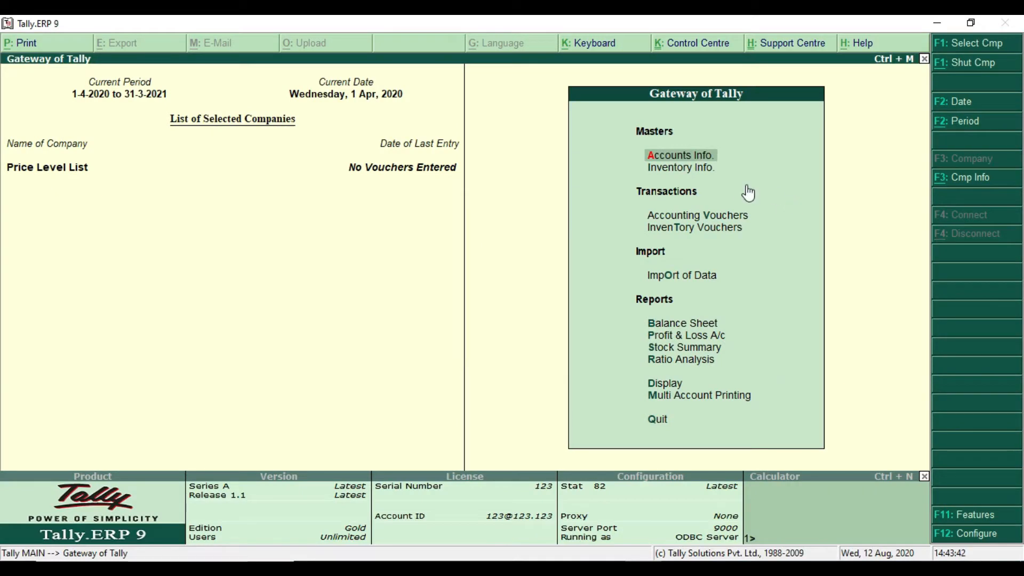
Open the inventory price list for the Electronics stock group
key("Down")
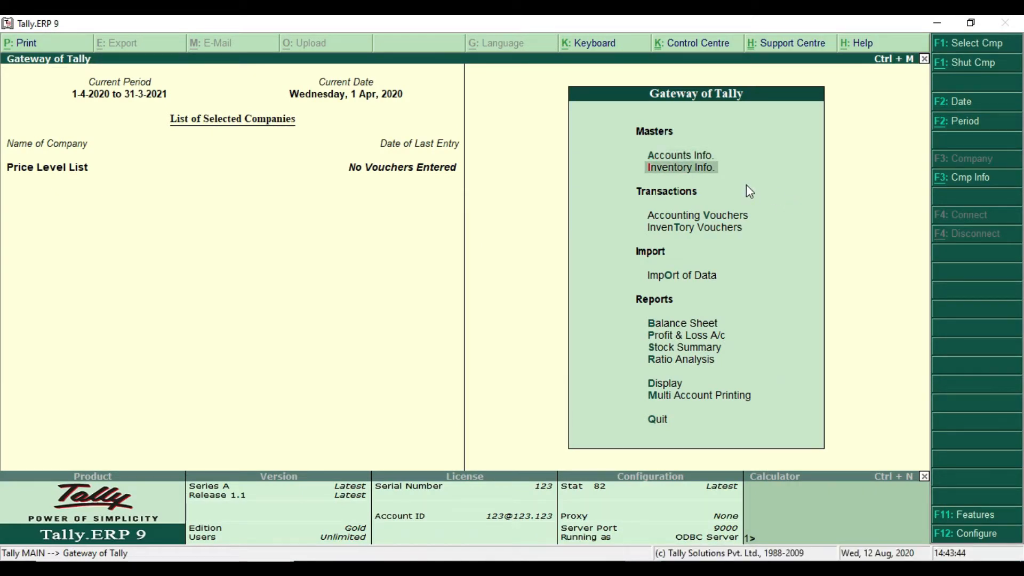
key("Return")
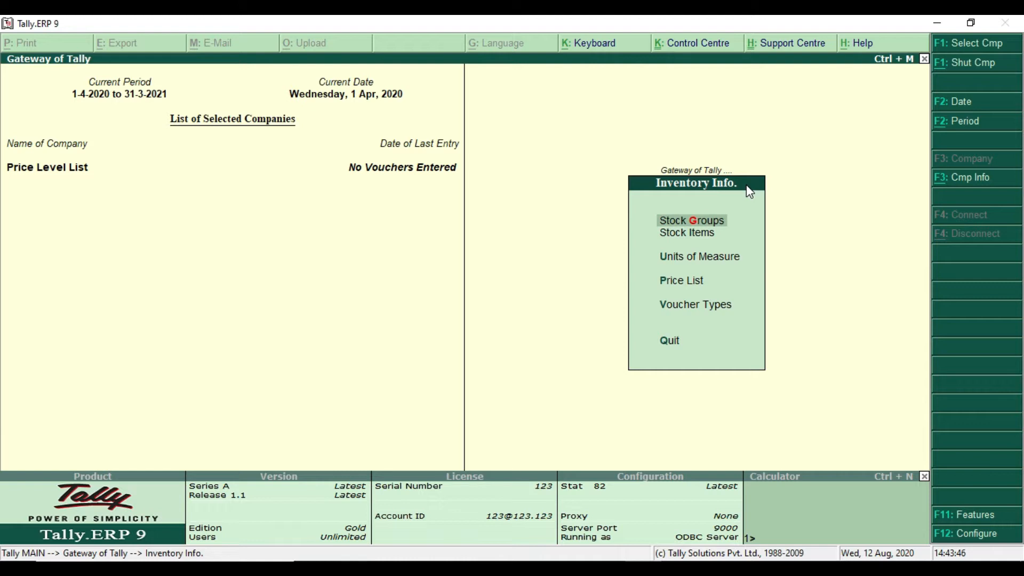
key("Down")
key("Down")
key("Down")
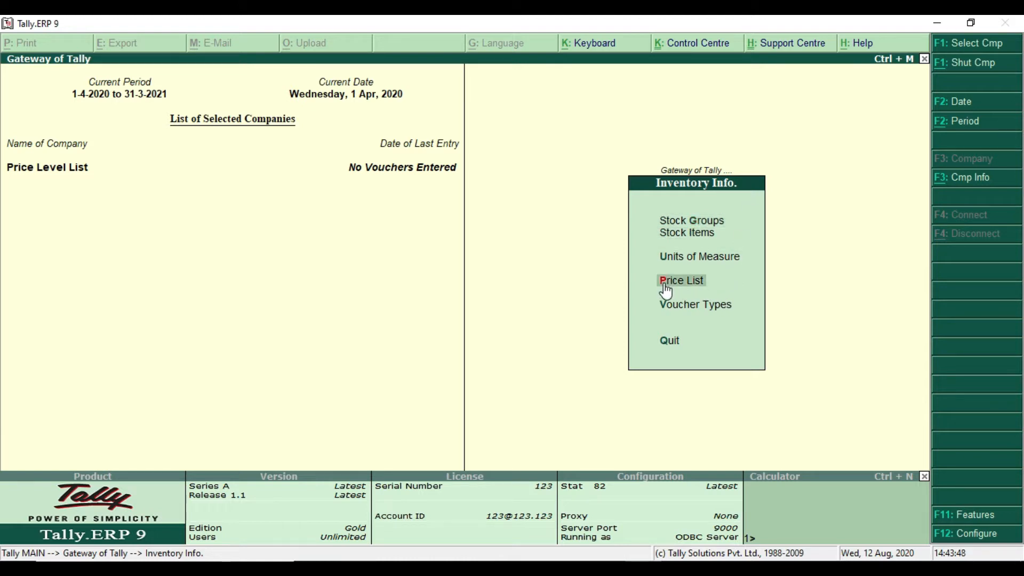
mouse_move(651, 269)
left_mouse_down()
mouse_move(693, 297)
mouse_move(723, 293)
left_mouse_up()
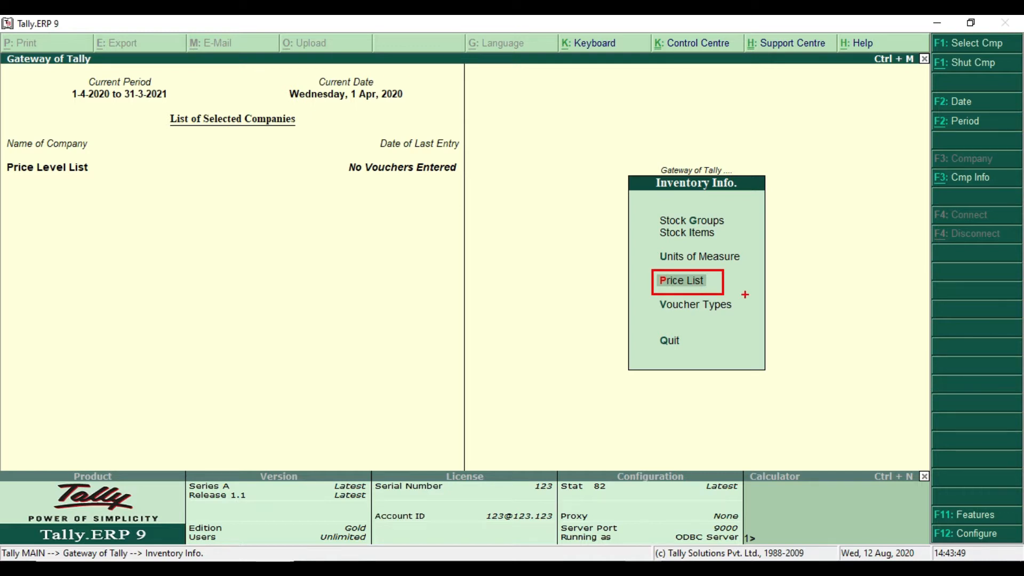
key("Escape")
key("Return")
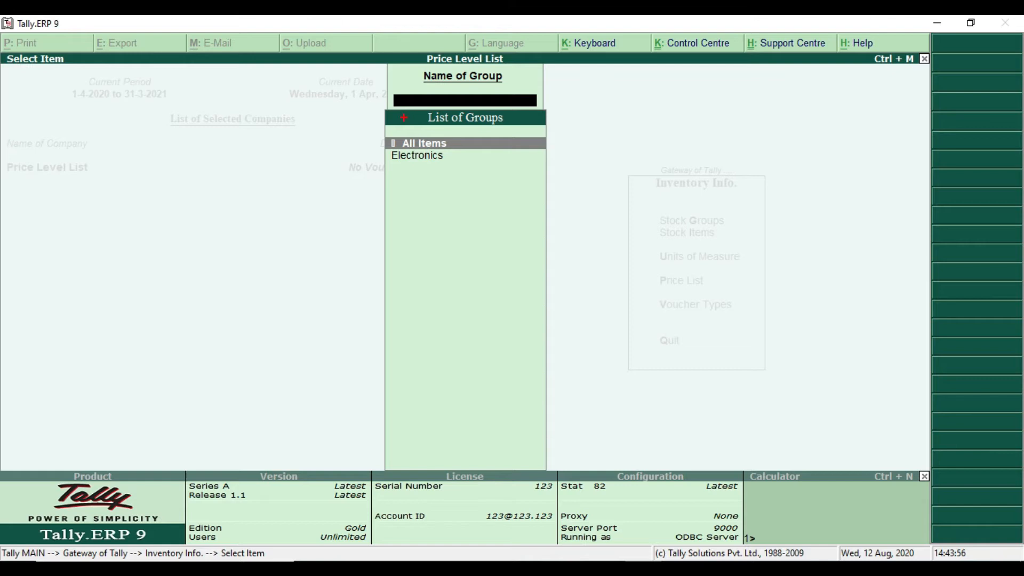
left_click_drag(398, 106, 536, 128)
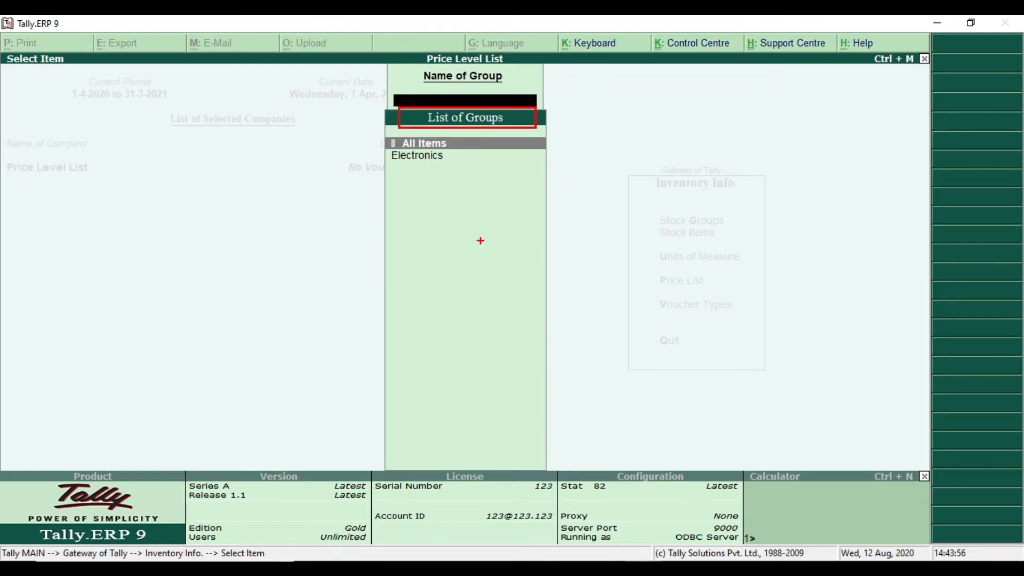
left_click_drag(376, 147, 474, 171)
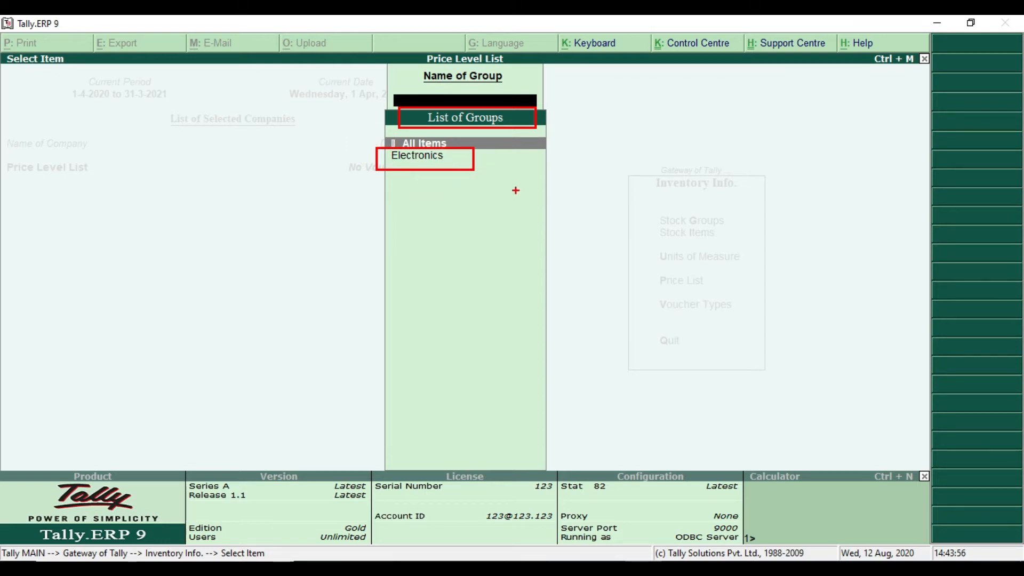
key("Escape")
key("Down")
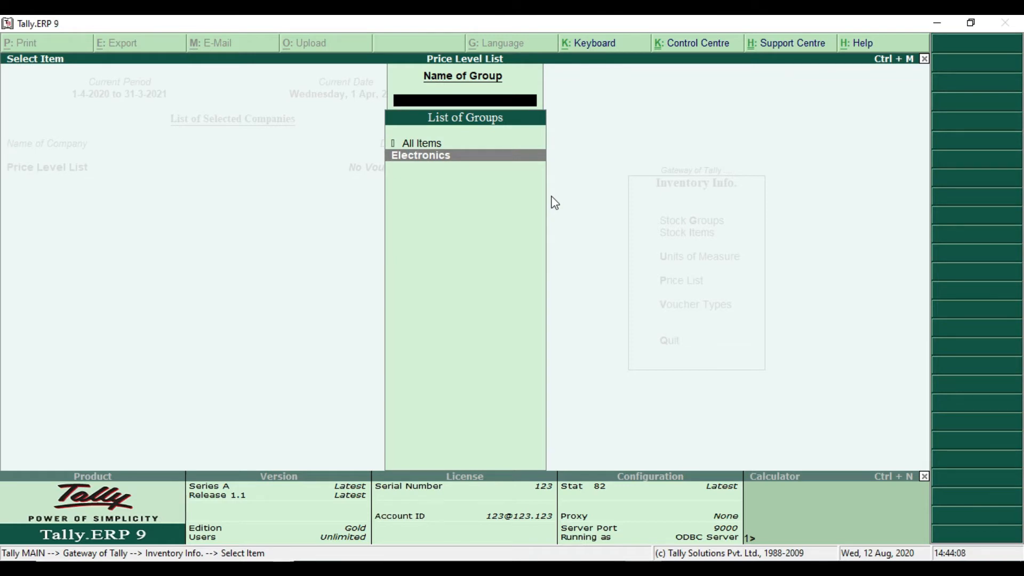
key("Return")
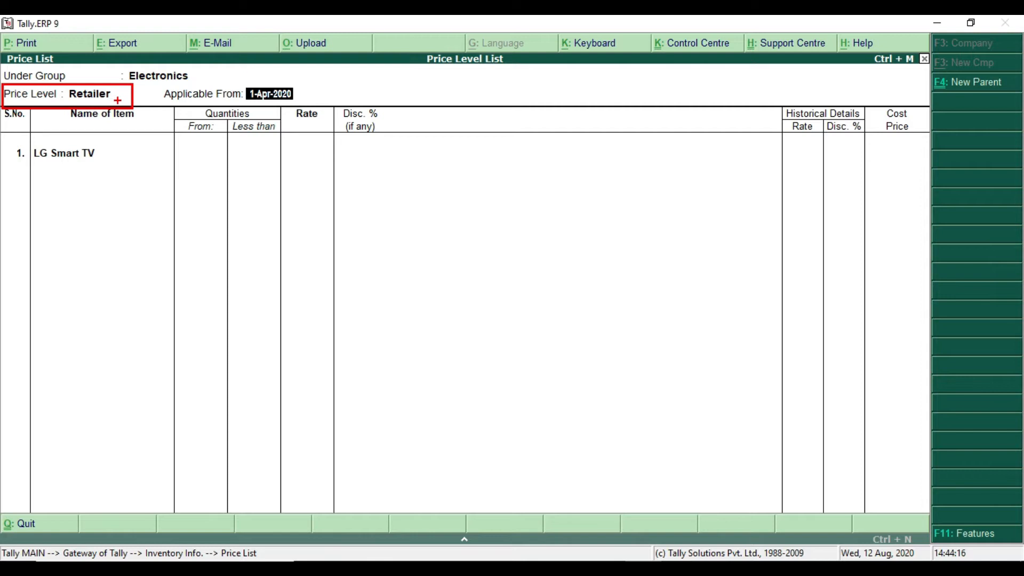
Set the price list's level to Retailer, applicable from 1-Apr-2020
key("BackSpace")
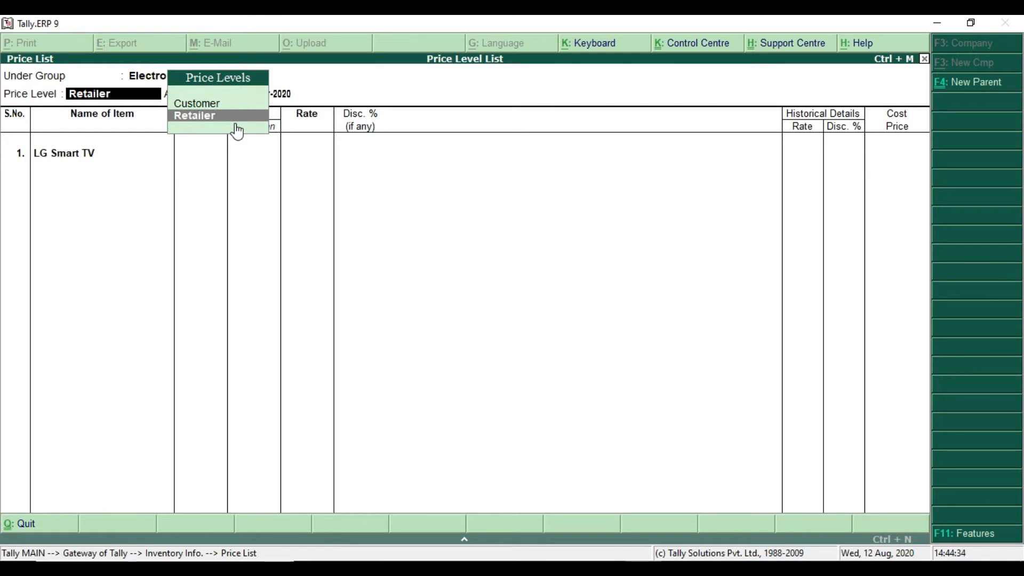
key("Return")
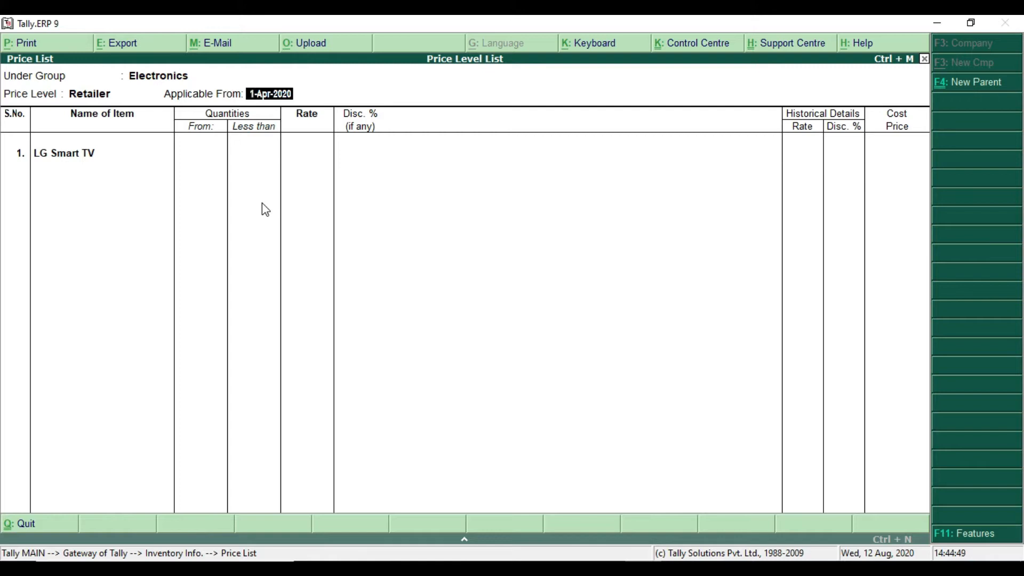
key("Return")
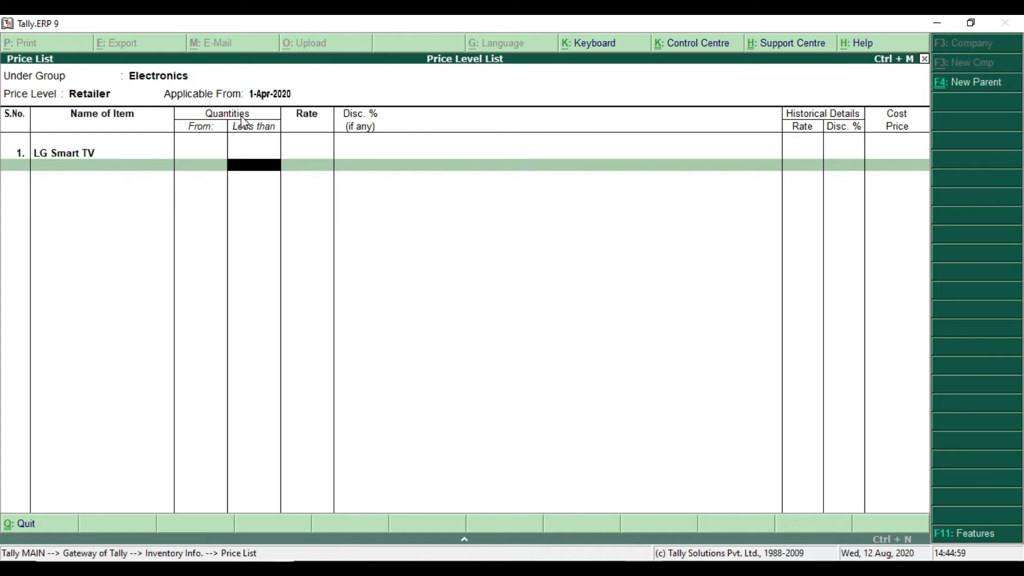
Check the first quantity slab in the Price list PDF and limit LG Smart TV's first slab to less than 5 Pcs
mouse_move(187, 102)
left_mouse_down()
mouse_move(238, 124)
mouse_move(250, 119)
left_mouse_up()
key("Escape")
key("ctrl+2")
mouse_move(183, 102)
left_mouse_down()
mouse_move(233, 121)
mouse_move(322, 122)
mouse_move(344, 104)
mouse_move(387, 123)
left_mouse_up()
key("alt+Tab")
left_click_drag(346, 341, 411, 343)
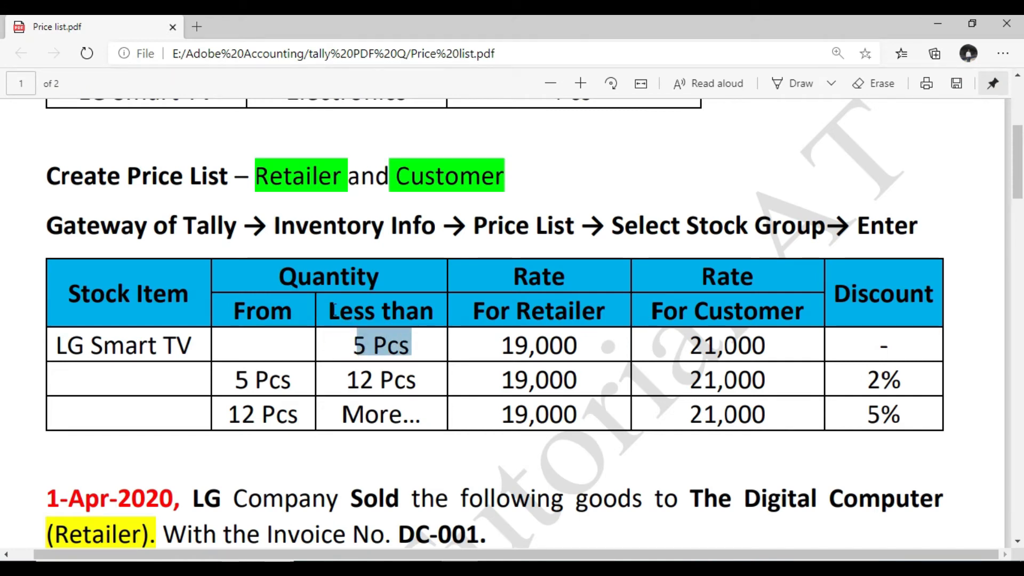
left_click_drag(332, 310, 440, 309)
left_click_drag(354, 344, 418, 348)
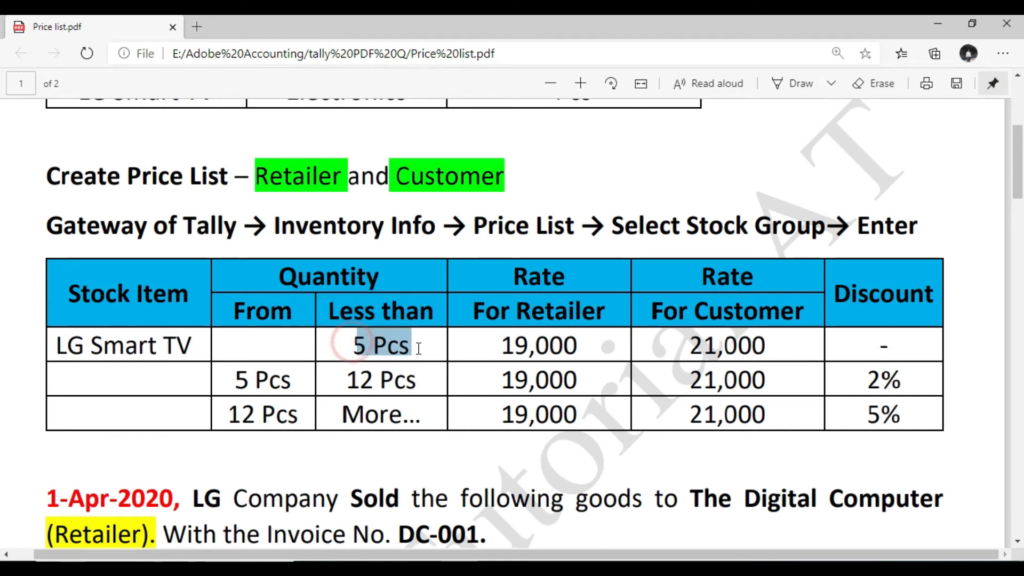
key("alt+Tab")
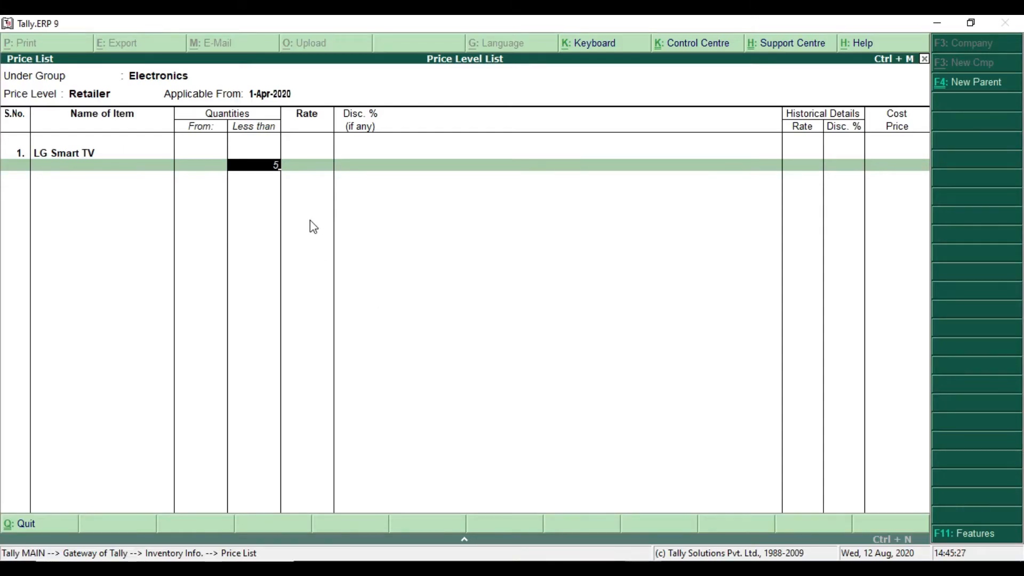
key("Return")
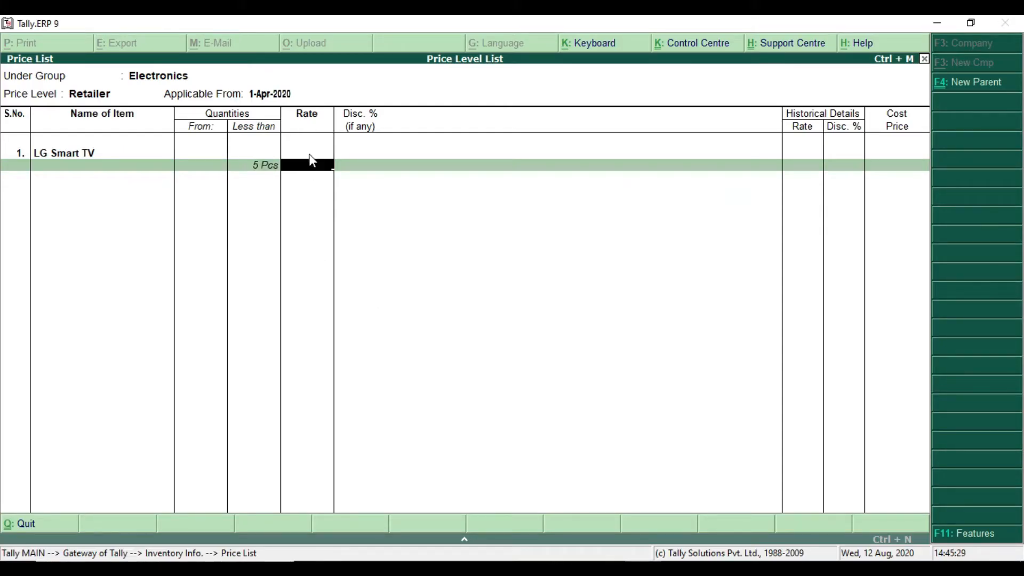
Check the retailer rate in the Price list PDF and set the rate of the first LG Smart TV slab to 19,000 per Pcs
key("alt+Tab")
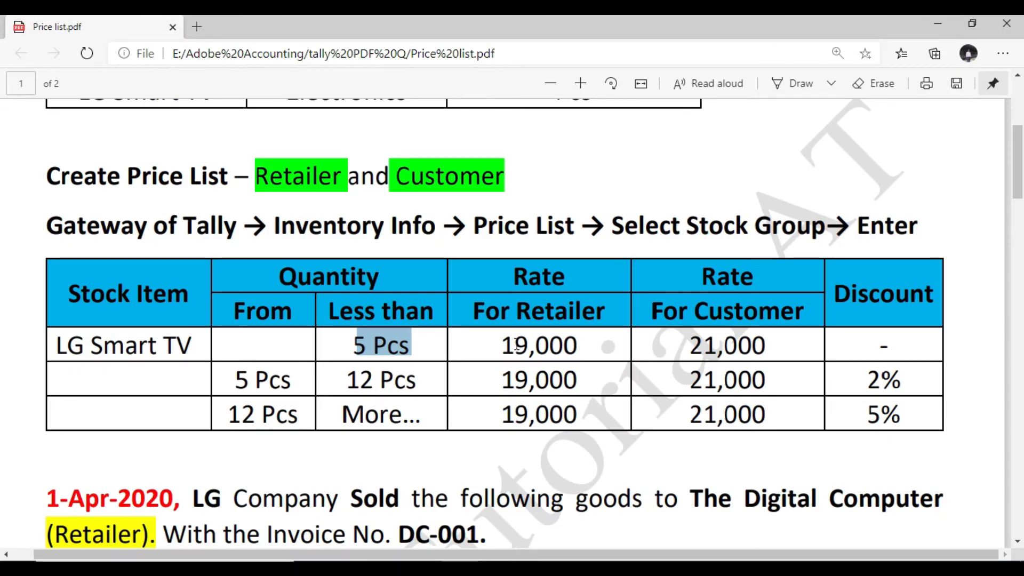
key("alt+Tab")
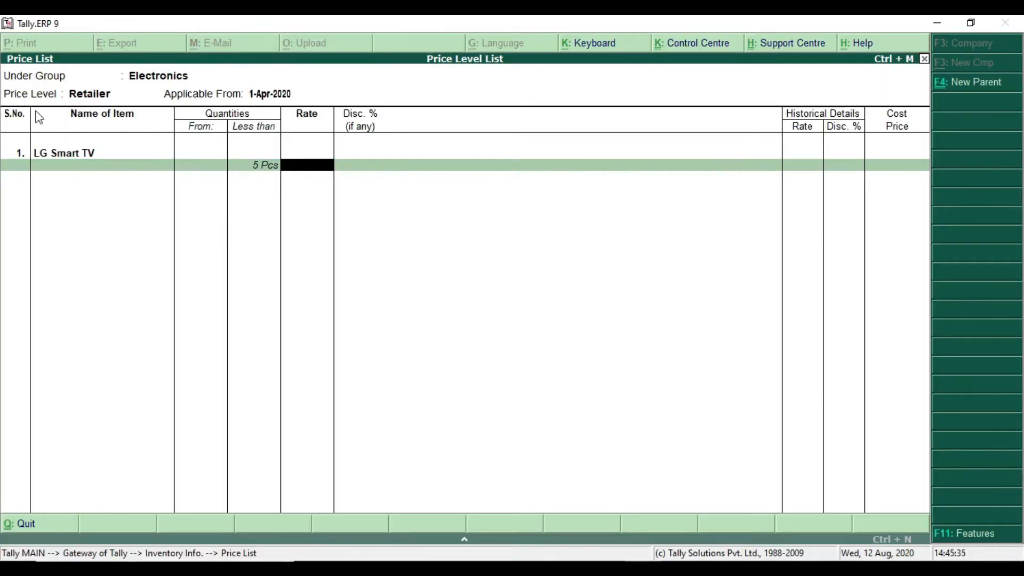
left_click(79, 101)
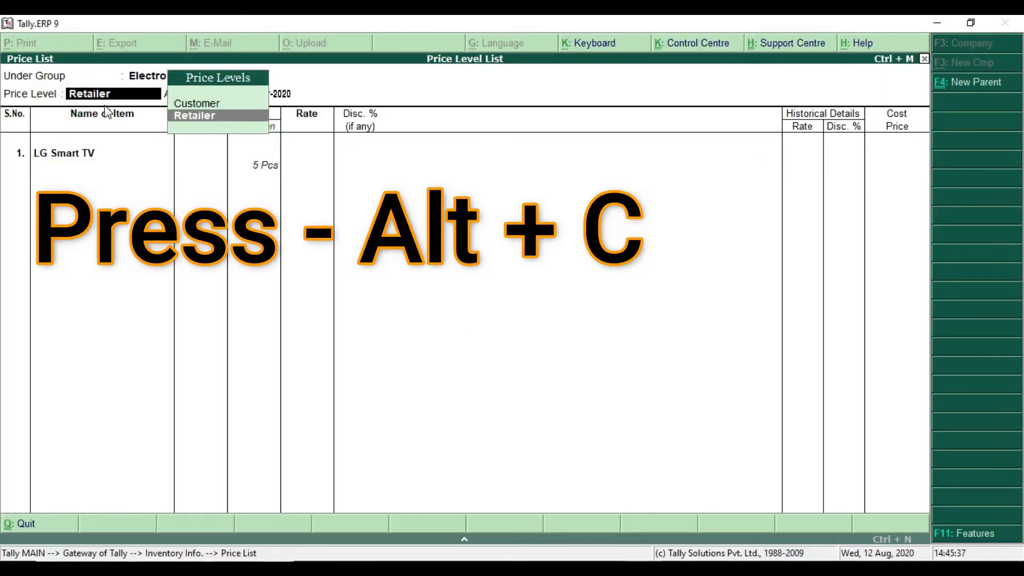
key("Return")
key("Return")
key("Return")
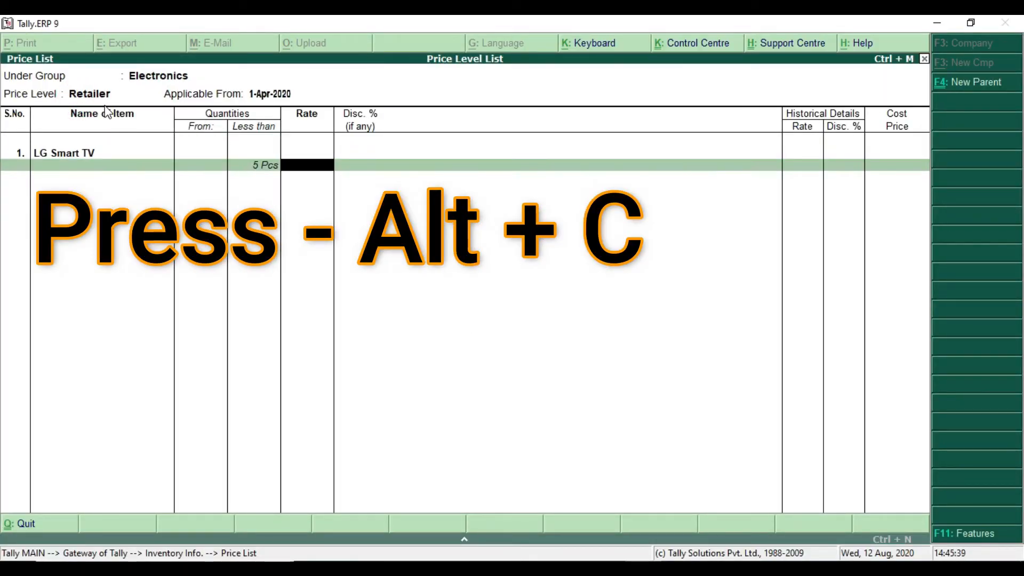
type("19000")
key("Return")
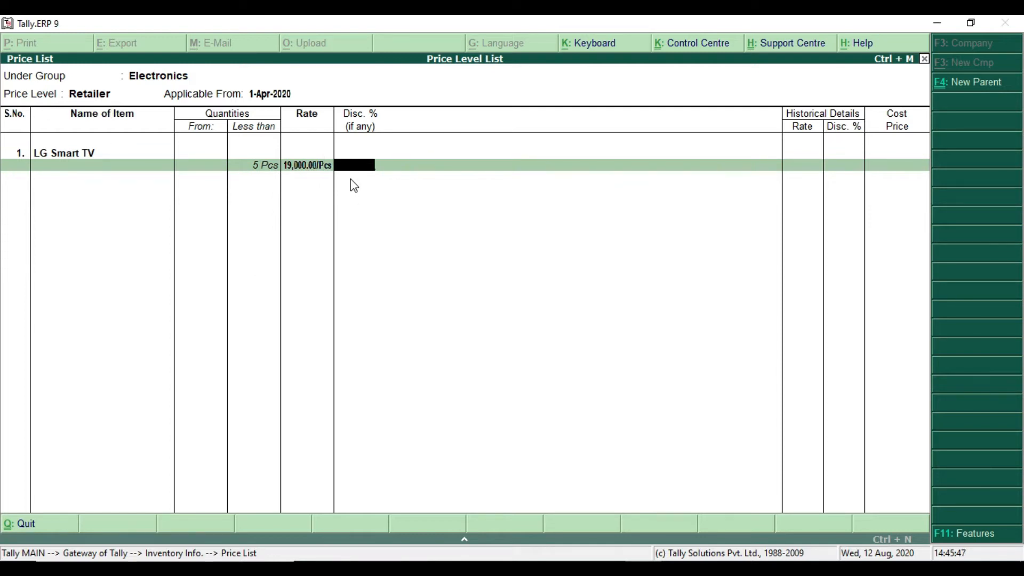
Check the first slab's discount in the Price list PDF and leave the discount of LG Smart TV's first slab blank
key("alt+Tab")
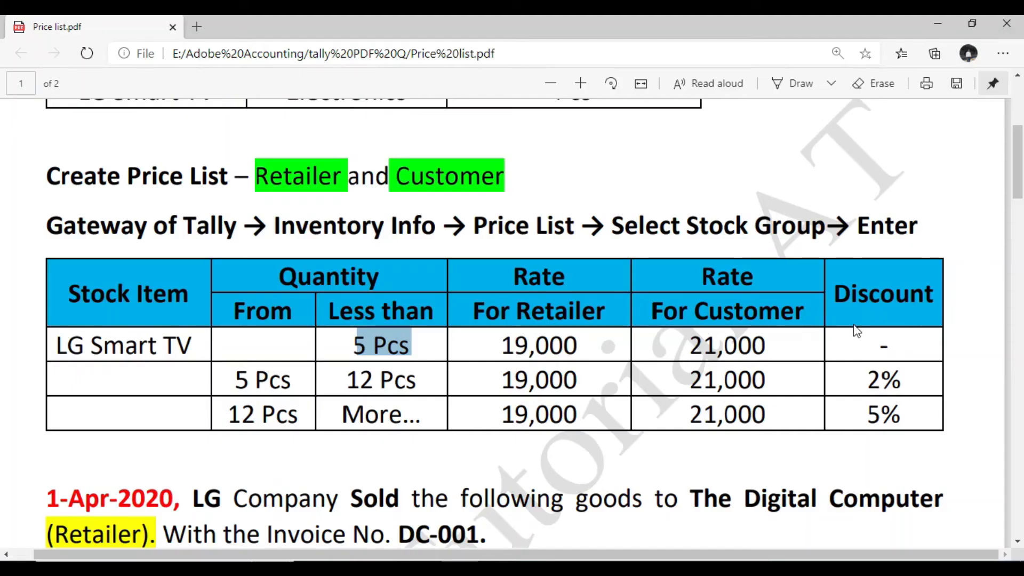
left_click(844, 348)
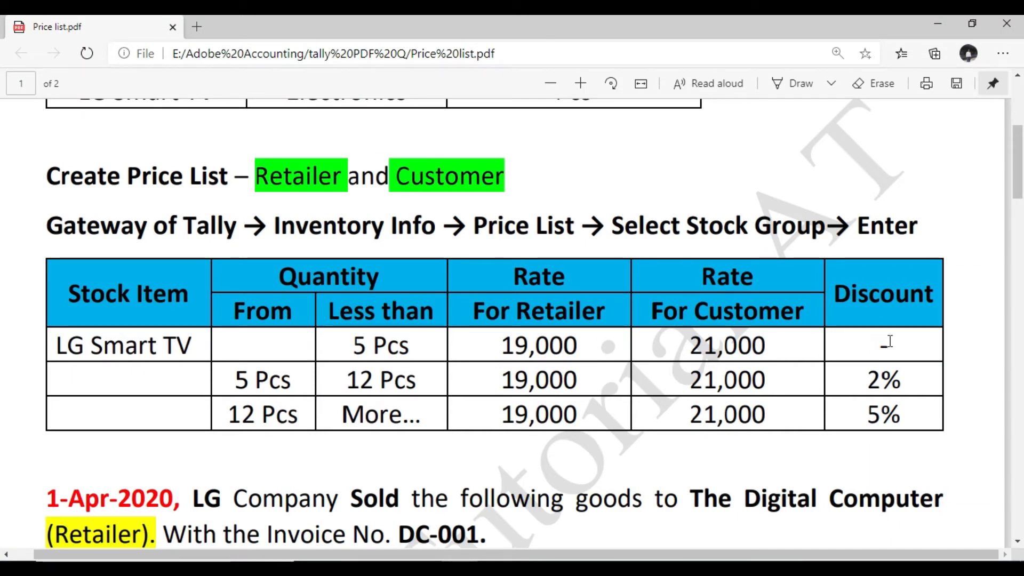
key("alt+Tab")
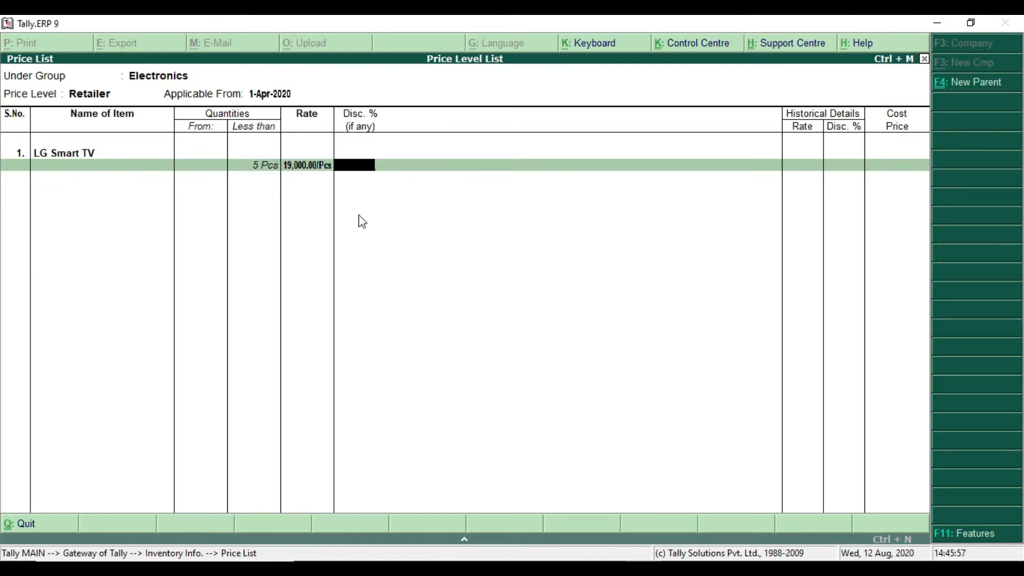
key("Return")
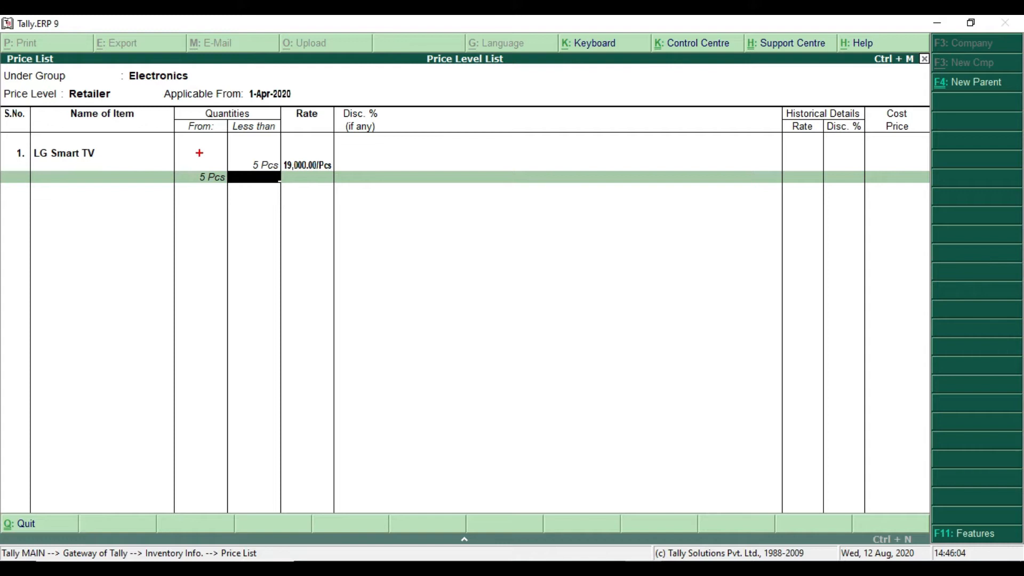
mouse_move(160, 152)
left_mouse_down()
mouse_move(286, 176)
mouse_move(344, 171)
left_mouse_up()
Examine the second slab's quantity range, retailer rate and discount for LG Smart TV in the Price list PDF
key("alt+Tab")
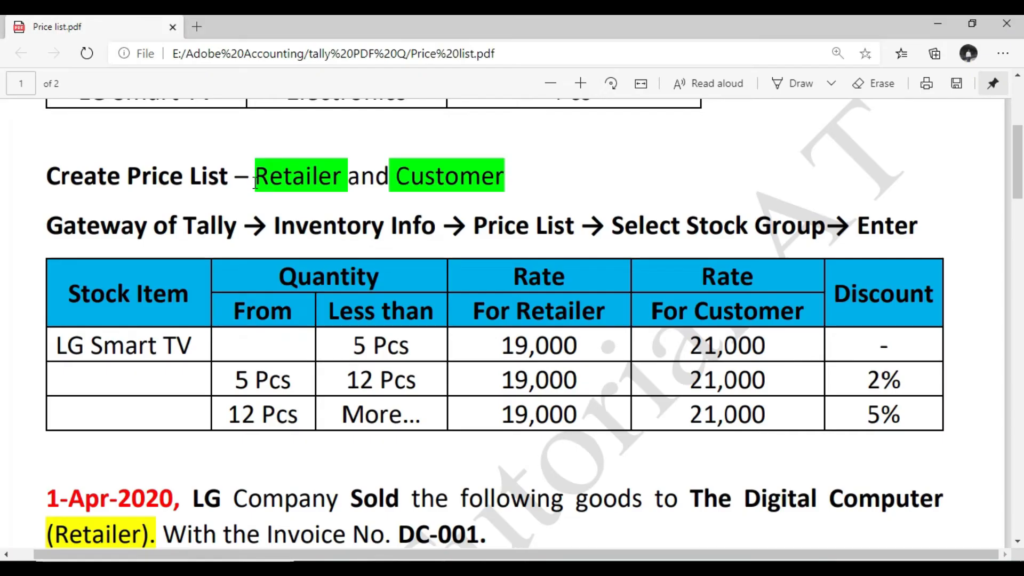
left_click_drag(235, 382, 389, 382)
left_click_drag(500, 379, 579, 381)
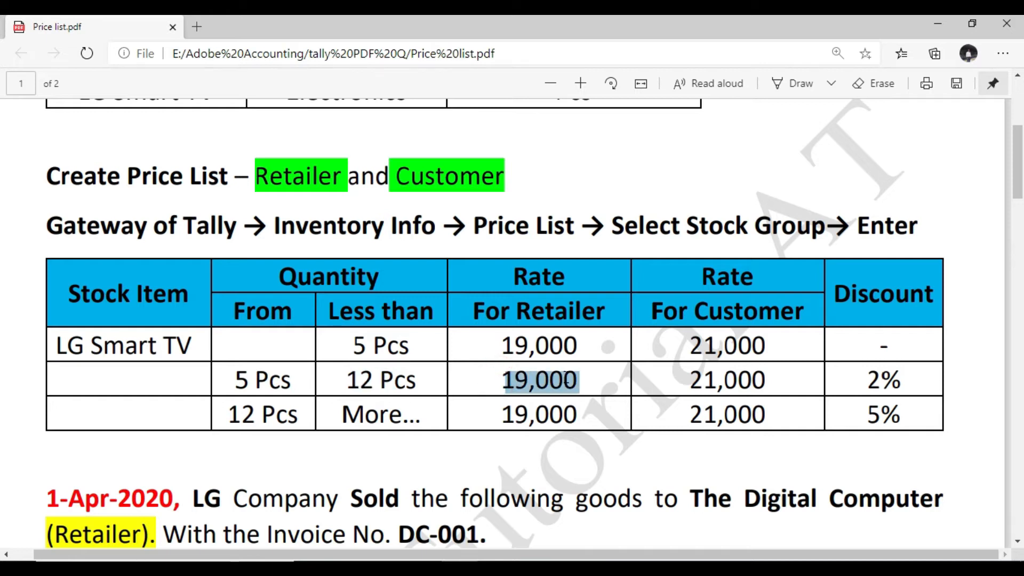
left_click_drag(864, 379, 902, 380)
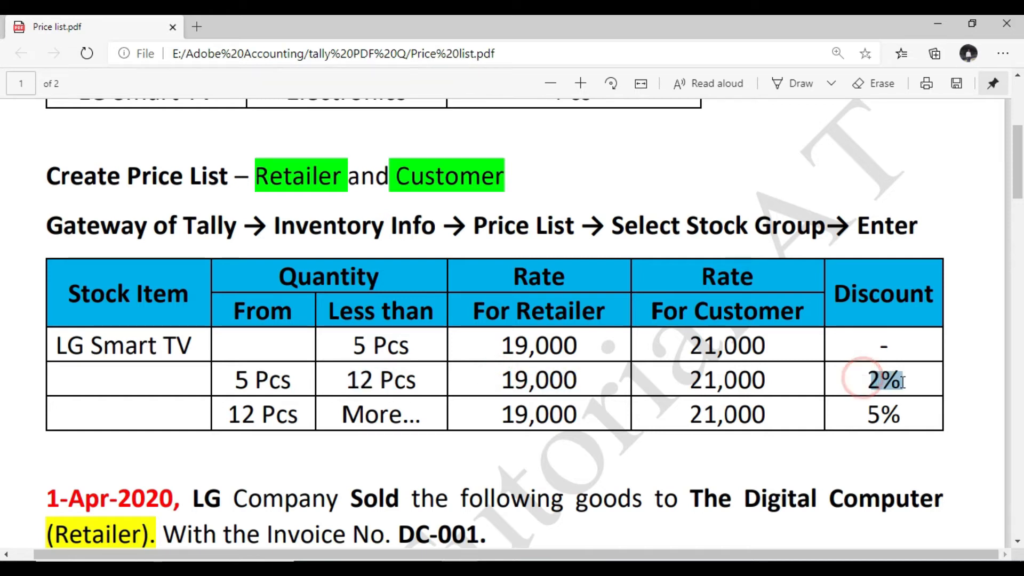
left_click_drag(238, 373, 282, 379)
left_click_drag(349, 380, 419, 381)
left_click_drag(237, 376, 258, 379)
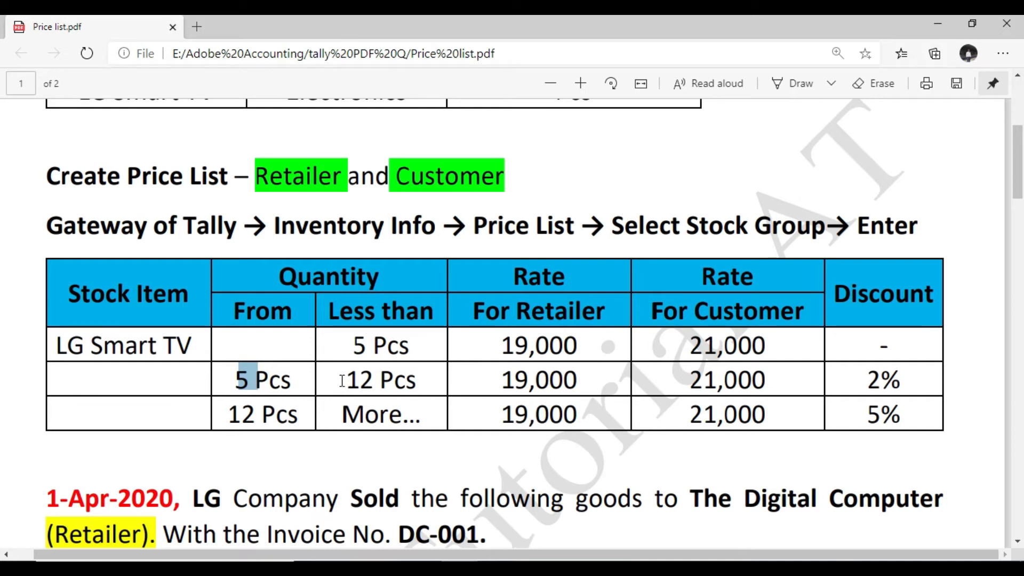
left_click_drag(346, 379, 396, 381)
left_click_drag(502, 381, 590, 384)
left_click_drag(867, 377, 913, 377)
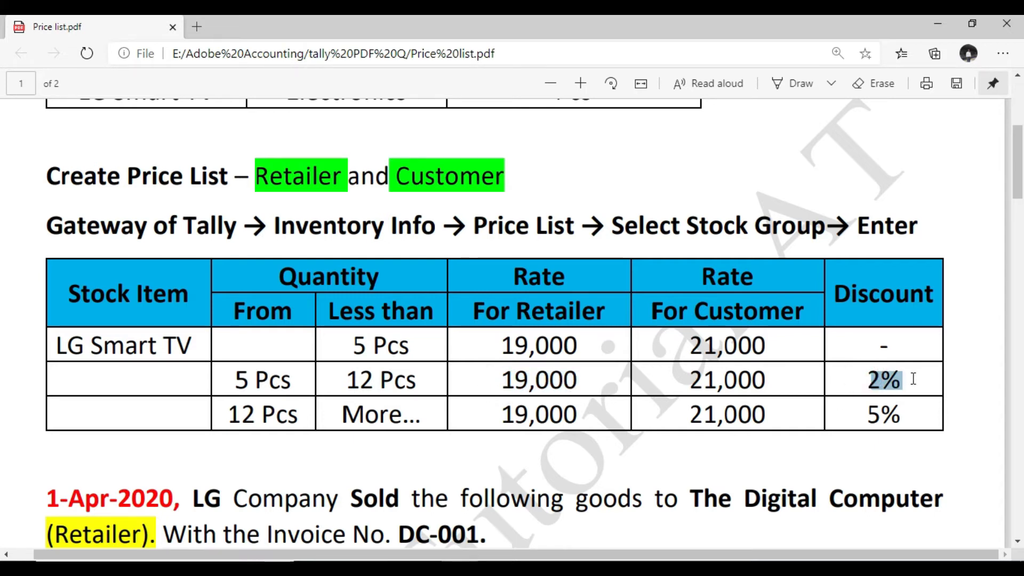
Limit LG Smart TV's second slab to less than 12 Pcs, with a rate of 19,000 per Pcs and a 2% discount
key("alt+Tab")
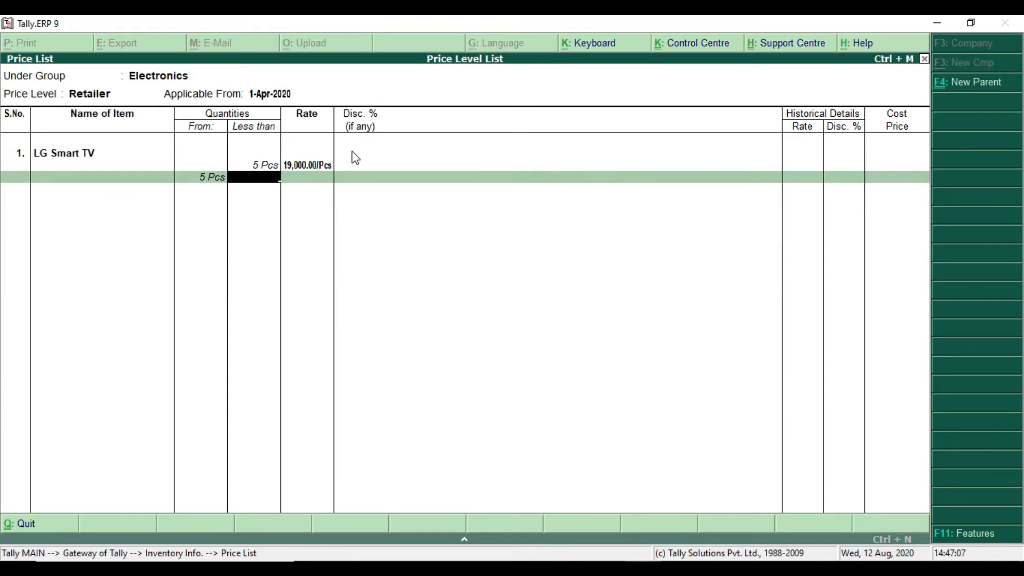
type("2")
key("Return")
type("19000")
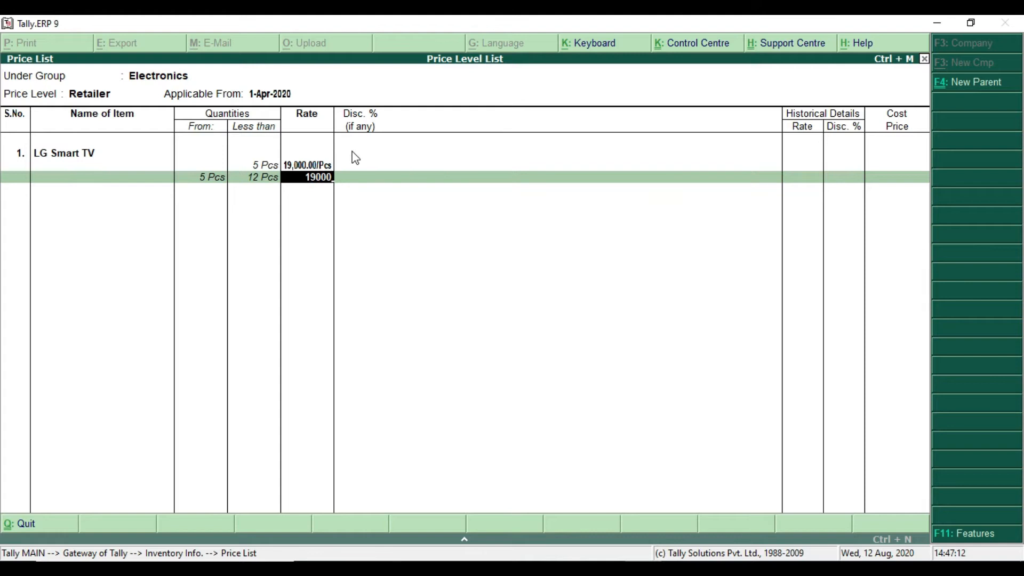
key("Return")
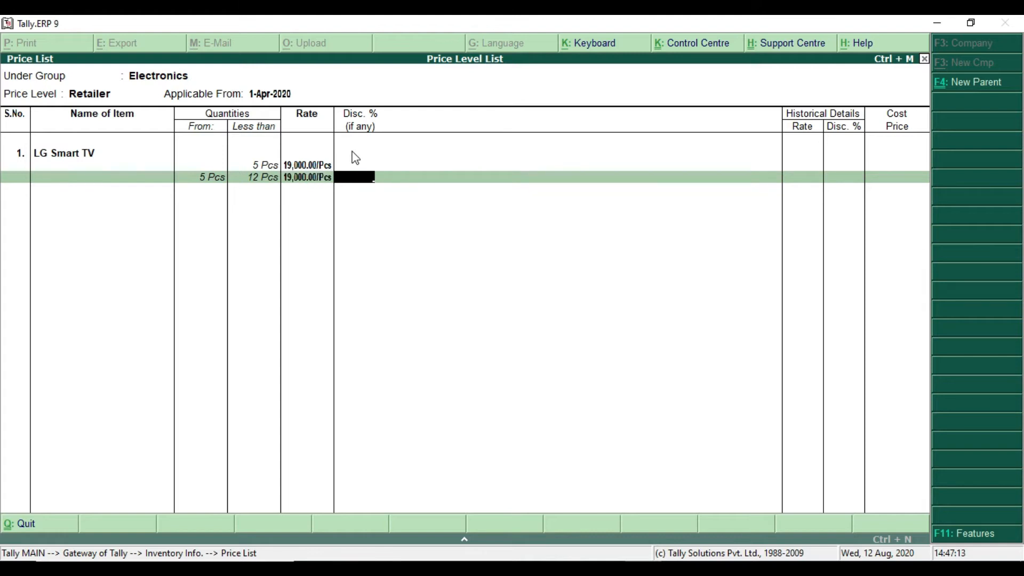
type("2")
key("Return")
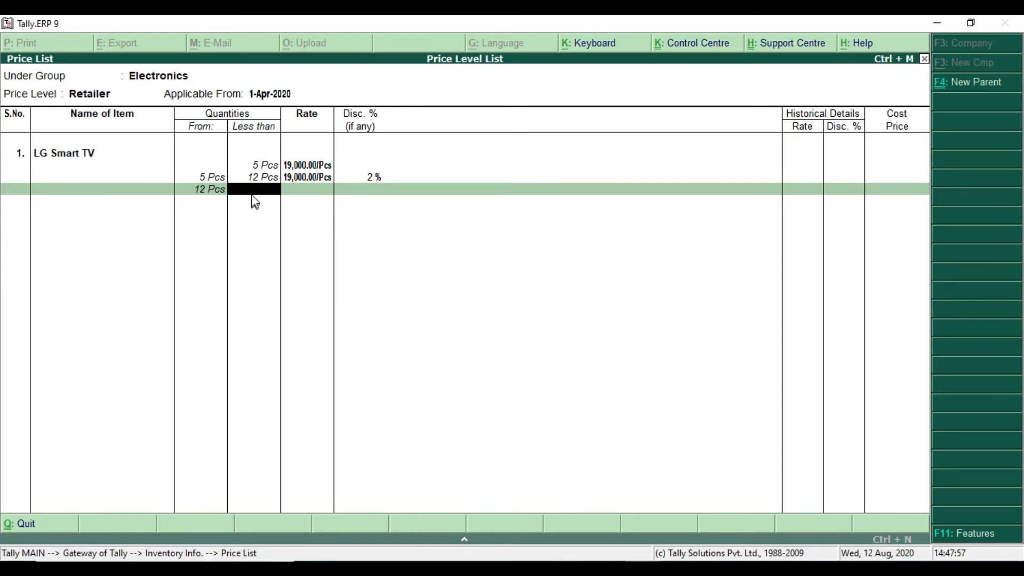
Check the third slab in the Price list PDF and enter it without an upper limit, at 19,000 per Pcs with a 5% discount
key("alt+Tab")
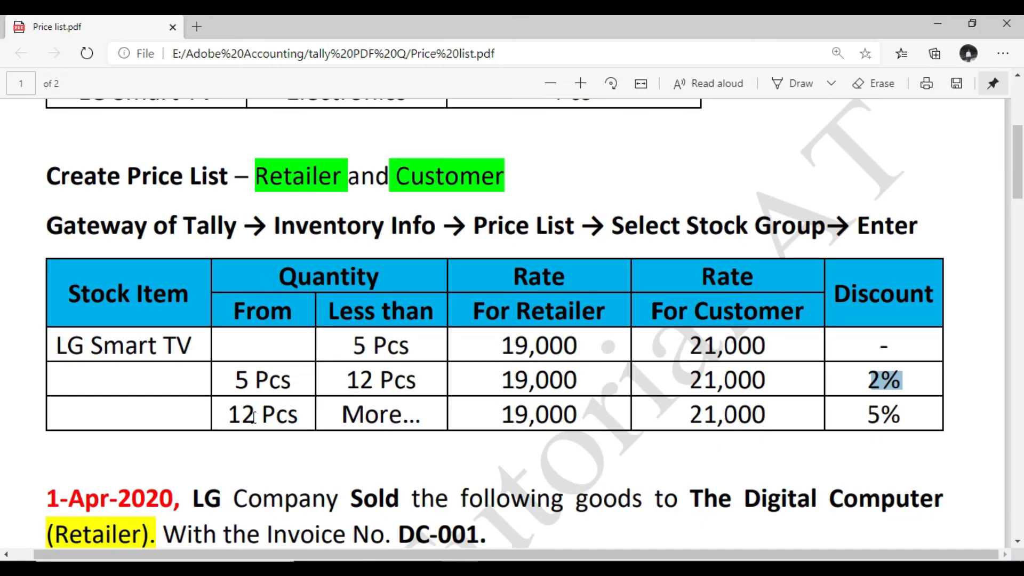
left_click_drag(342, 415, 404, 416)
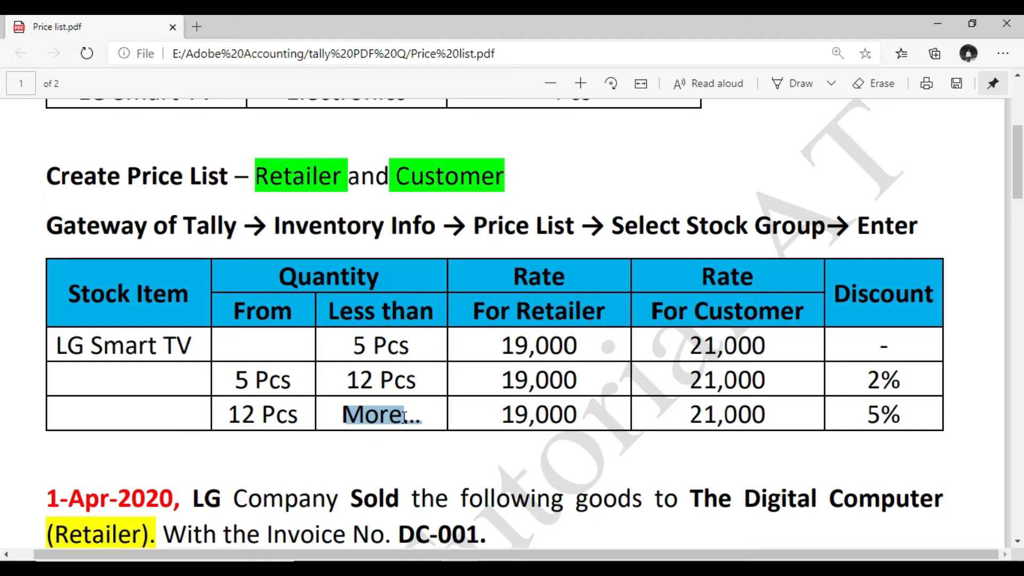
left_click(411, 419)
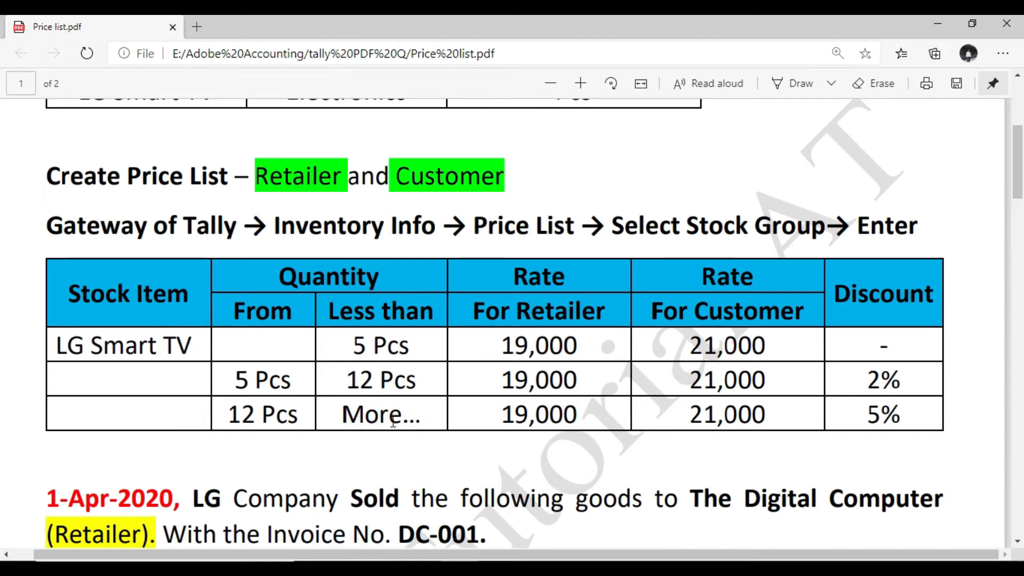
double_click(504, 416)
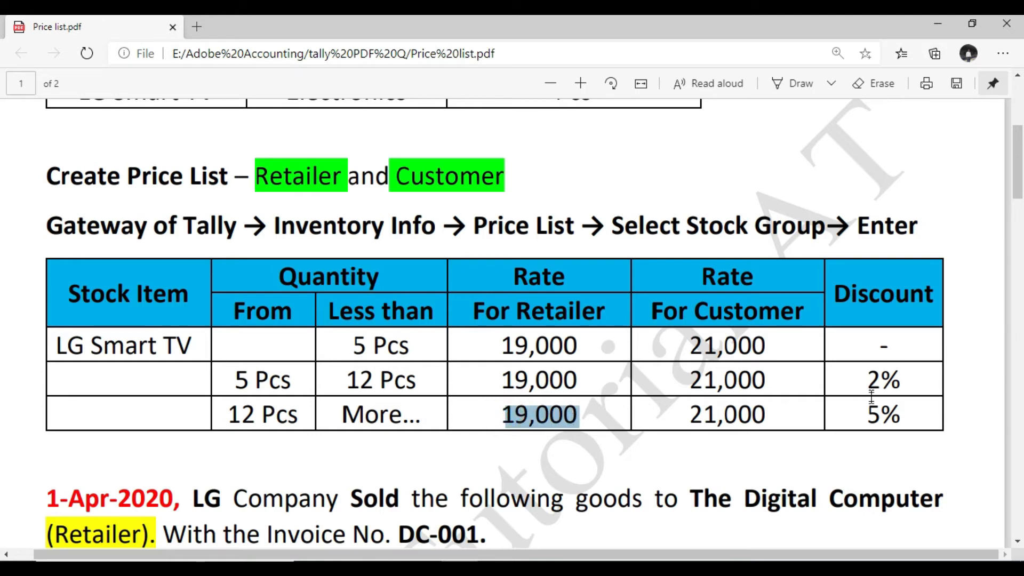
double_click(880, 415)
key("alt+Tab")
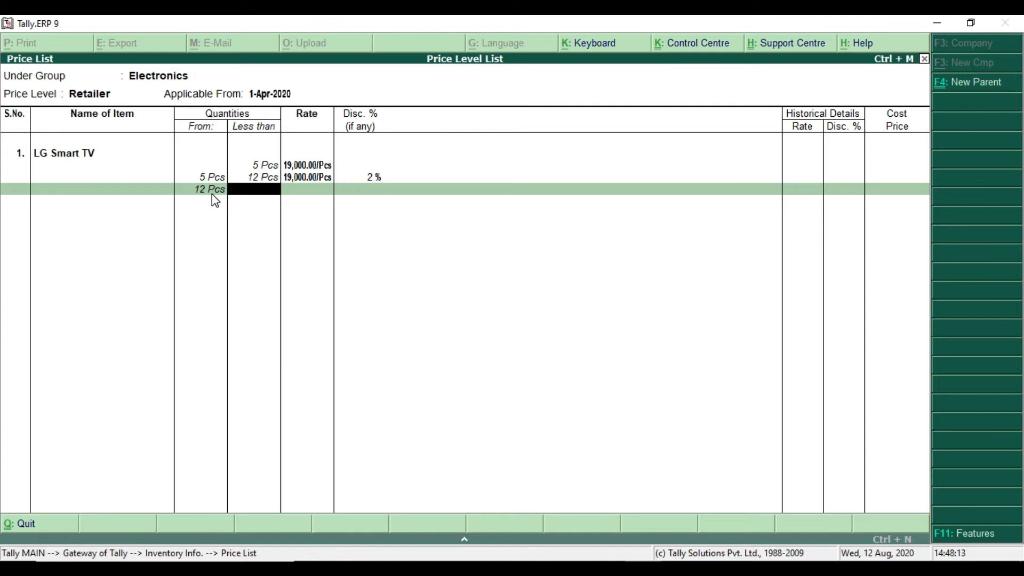
key("Return")
type("19000")
key("Return")
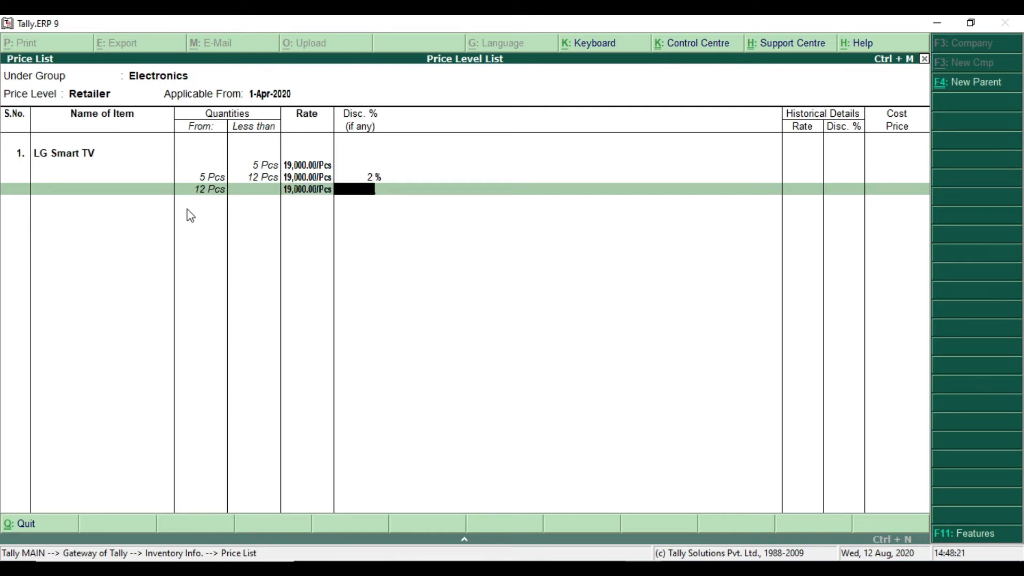
type("5")
key("Return")
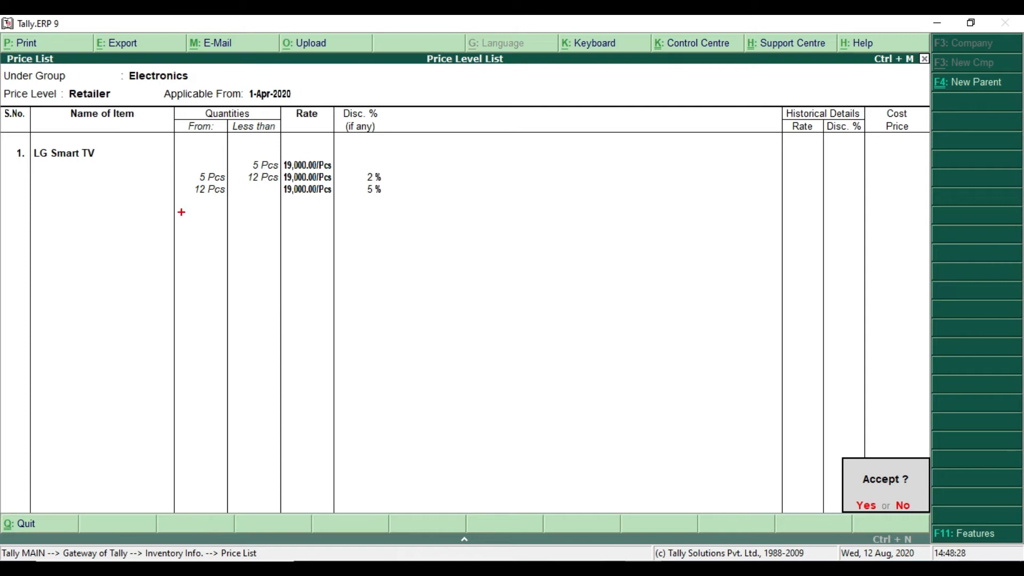
Accept the Retailer price list for LG Smart TV and return to the Gateway of Tally
left_click_drag(188, 184, 298, 207)
mouse_move(188, 185)
left_mouse_down()
mouse_move(229, 206)
mouse_move(396, 206)
left_mouse_up()
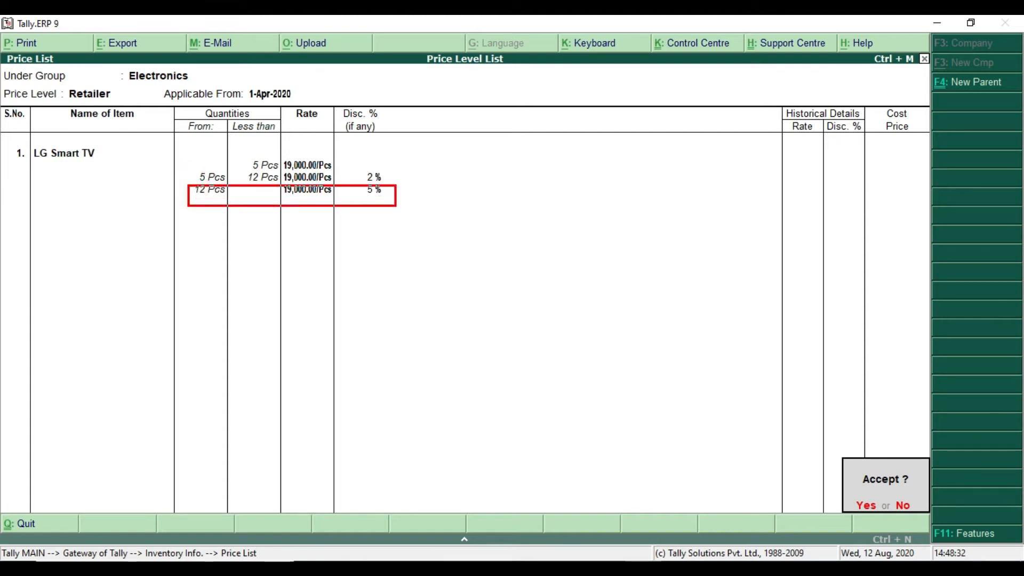
key("Escape")
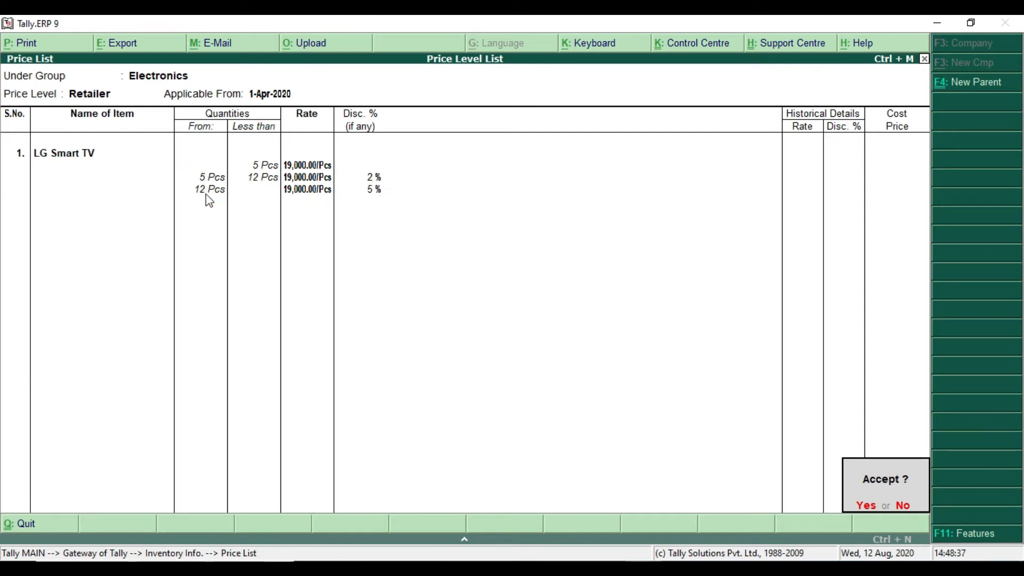
key("ctrl+2")
mouse_move(189, 181)
left_mouse_down()
mouse_move(231, 206)
mouse_move(404, 205)
left_mouse_up()
key("Return")
key("Escape")
key("Escape")
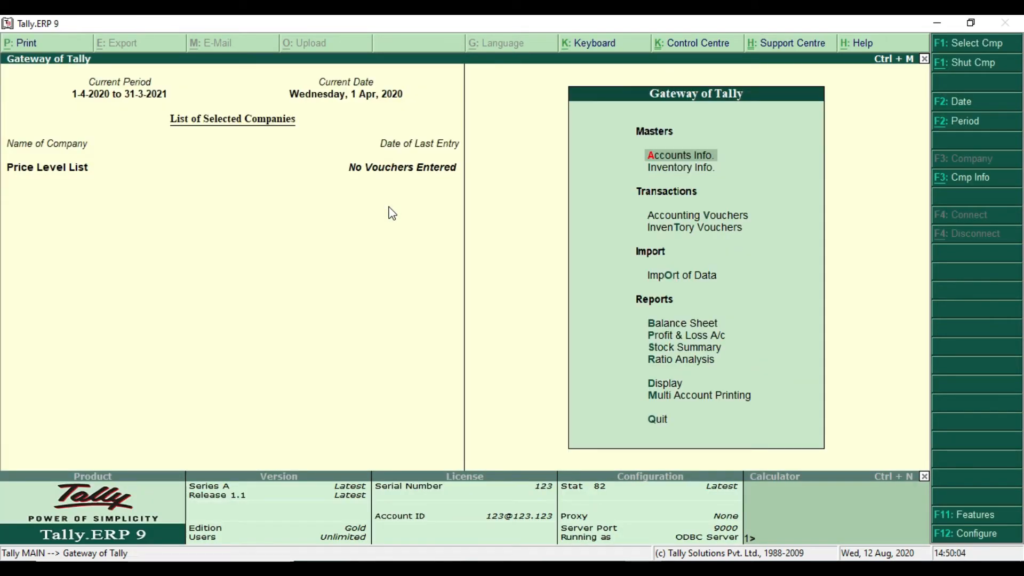
Read the 1-Apr-2020 sale to The Digital Computer in the Price list PDF, including its price level, invoice number, item, quantity and rate
key("alt+Tab")
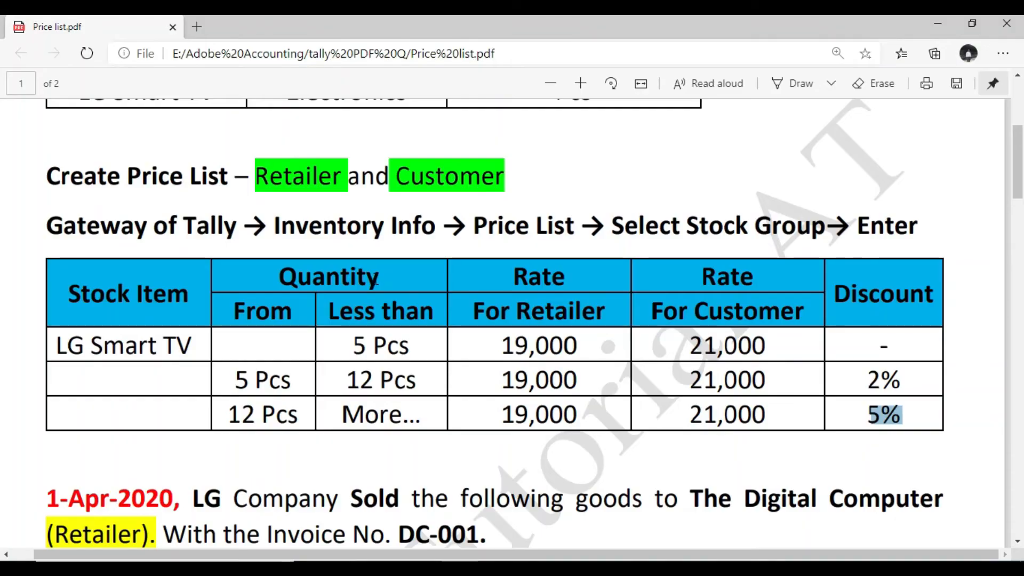
scroll(376, 280, "down", 5)
scroll(376, 279, "down", 1)
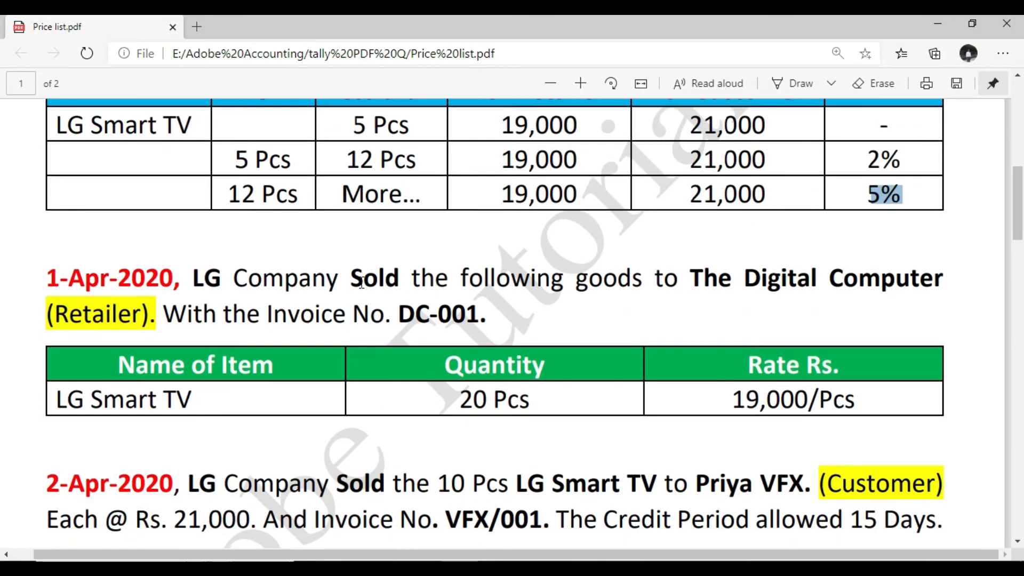
left_click_drag(47, 212, 124, 211)
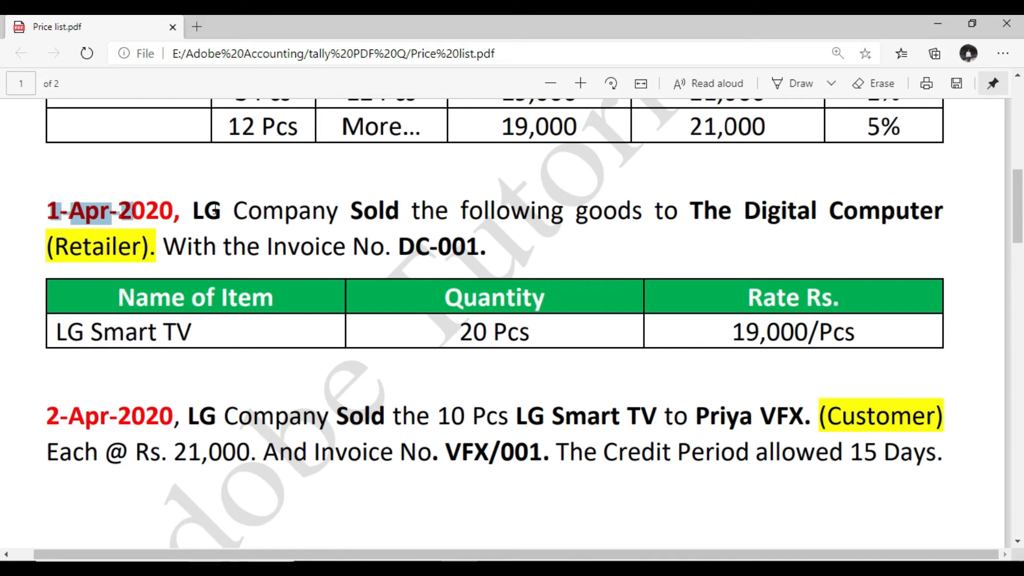
left_click_drag(195, 210, 933, 217)
left_click_drag(48, 246, 156, 250)
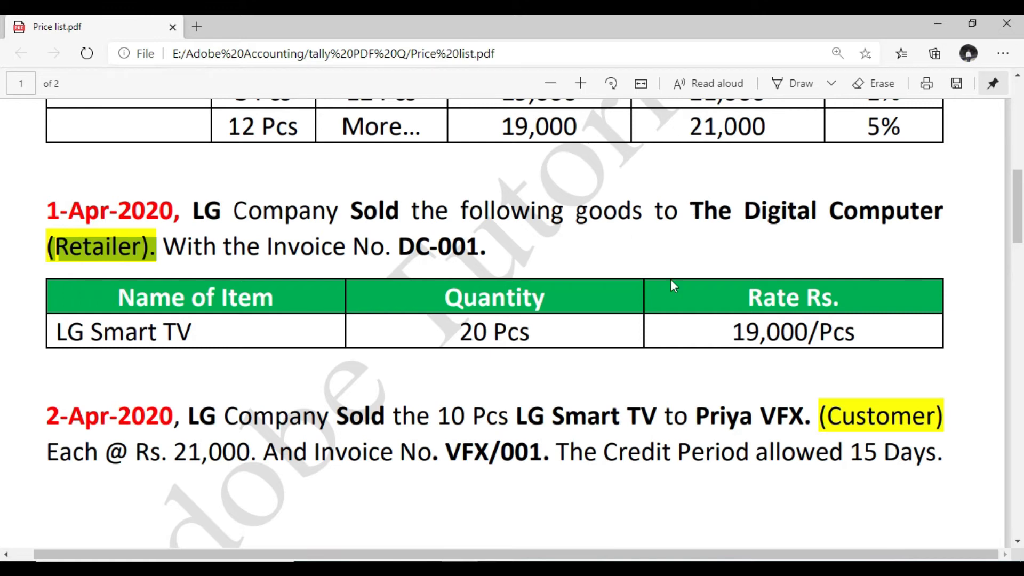
left_click_drag(56, 332, 229, 335)
left_click_drag(459, 332, 870, 330)
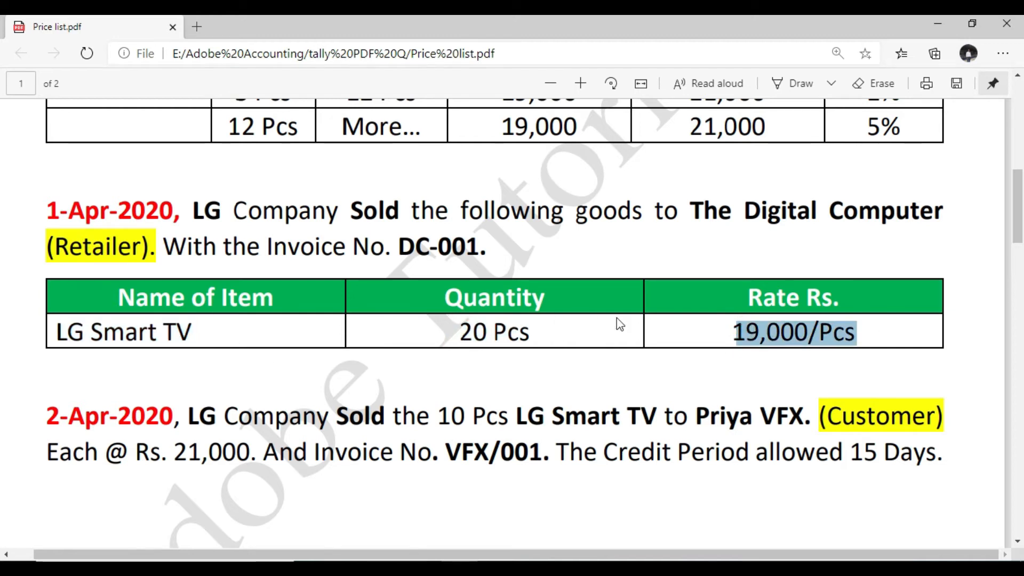
left_click(520, 256)
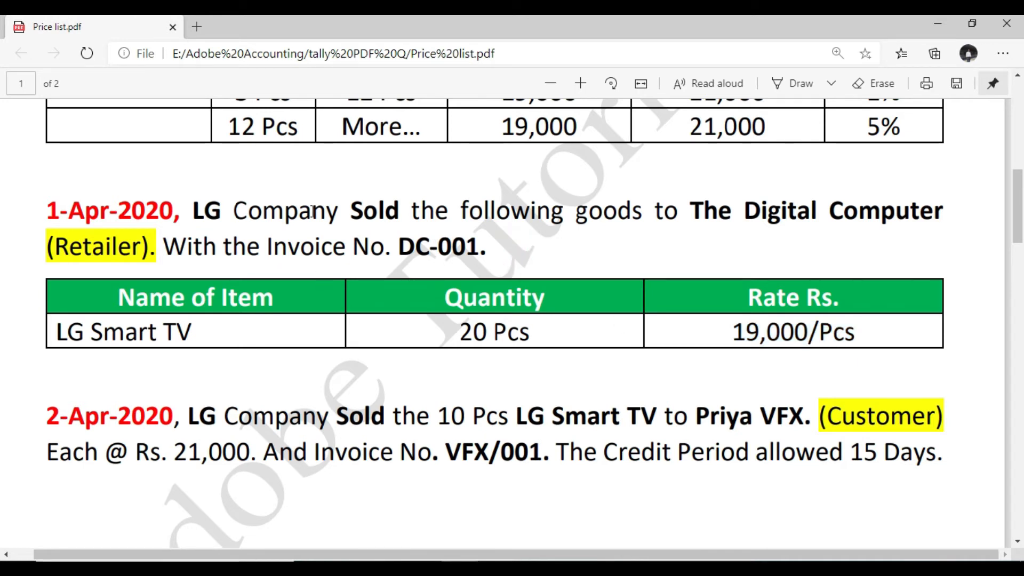
left_click_drag(201, 213, 958, 213)
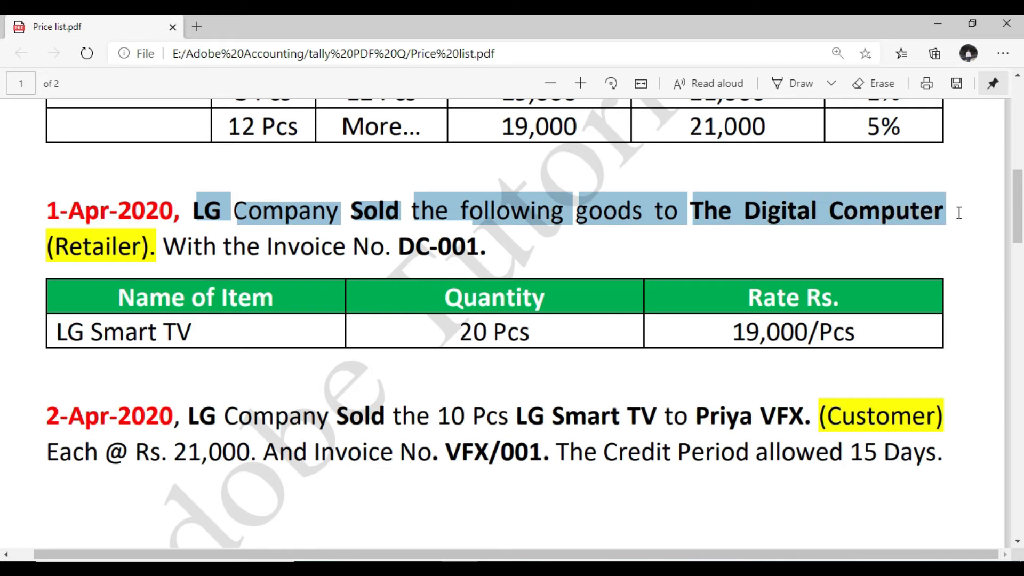
left_click(269, 224)
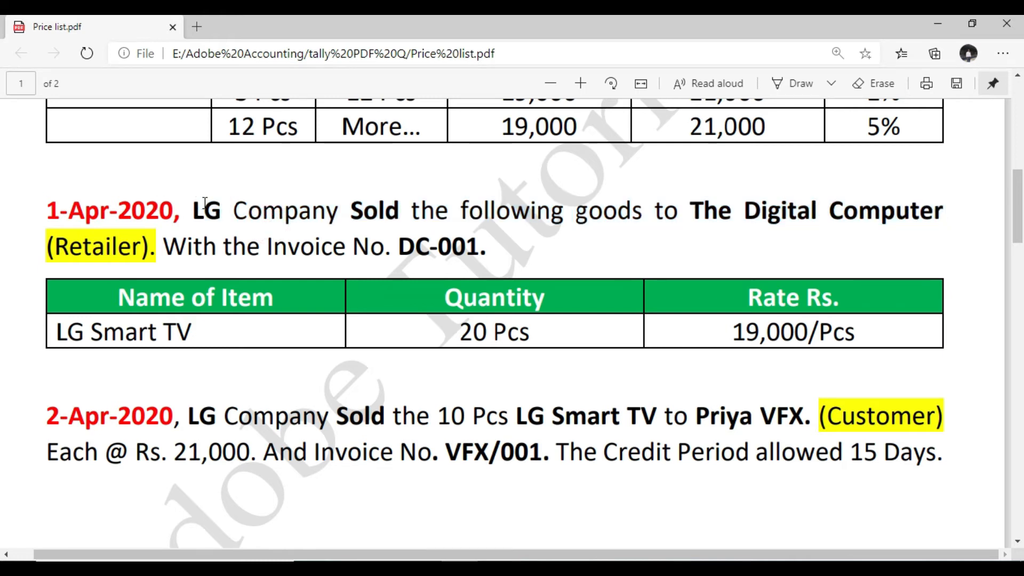
left_click_drag(352, 214, 403, 212)
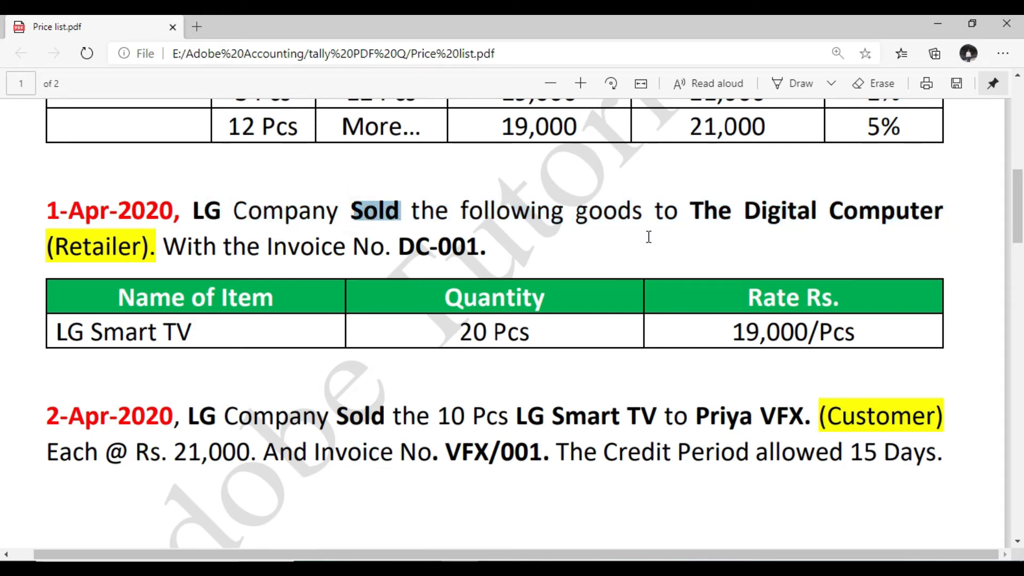
left_click_drag(691, 210, 953, 217)
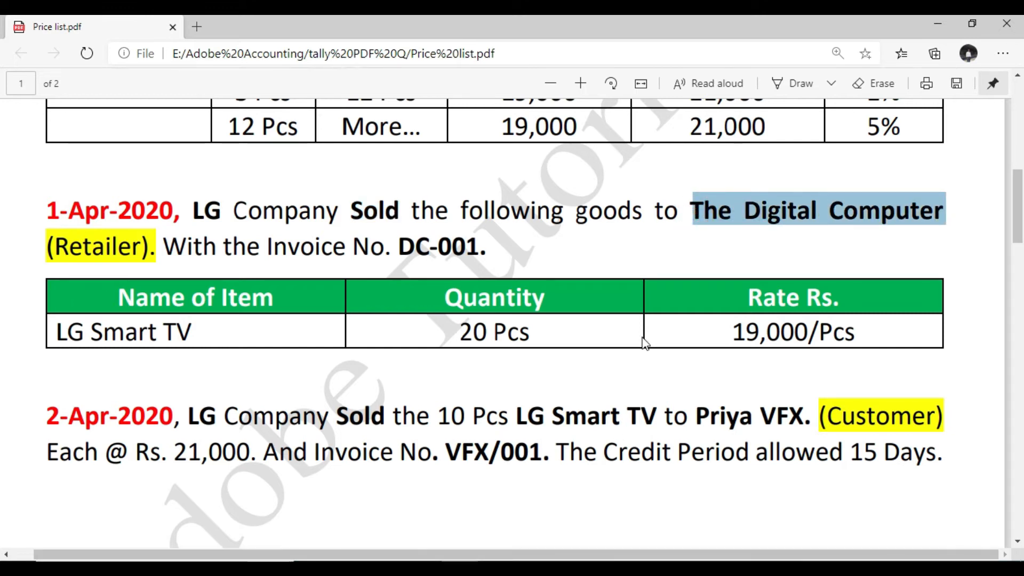
Switch to Tally.ERP 9 and start a new single ledger named The Digital Computer, without an alias
key("alt+Tab")
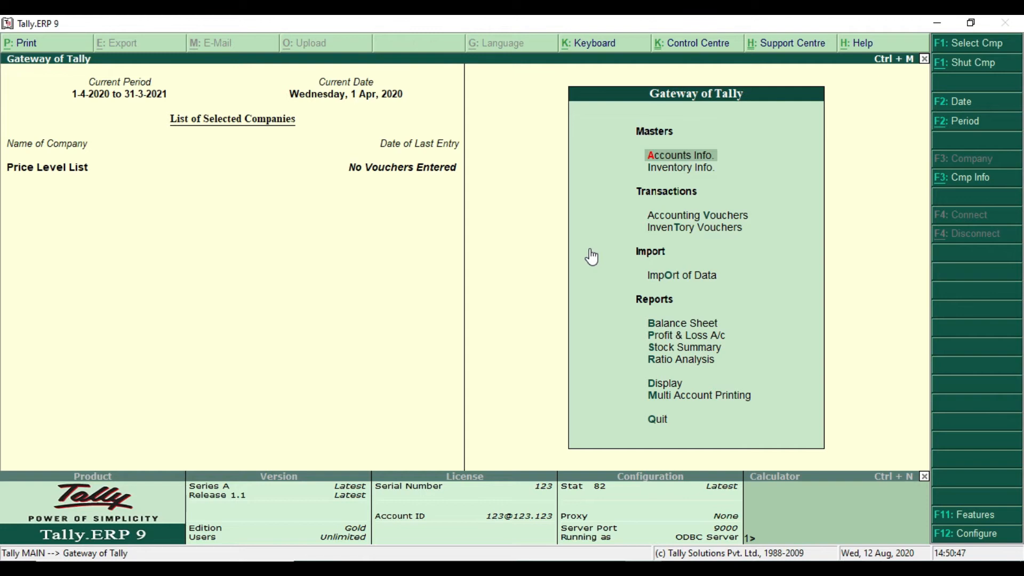
key("Return")
key("Down")
key("Return")
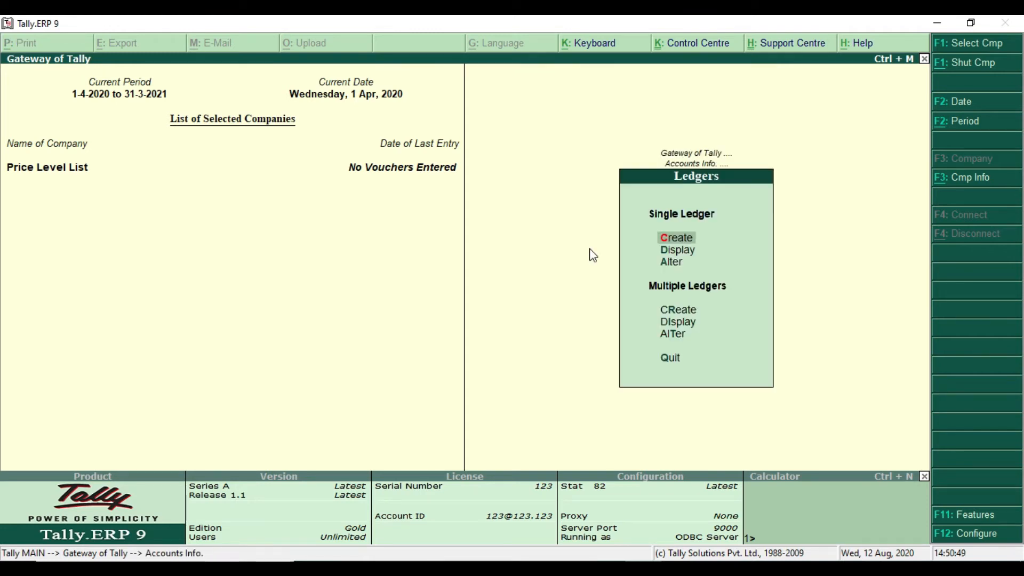
key("Return")
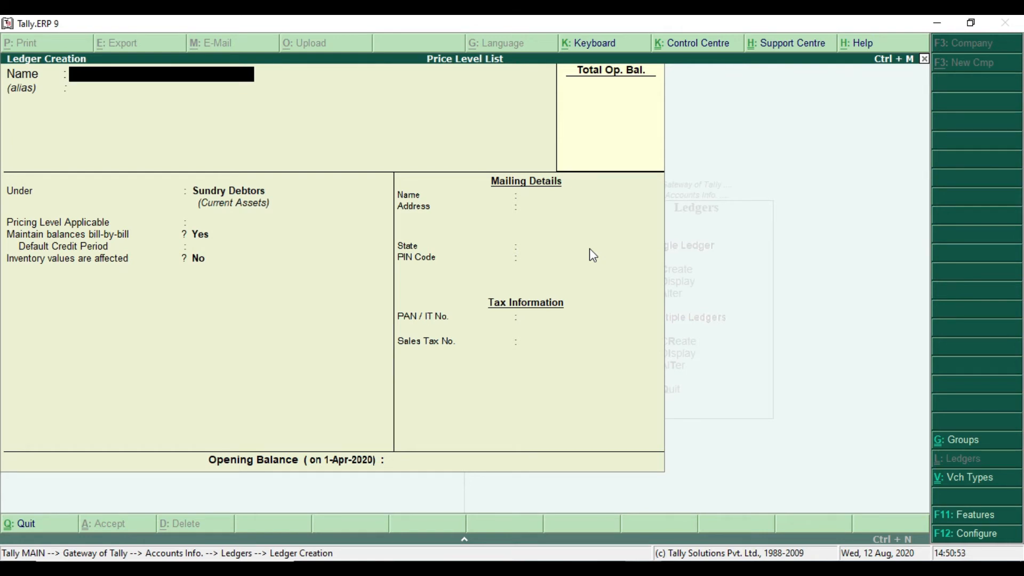
type("The Digital Co")
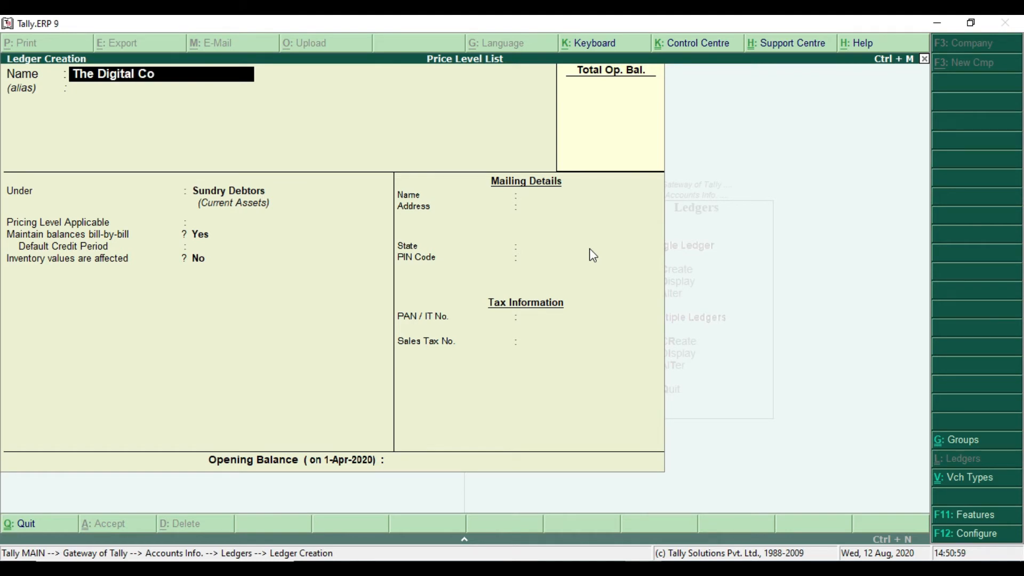
type("mpute")
key("Return")
key("Return")
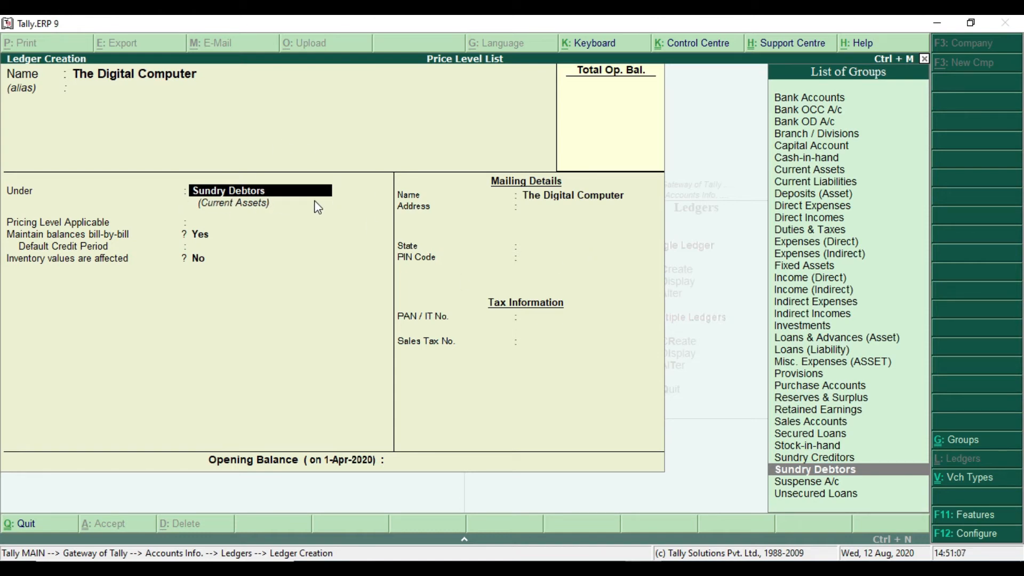
Group The Digital Computer under Sundry Debtors and leave its pricing level as Not Applicable, with bill-by-bill balances on
left_click(865, 472)
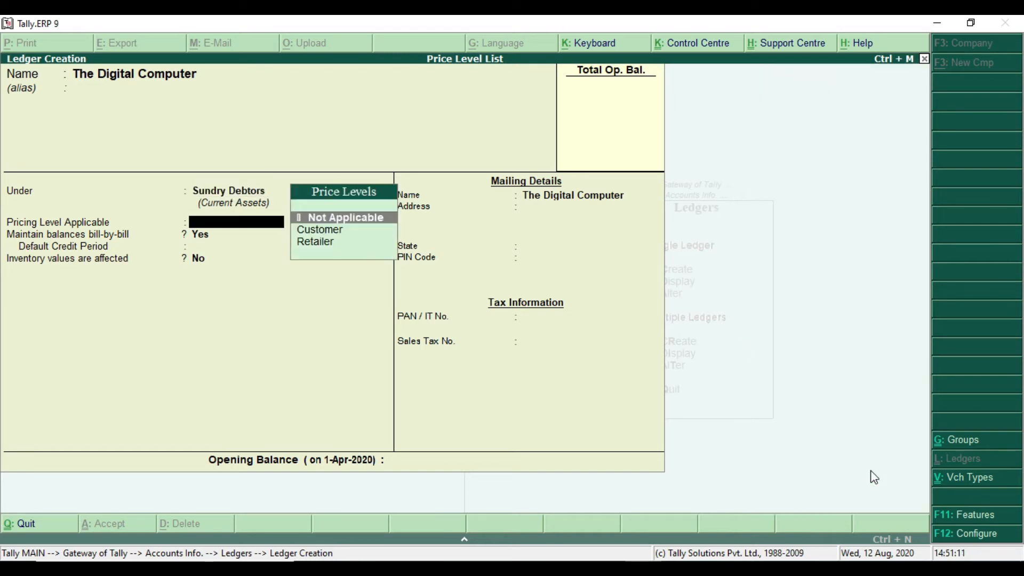
key("Return")
key("BackSpace")
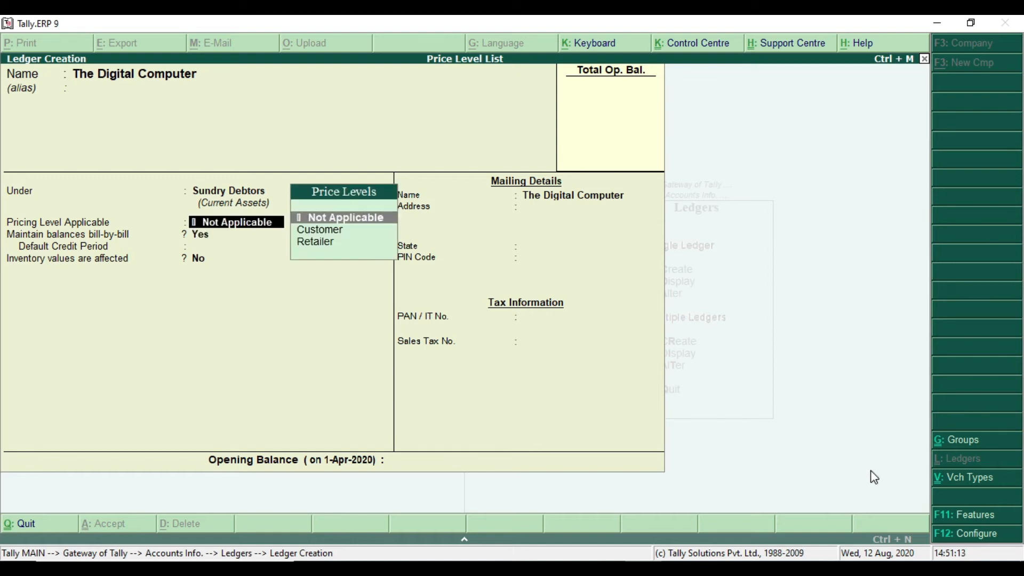
key("Down")
key("Down")
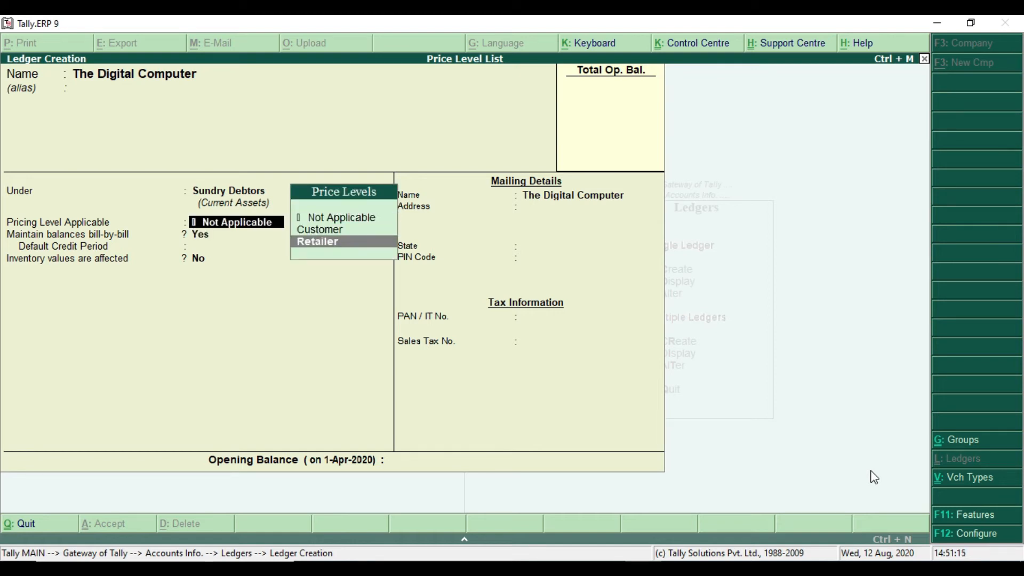
key("Up")
key("Up")
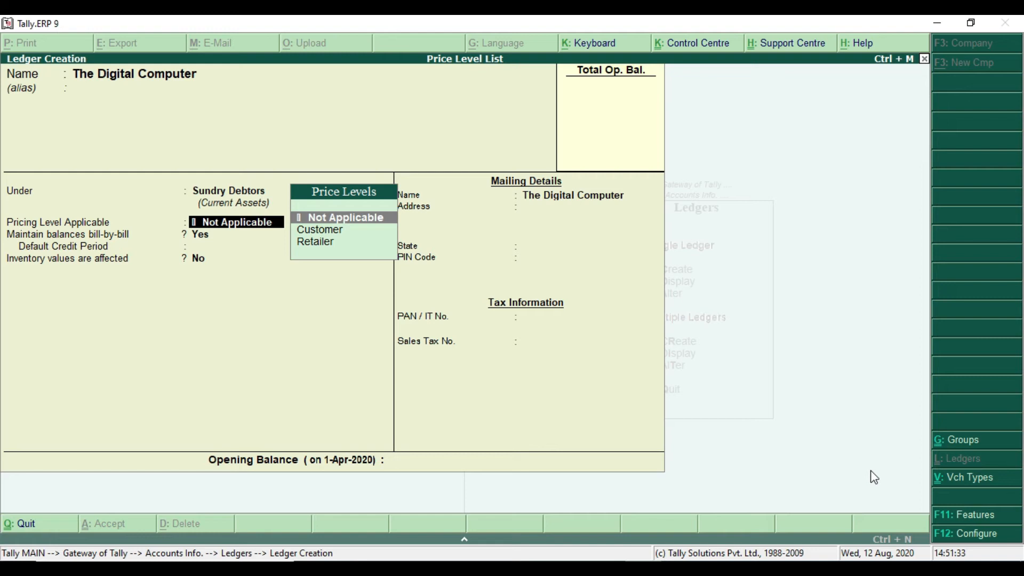
key("Return")
key("Return")
key("Return")
key("Return")
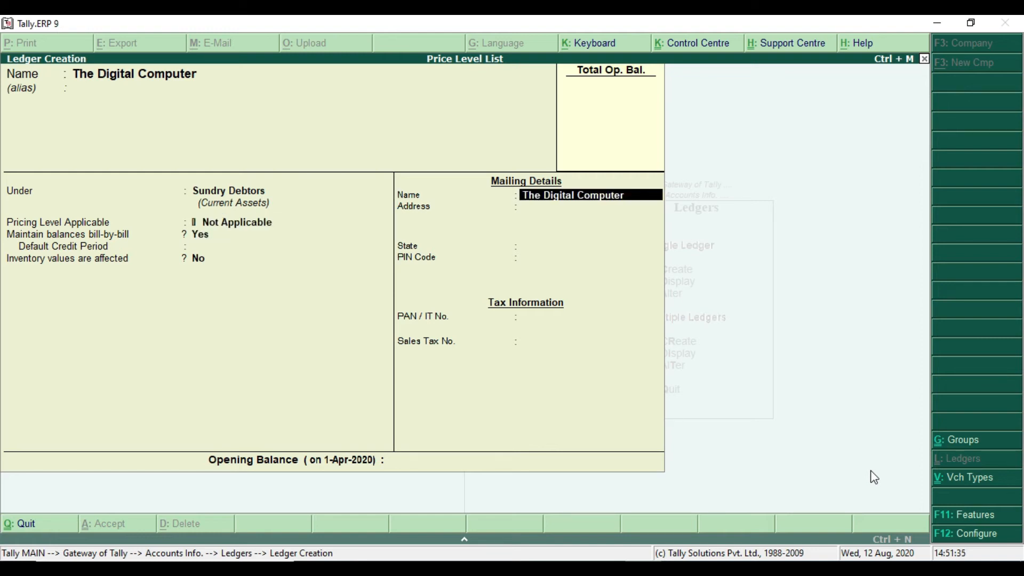
Leave the address and tax details blank, set the state to Not Applicable, and accept The Digital Computer ledger
key("Return")
key("Return")
key("Return")
key("Return")
key("Return")
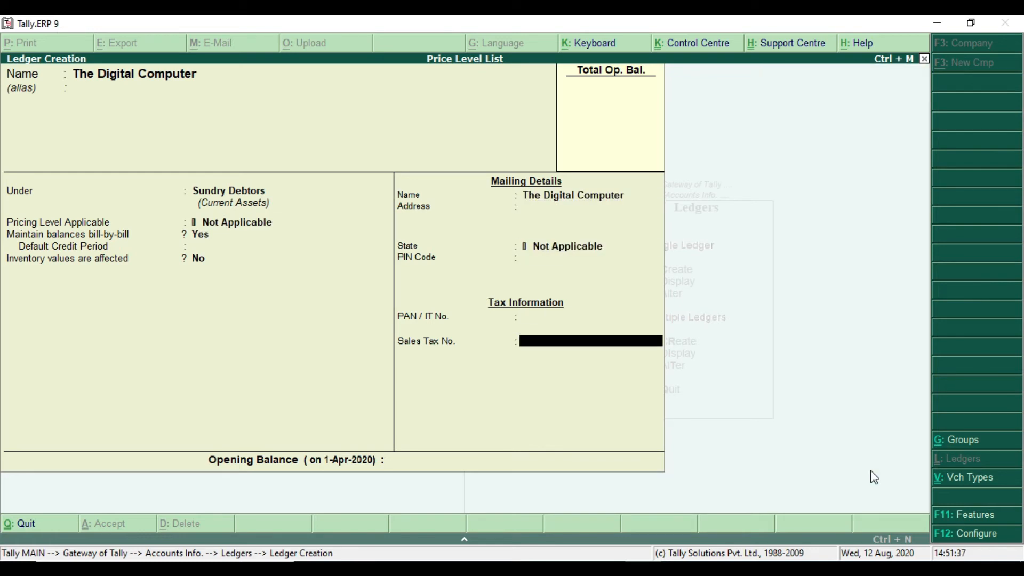
key("Return")
Name the next new ledger Sale, without an alias
key("Return")
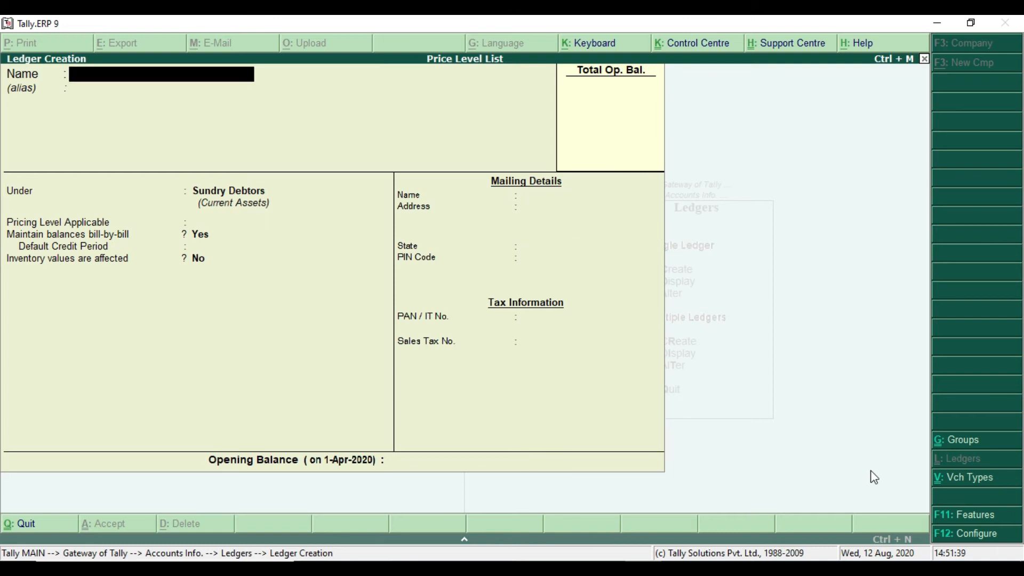
type("Sake")
key("BackSpace")
key("BackSpace")
type("le")
key("Return")
Group the Sale ledger under Sales Accounts with inventory values affected, accept it and leave ledger creation
type("D")
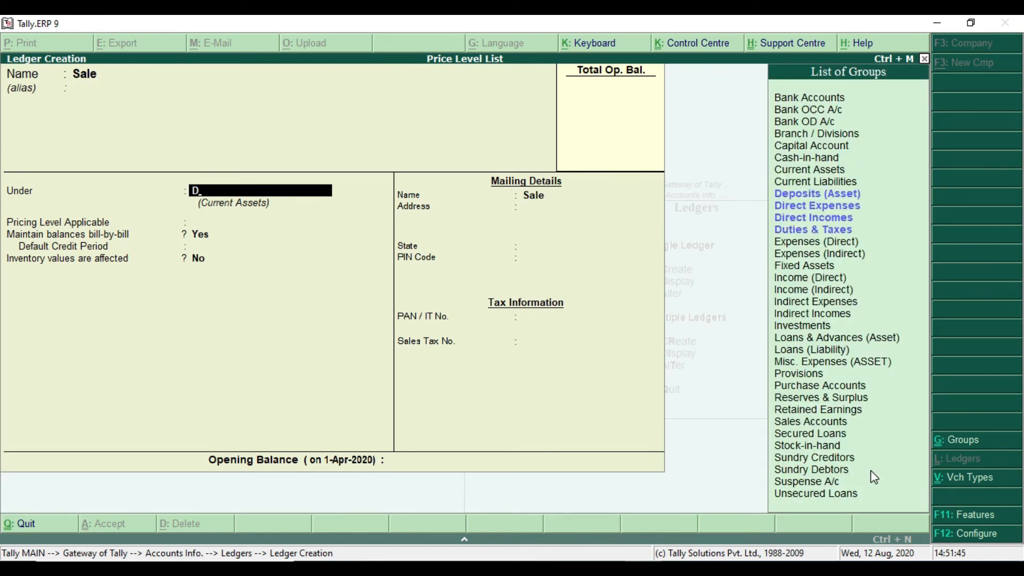
type("a")
key("BackSpace")
type("S")
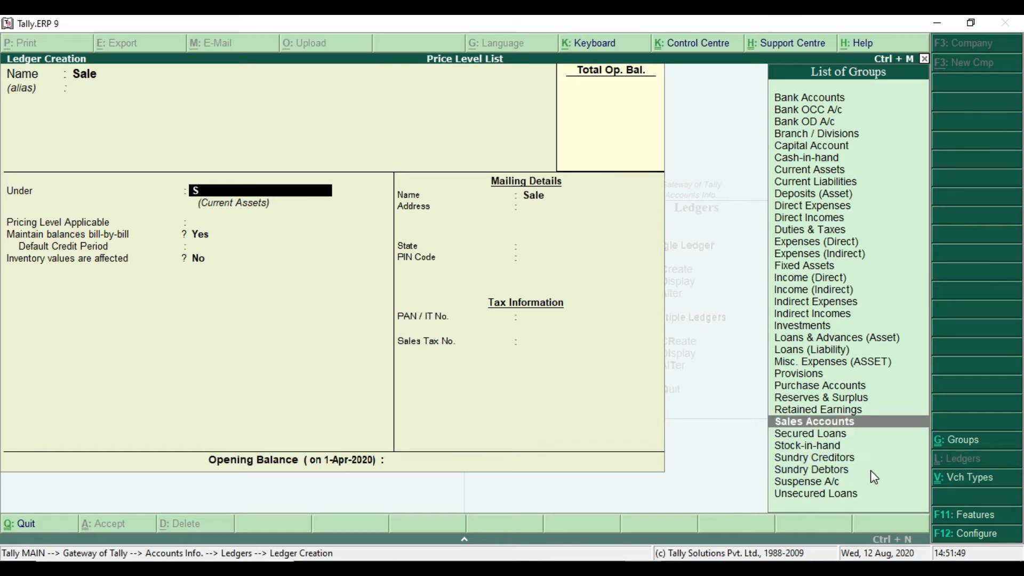
left_click(907, 422)
key("Return")
key("Return")
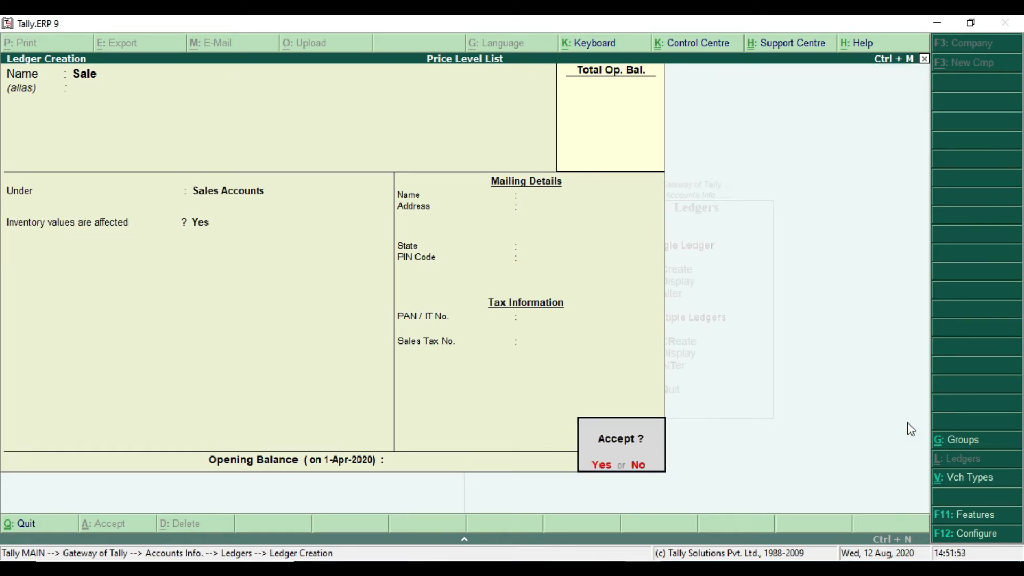
key("Escape")
Open a new Sales accounting voucher dated 1-Apr-2020 and leave its reference blank
key("Escape")
key("y")
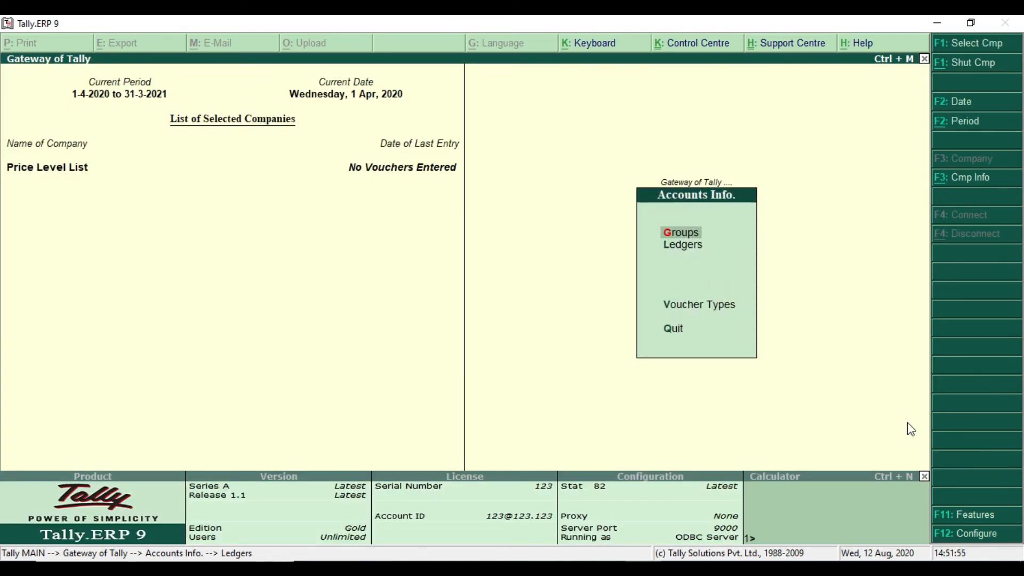
key("Escape")
key("Down")
key("Down")
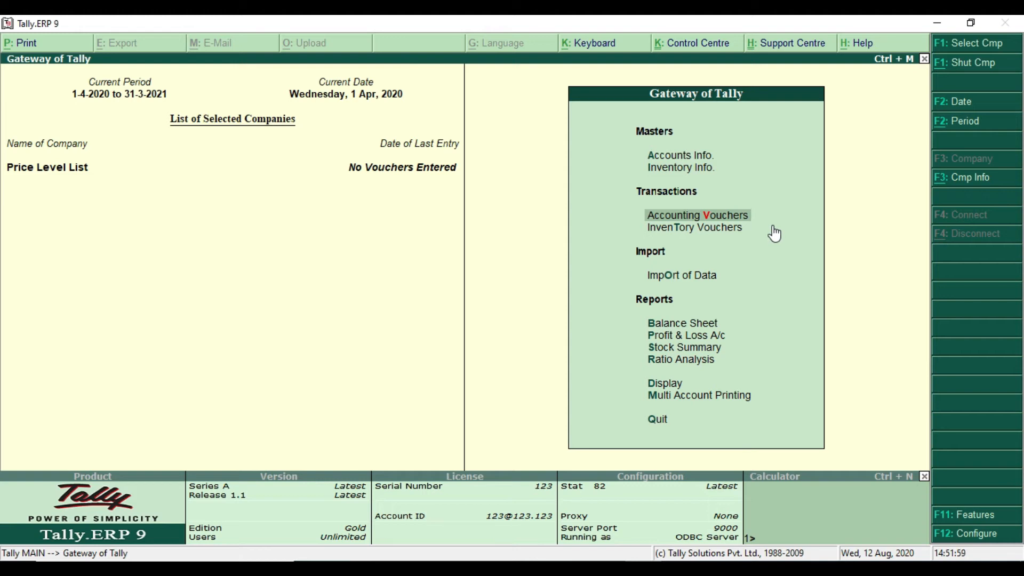
key("Return")
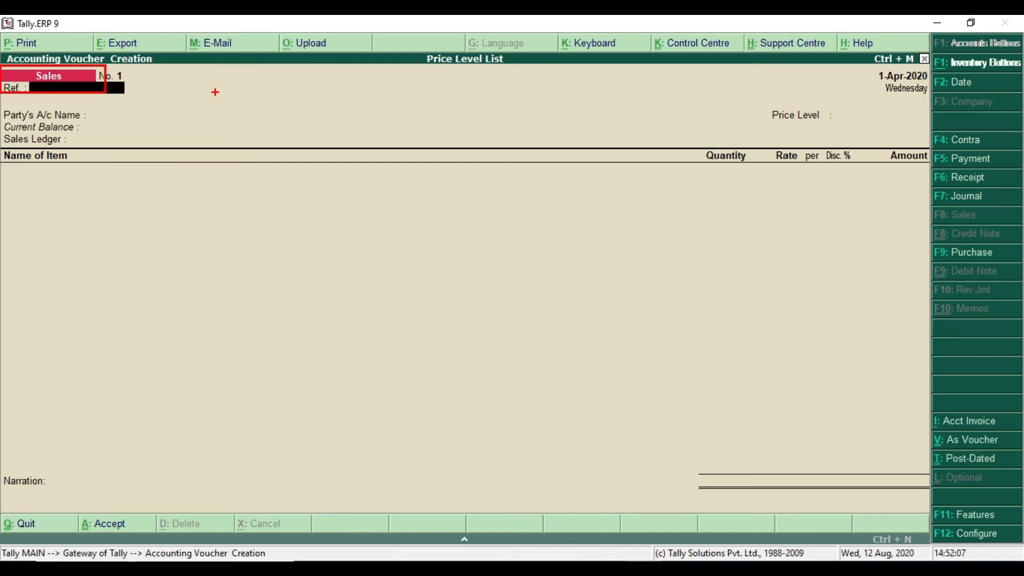
key("Return")
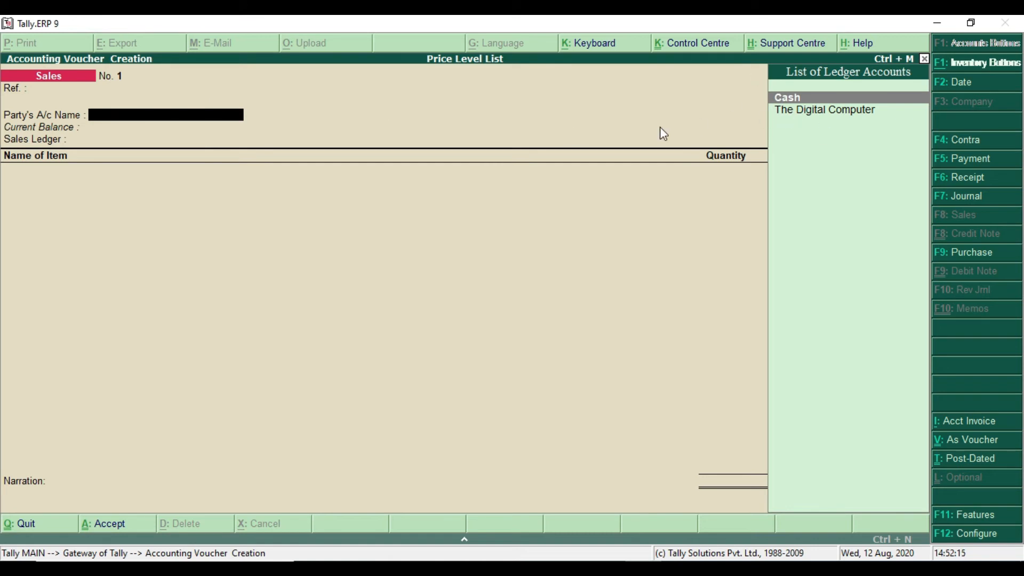
Choose The Digital Computer as the sales voucher's party account and accept blank despatch, order and buyer address details
left_click(809, 110)
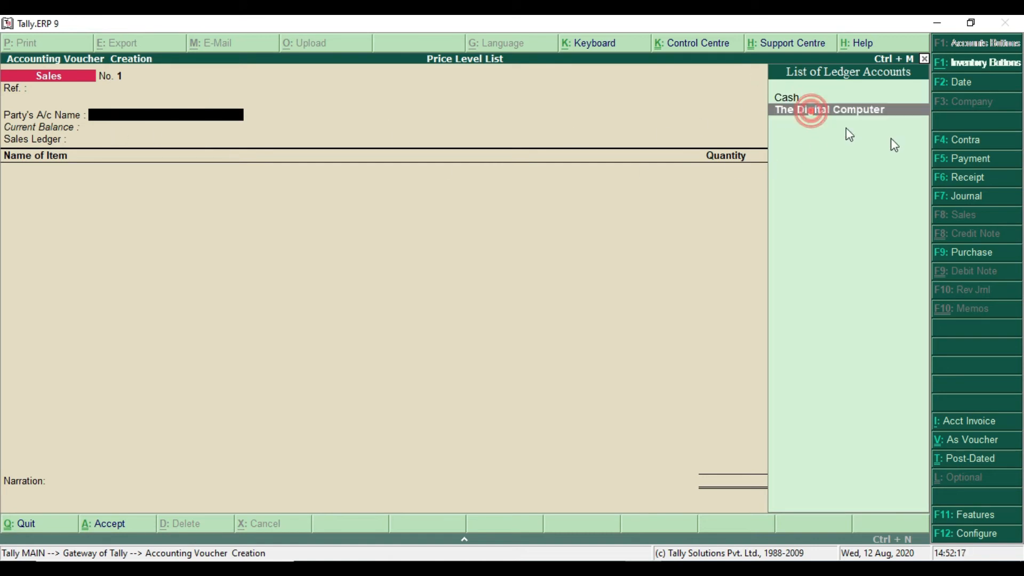
key("Return")
key("Return")
key("Return")
key("Return")
key("Return")
key("Return")
key("Return")
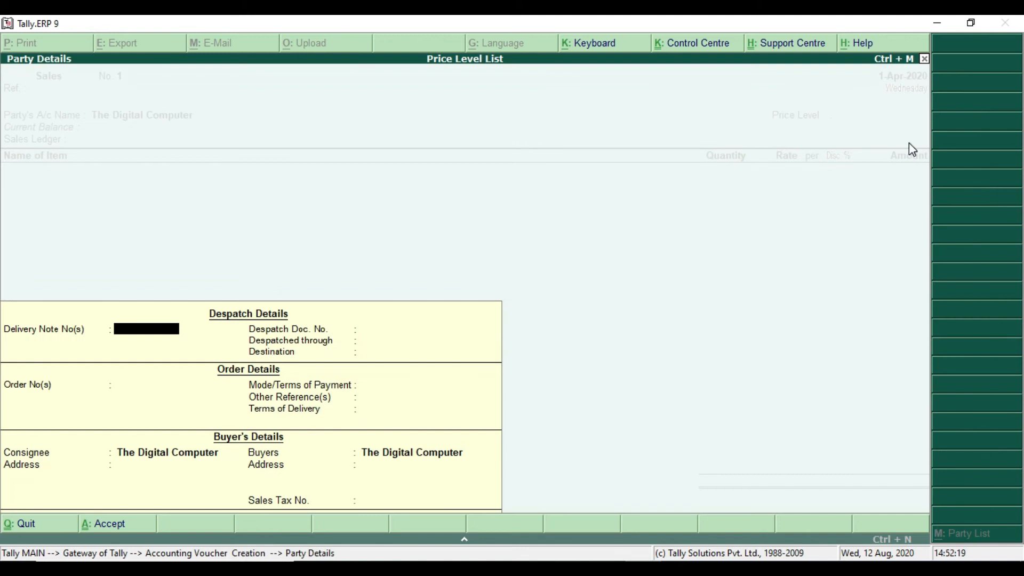
key("Return")
key("Return")
key("Return")
key("Return")
key("Return")
key("Return")
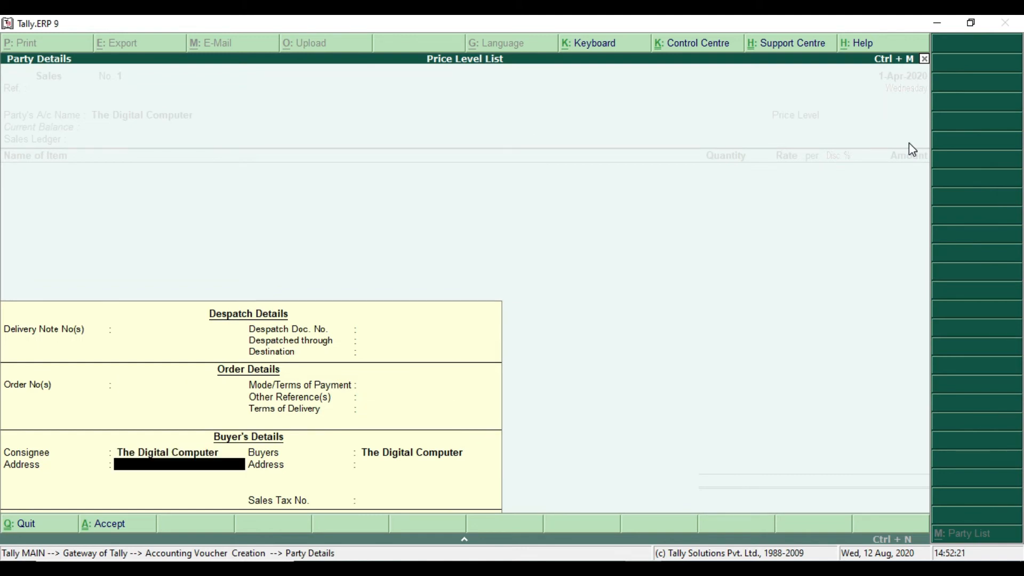
key("Return")
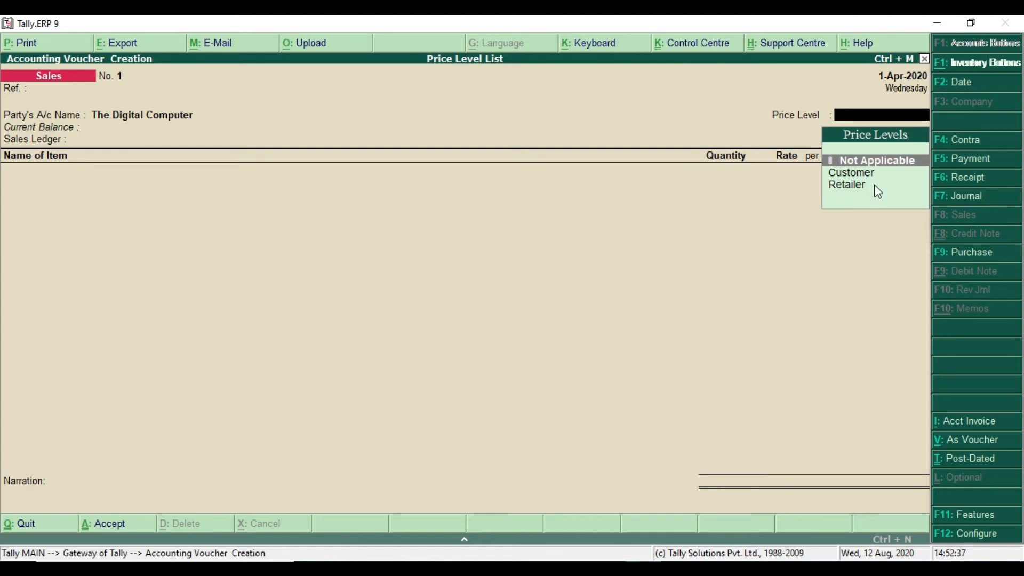
Check the party type for The Digital Computer in the Price list PDF, then review the 2-Apr-2020 sale's details
key("alt+Tab")
left_click_drag(699, 215, 945, 216)
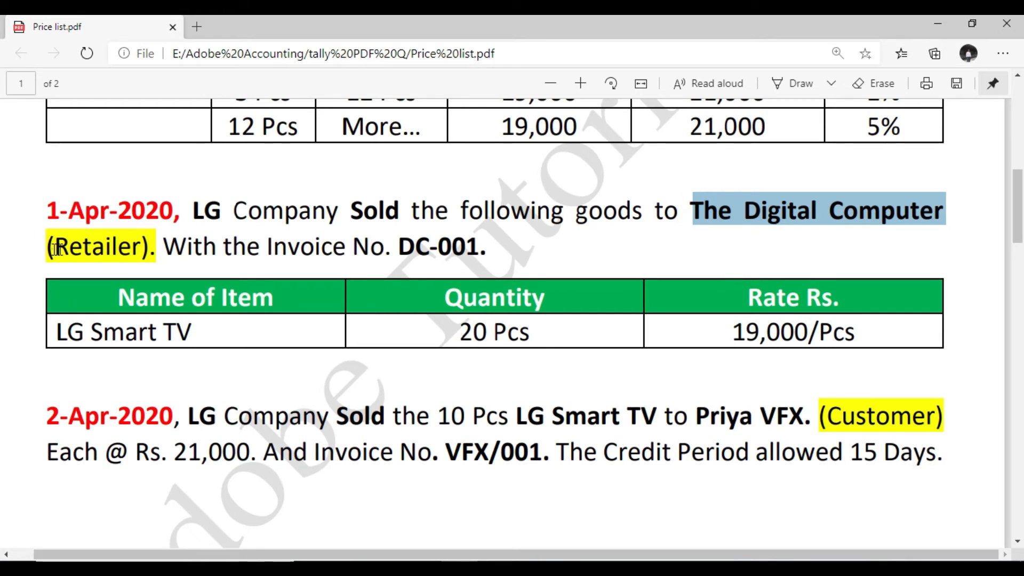
left_click_drag(48, 246, 143, 250)
key("alt+Tab")
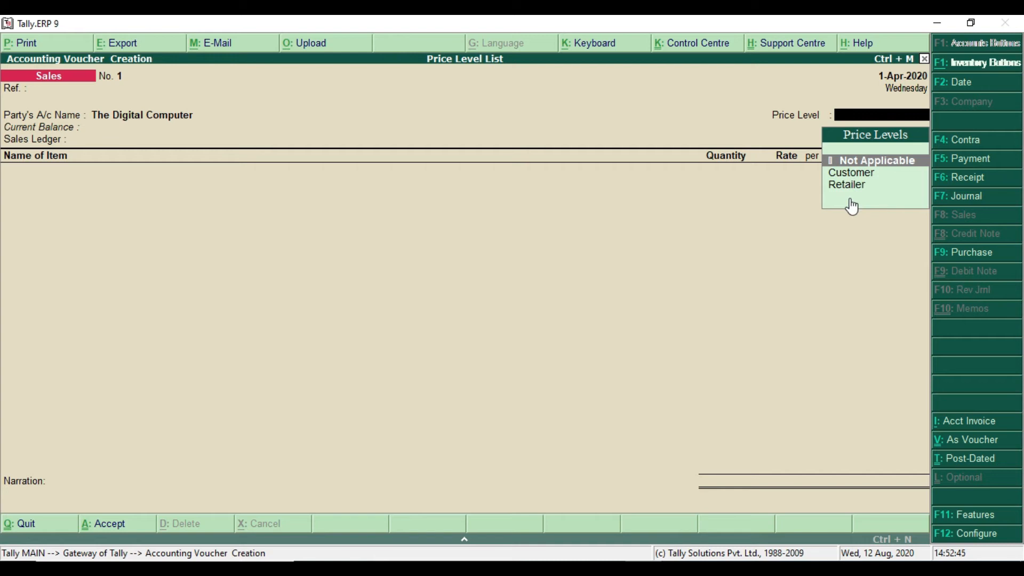
key("alt+Tab")
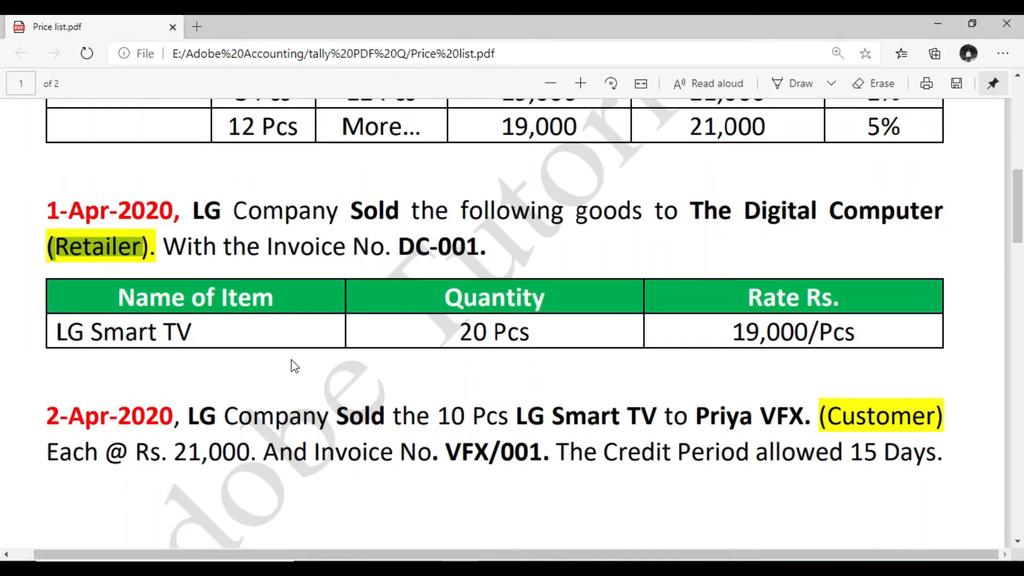
scroll(291, 359, "down", 3)
left_click_drag(262, 276, 627, 282)
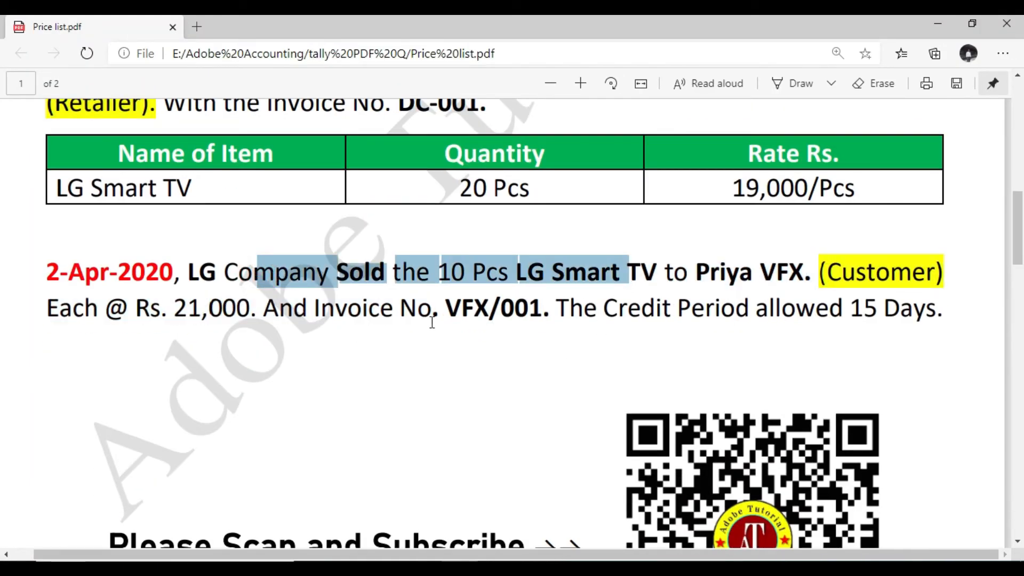
left_click_drag(437, 317, 472, 320)
scroll(472, 320, "up", 3)
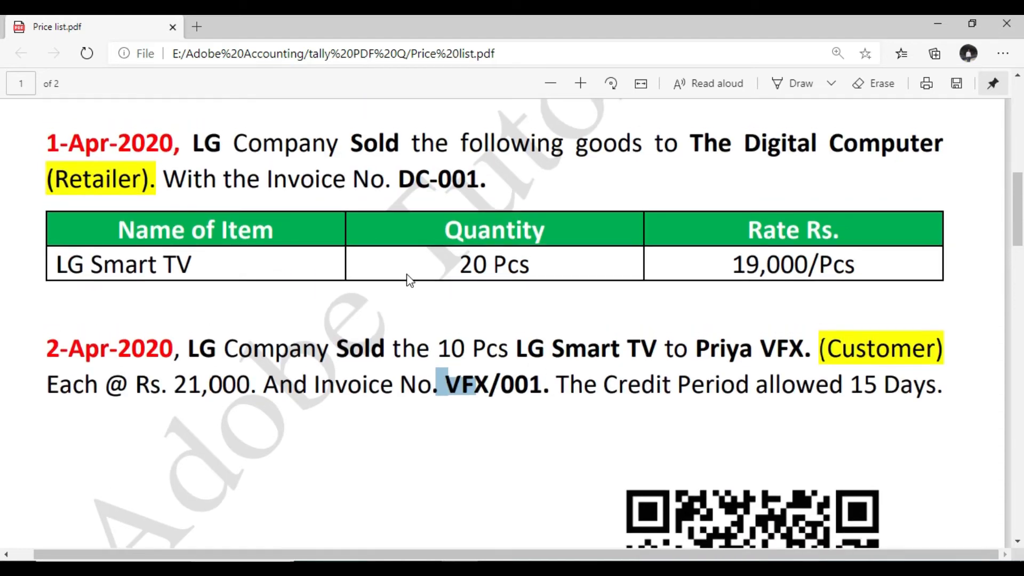
key("alt+Tab")
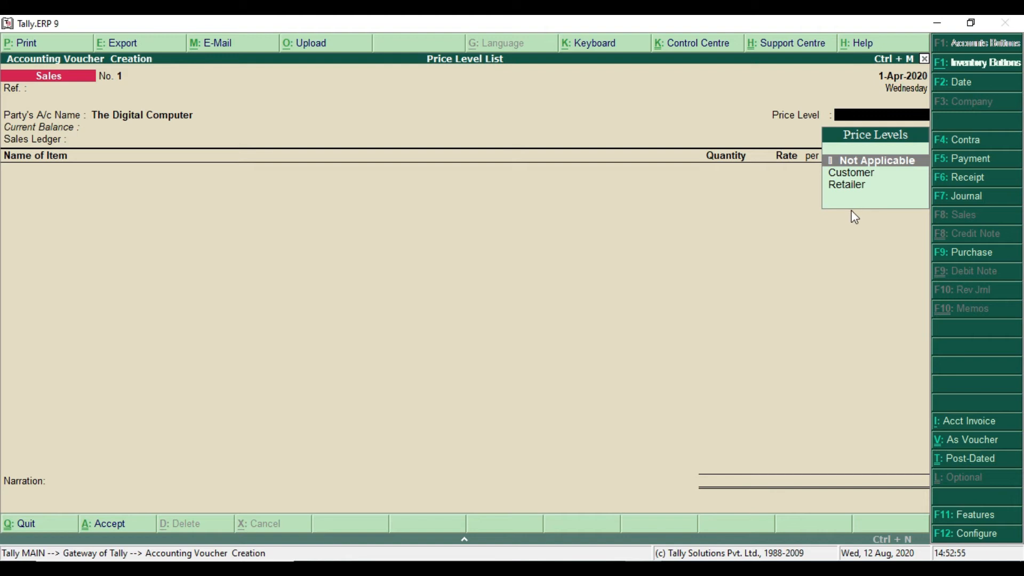
Set the voucher's price level to Retailer and its sales ledger to Sale
key("Down")
key("Down")
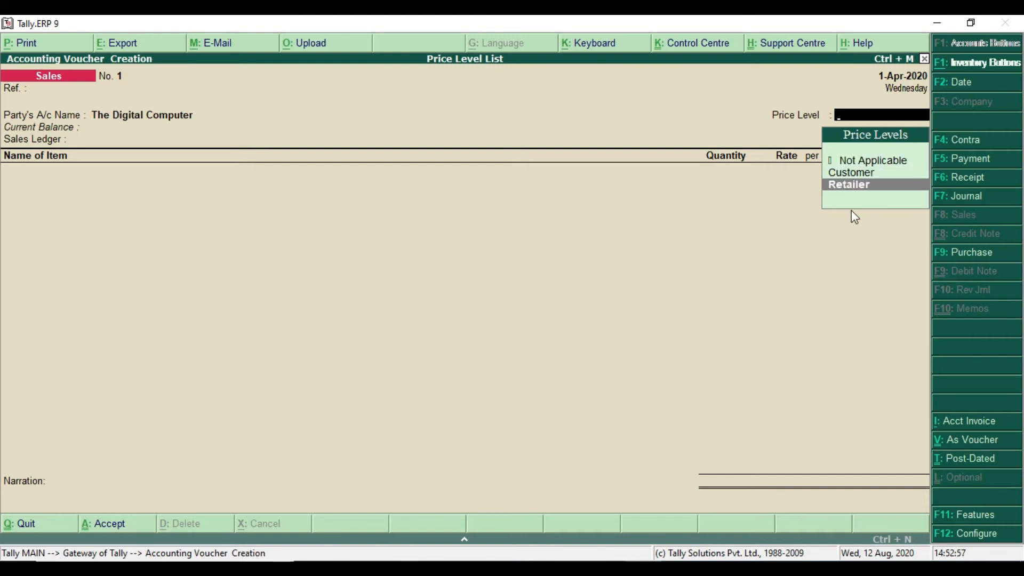
key("Return")
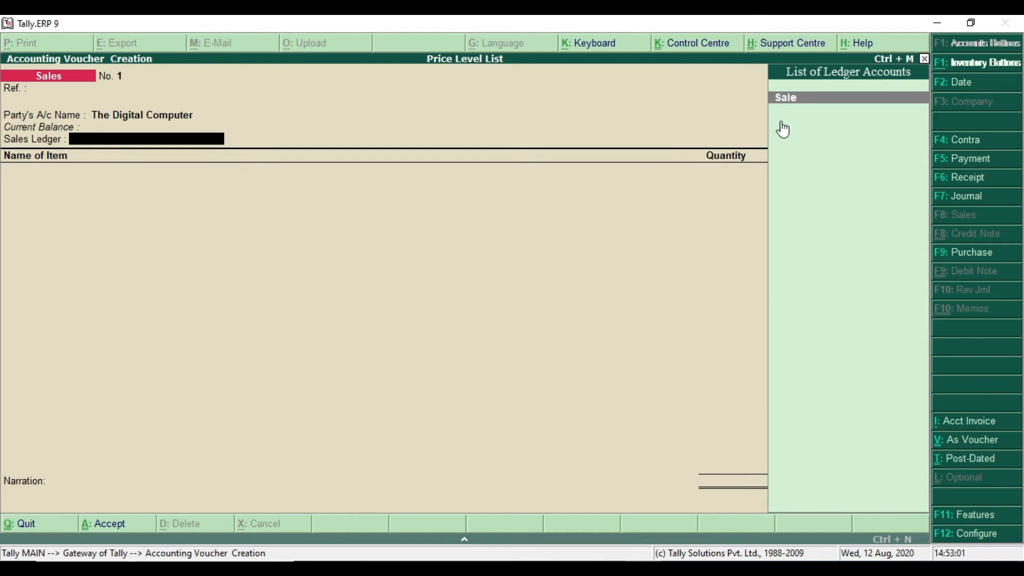
key("Return")
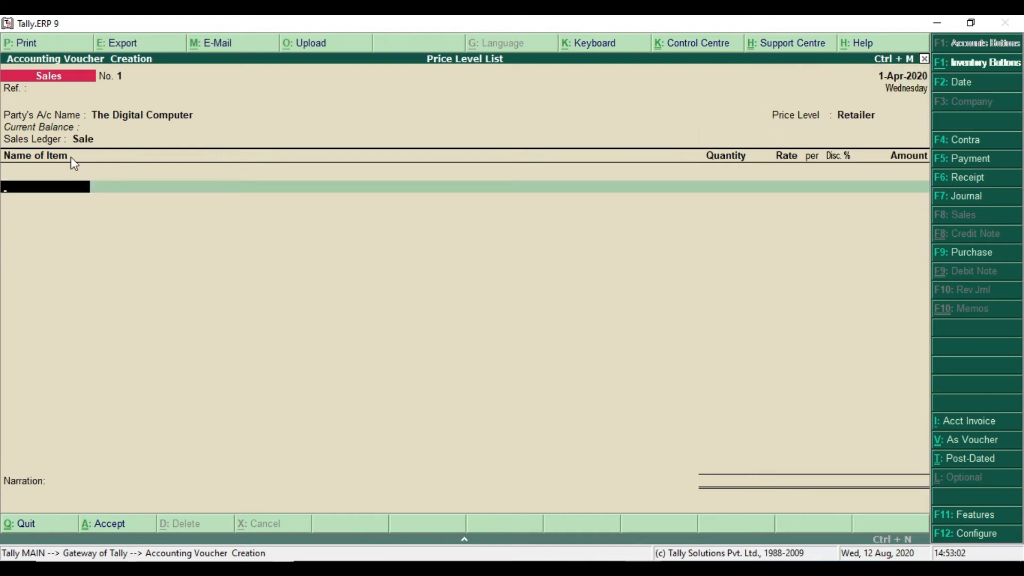
Add LG Smart TV as the sales voucher's first item
key("space")
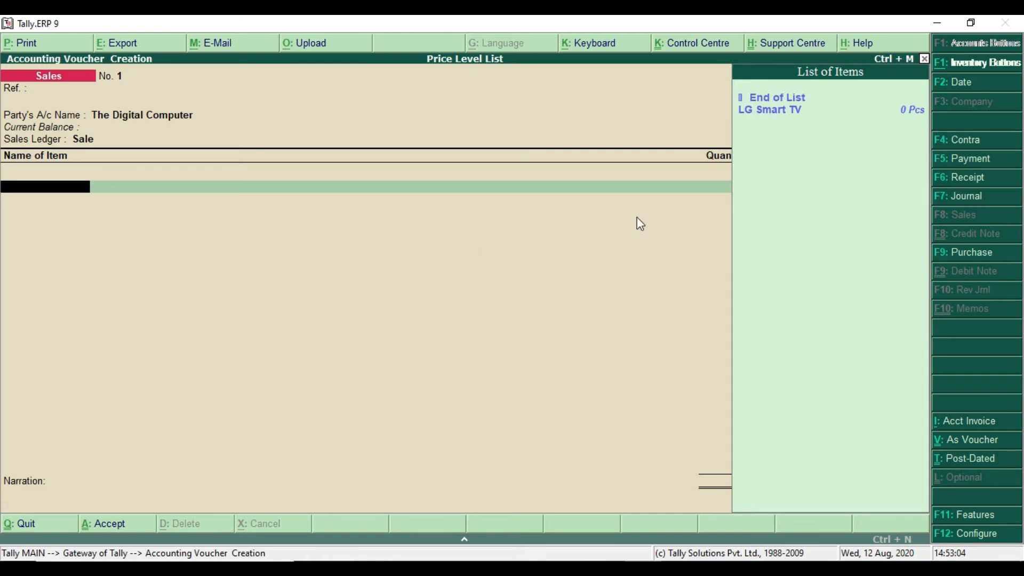
left_click(792, 110)
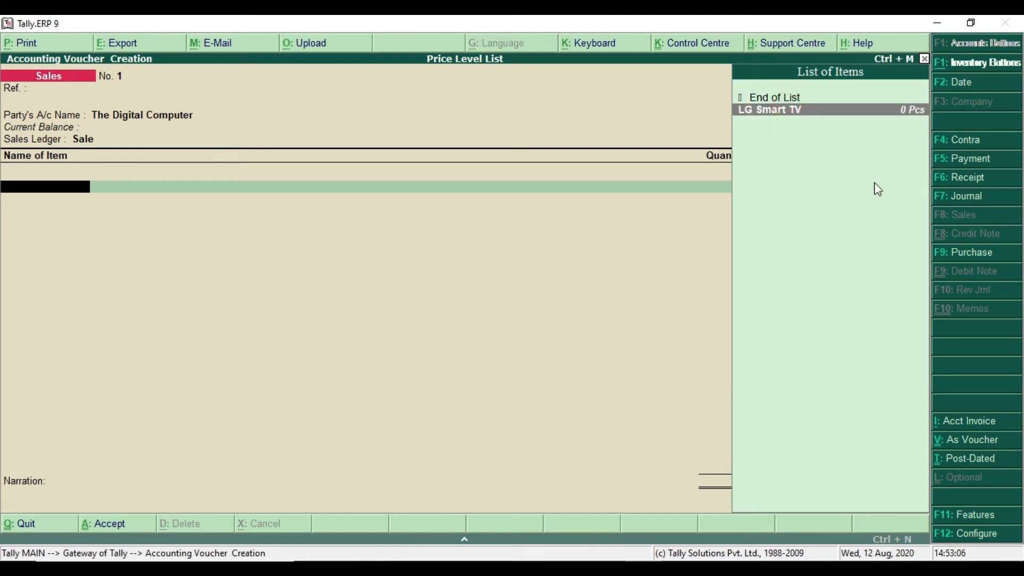
key("Return")
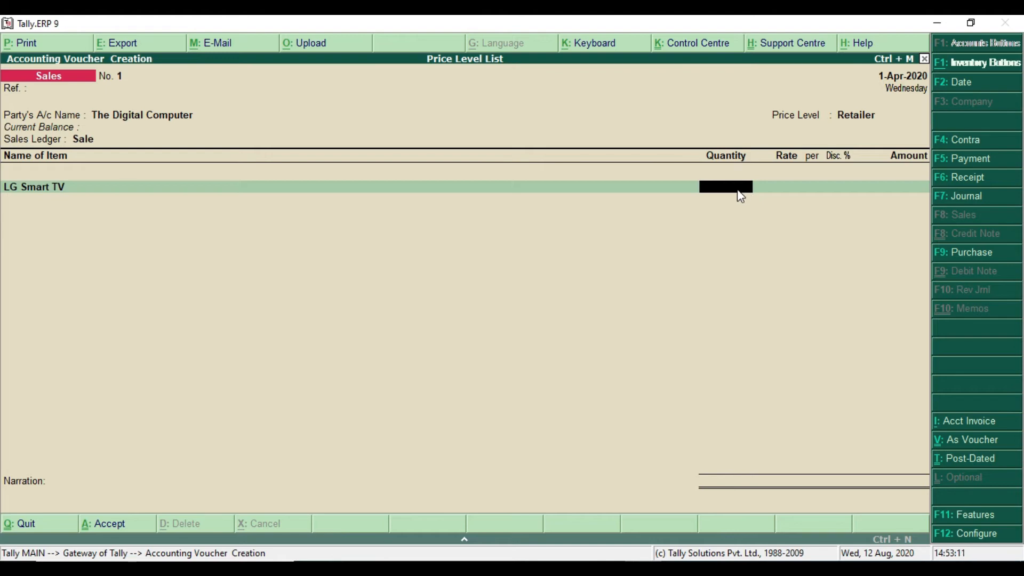
Check the 1-Apr-2020 quantity and discount slab in the Price list PDF, then enter 20 Pcs of LG Smart TV and accept the filled-in amount
key("alt+Tab")
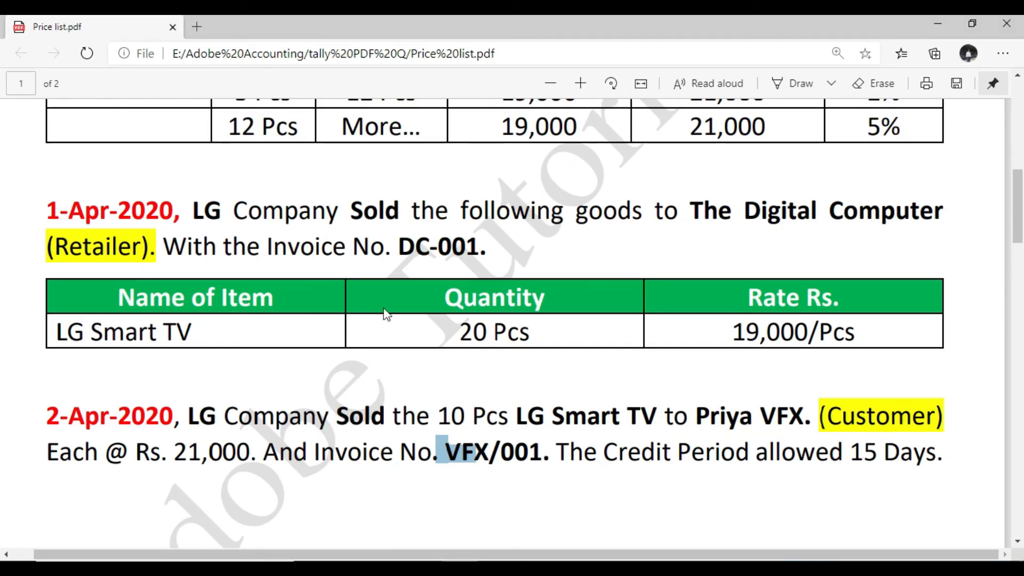
left_click_drag(455, 338, 507, 338)
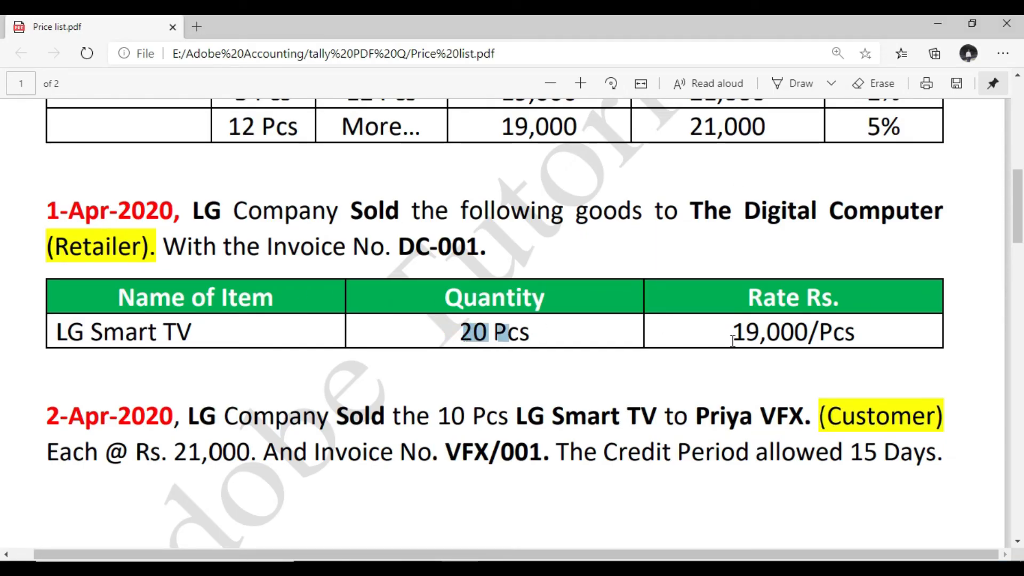
scroll(513, 235, "up", 3)
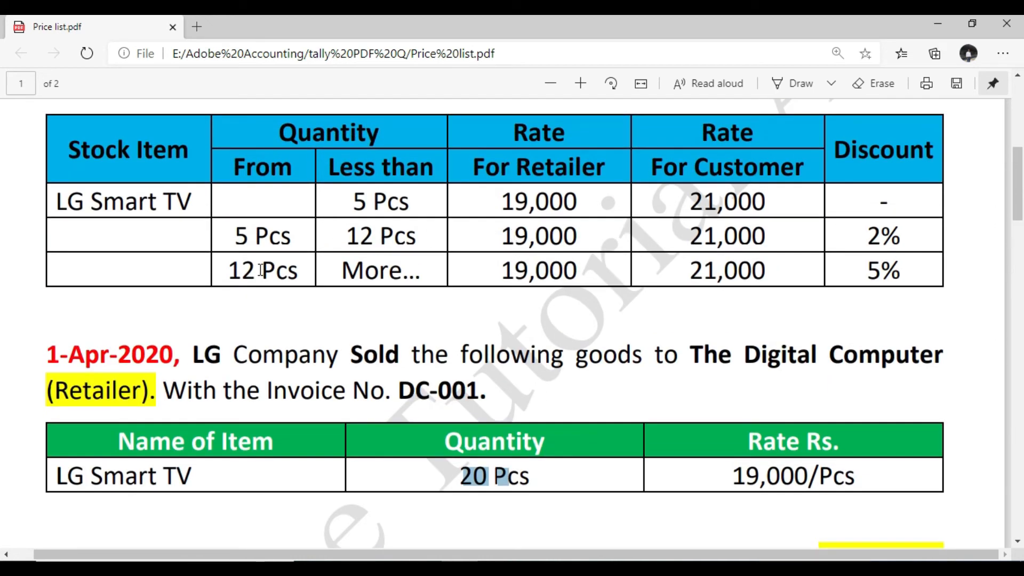
left_click_drag(229, 270, 280, 271)
left_click_drag(504, 272, 589, 274)
left_click_drag(867, 272, 899, 272)
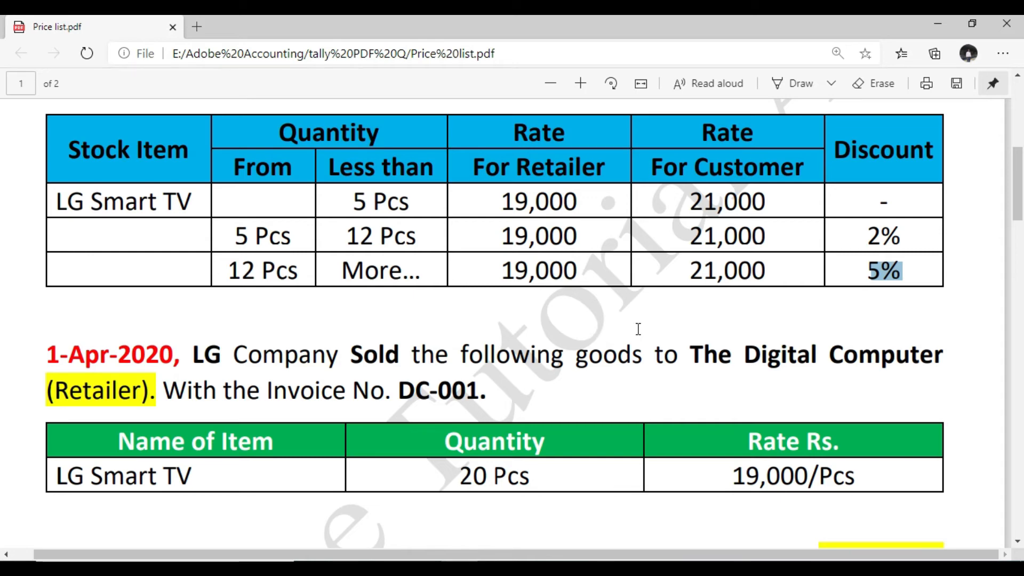
key("alt+Tab")
type("20")
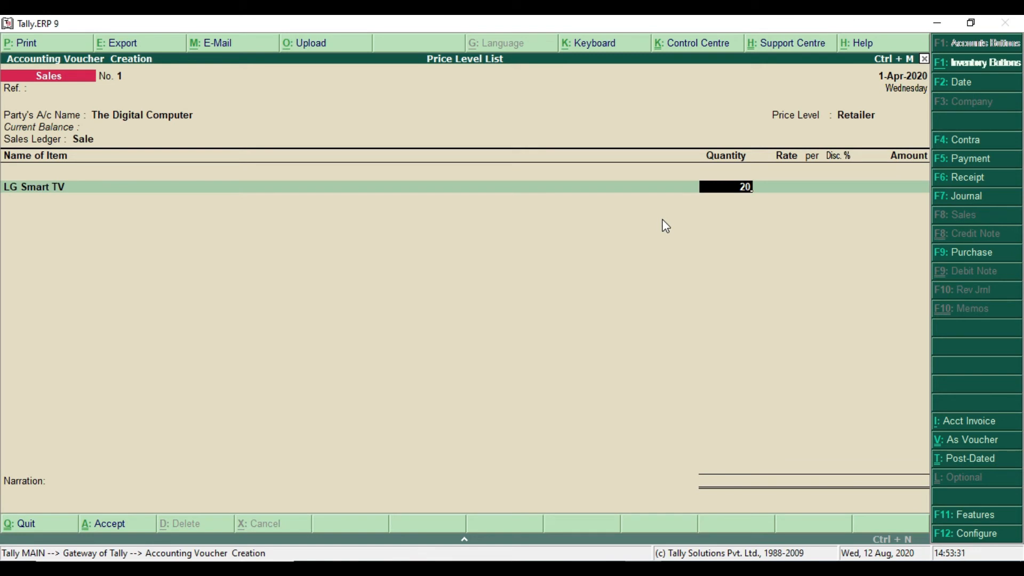
key("Return")
key("Return")
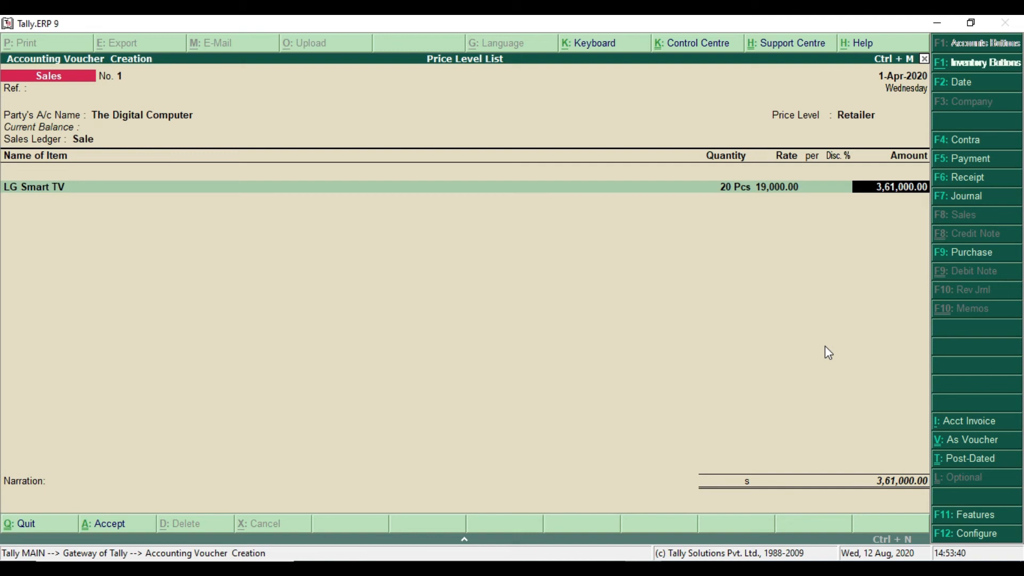
key("Return")
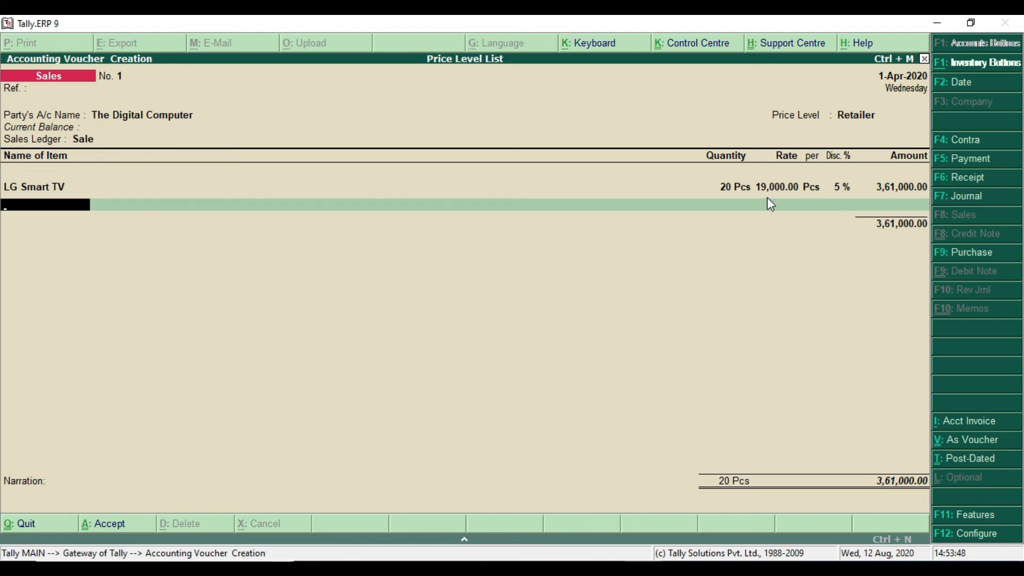
Change the LG Smart TV quantity to 10 Pcs to test the price level's discount slab
key("alt+Tab")
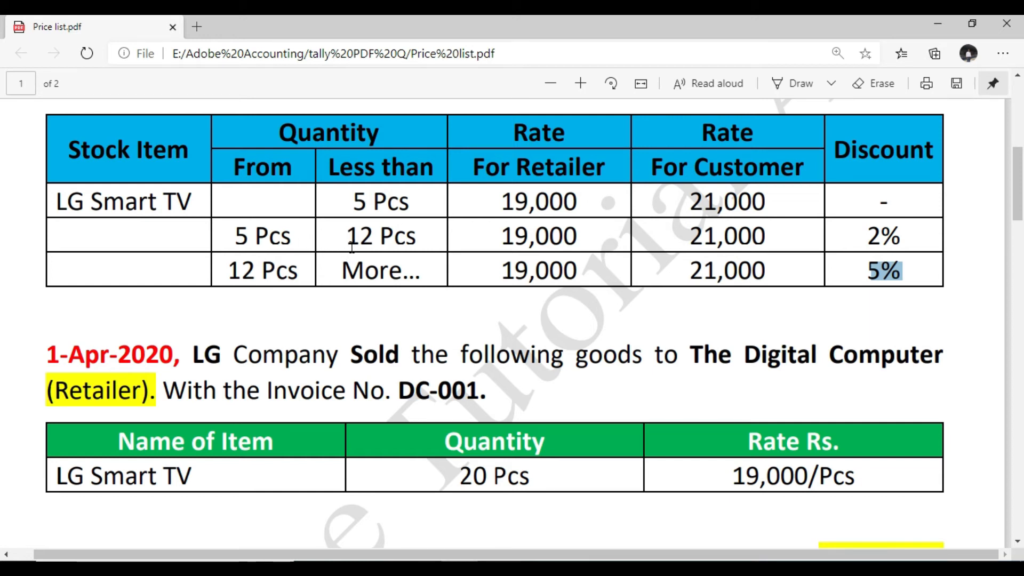
key("alt+Tab")
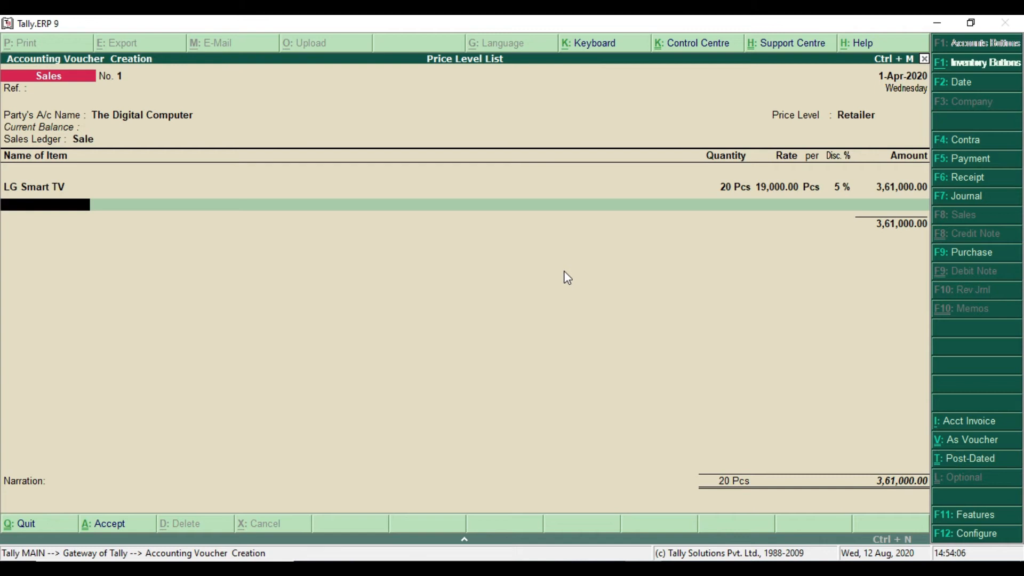
key("BackSpace")
key("BackSpace")
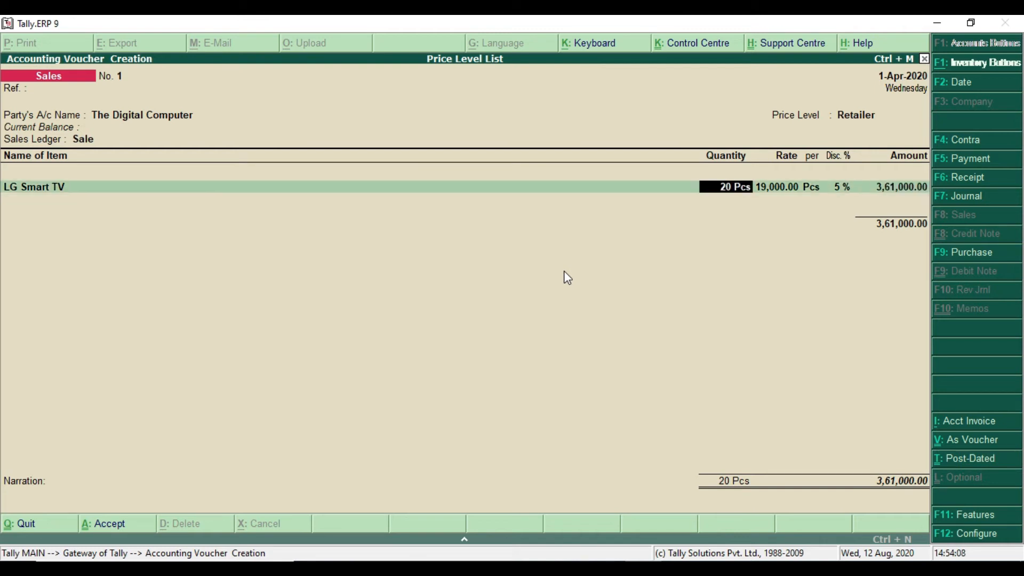
type("10")
key("Return")
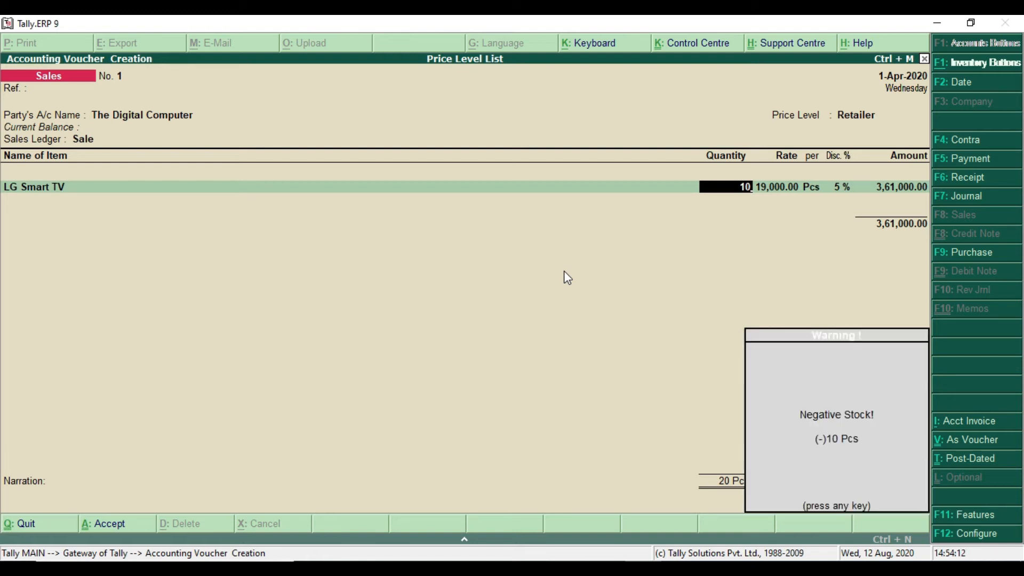
key("Return")
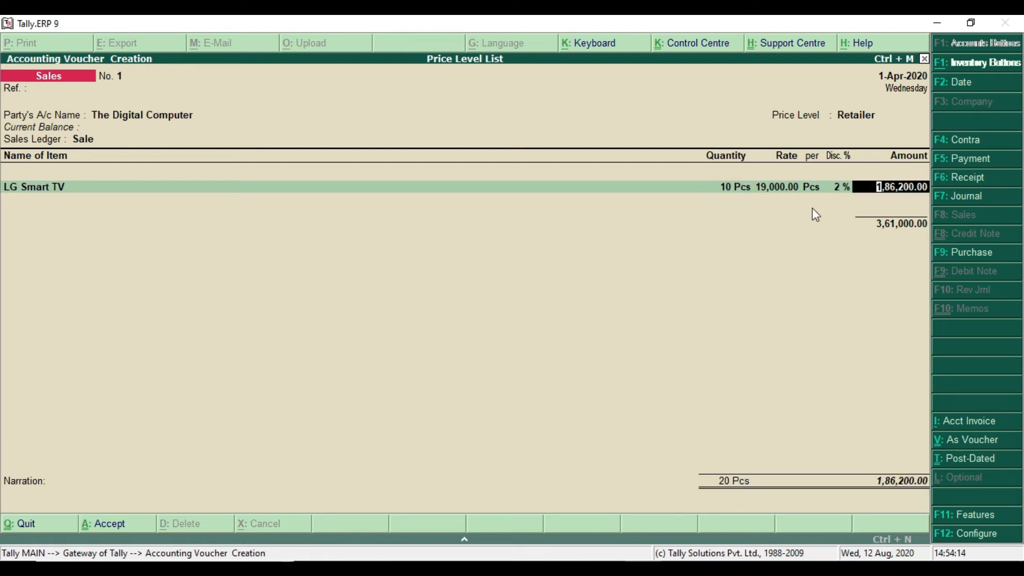
key("Return")
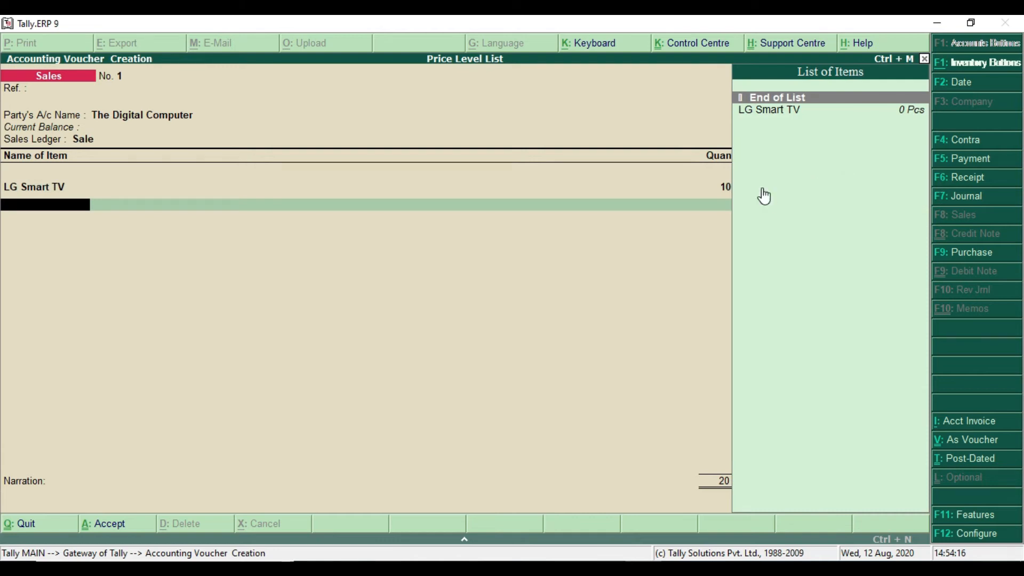
key("BackSpace")
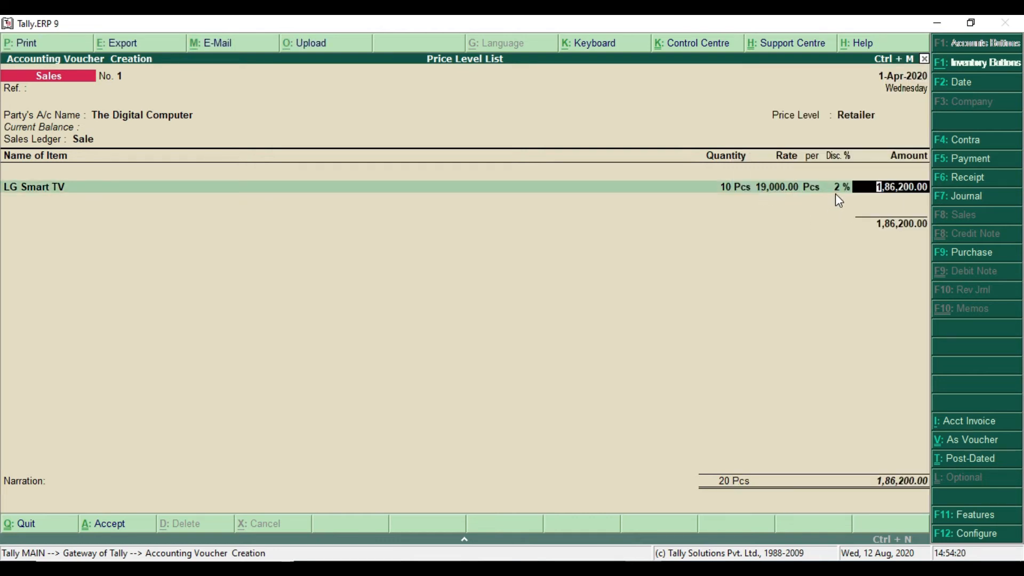
Compare the trial line's discount with the 5 to 12 Pcs row of the Price list PDF's rate table
key("alt+Tab")
left_click_drag(235, 234, 400, 237)
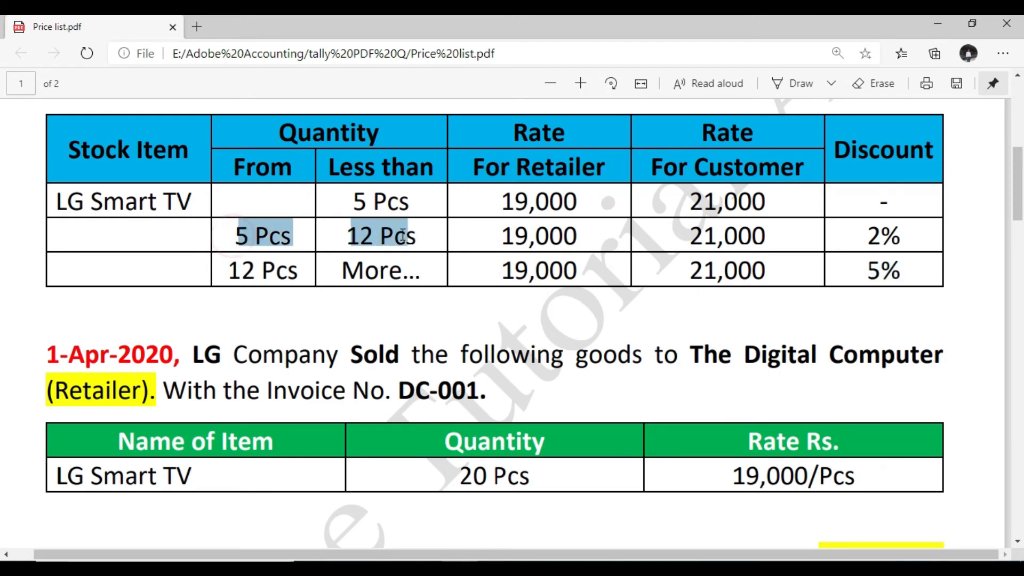
left_click(400, 237)
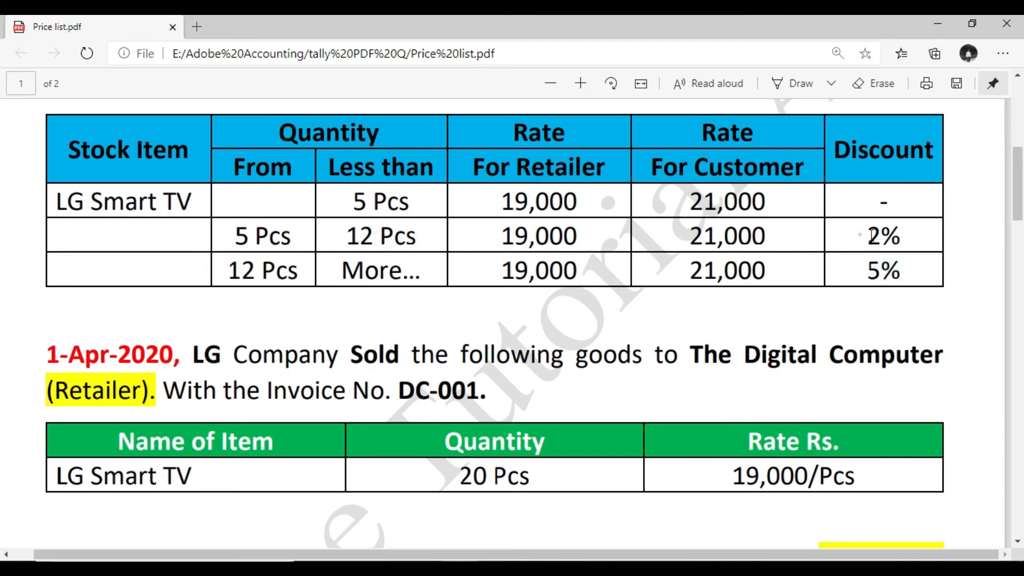
left_click_drag(868, 235, 911, 238)
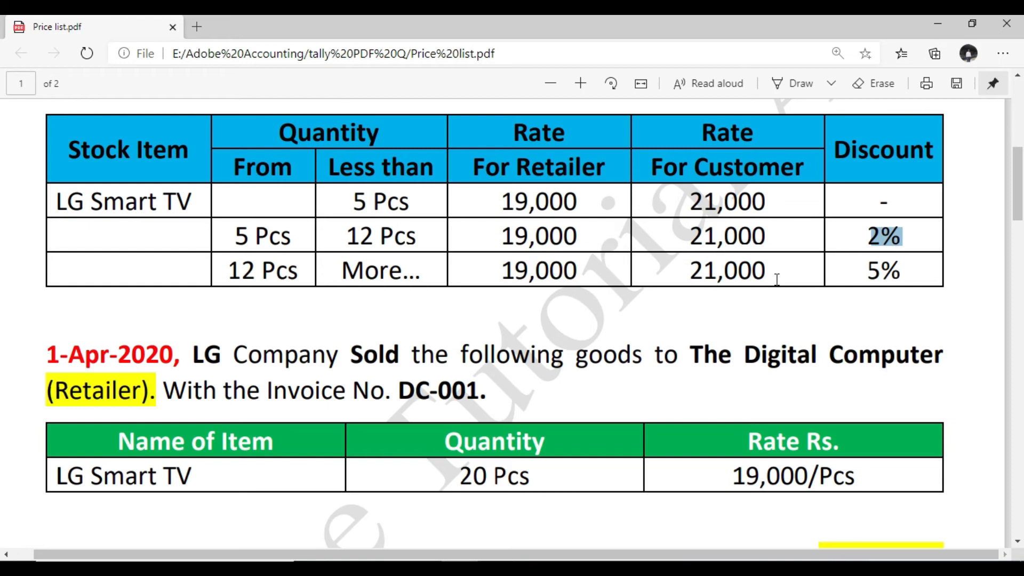
key("alt+Tab")
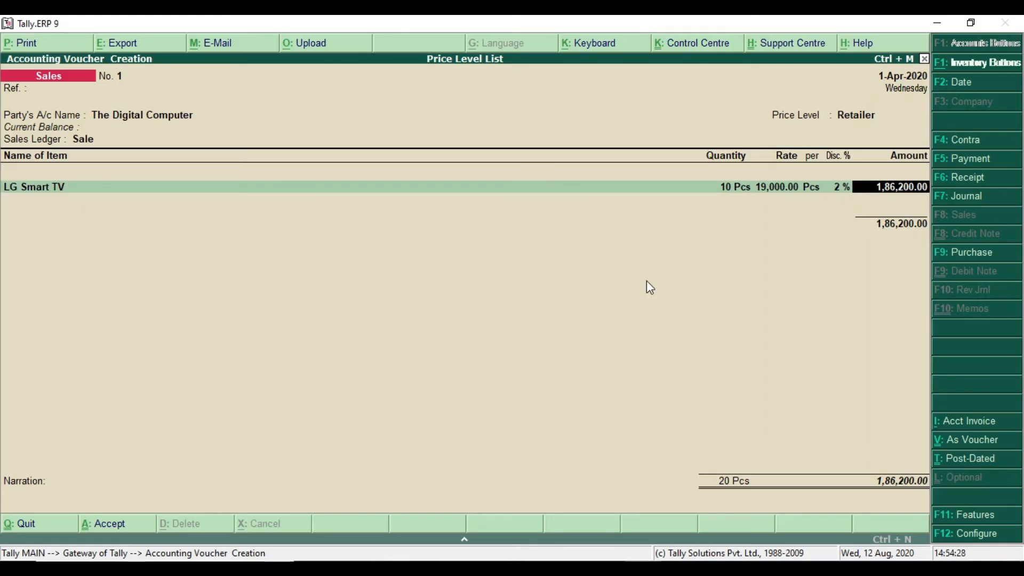
Set the LG Smart TV quantity to 20 Pcs and end the item list to reach the party's bill-wise details
key("BackSpace")
type("20")
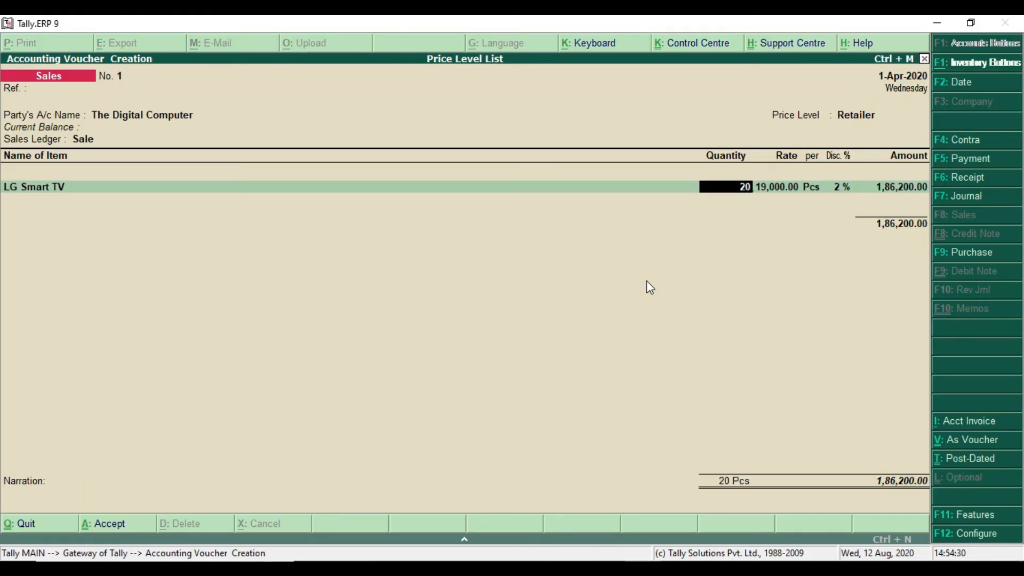
key("Return")
key("Return")
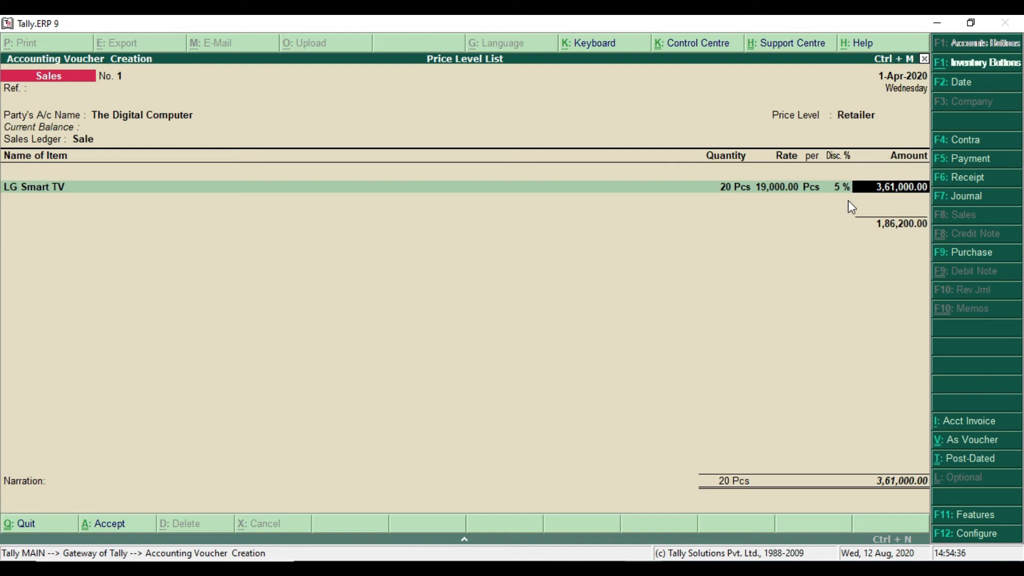
key("Return")
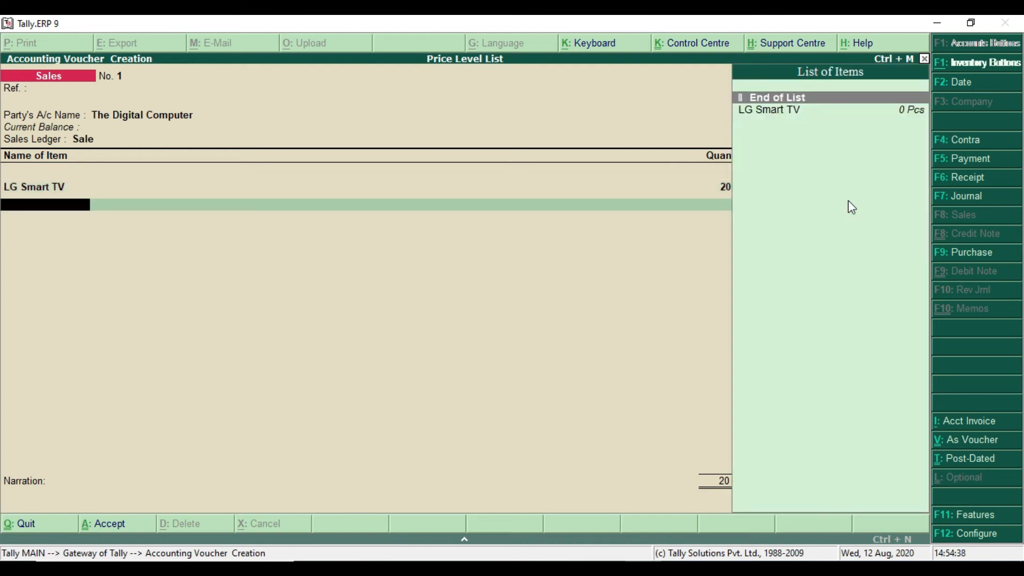
key("Return")
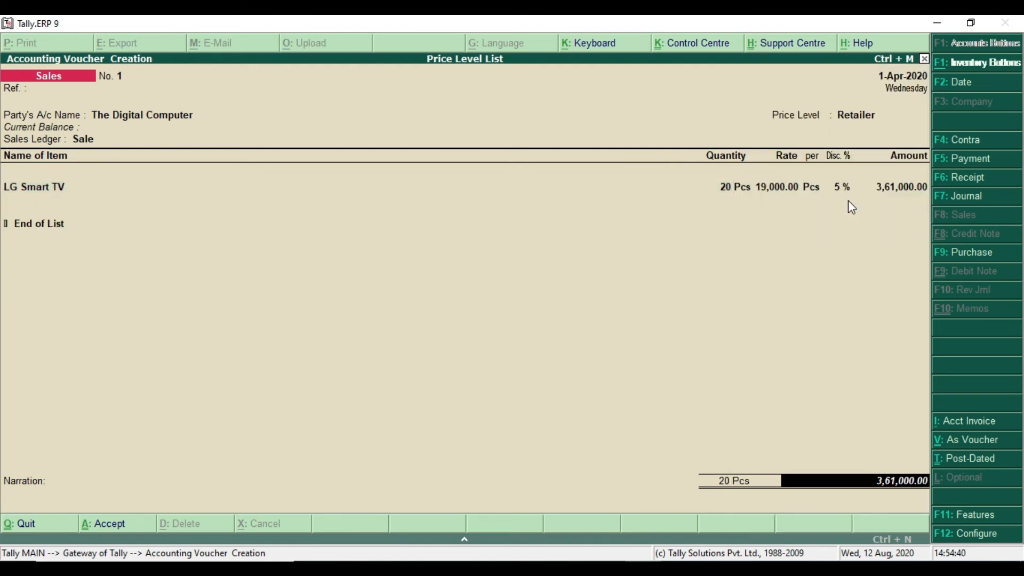
key("Return")
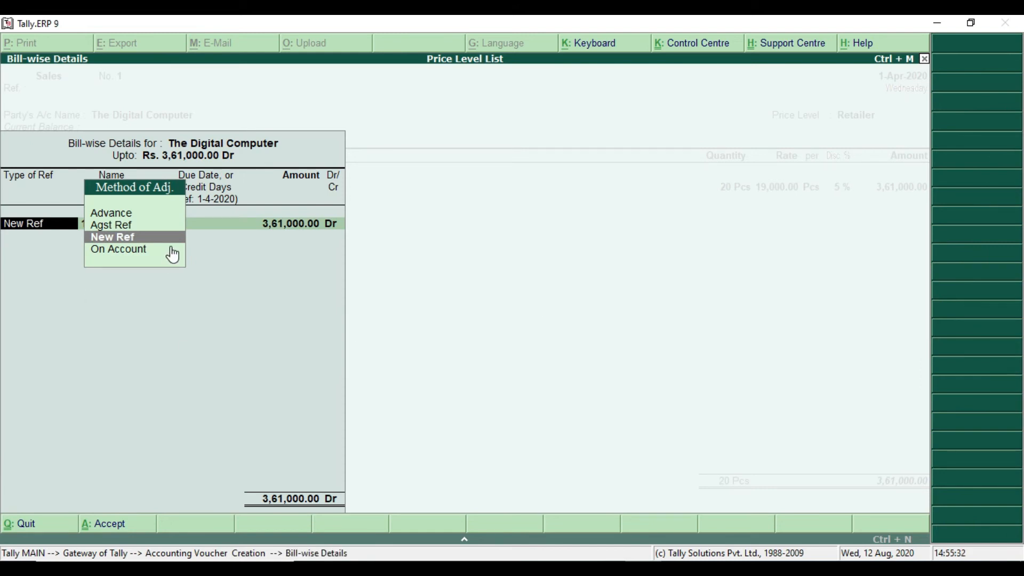
Look up the 1-Apr-2020 invoice number in the Price list PDF and enter it as New Ref DC-001 in the bill-wise details
key("alt+Tab")
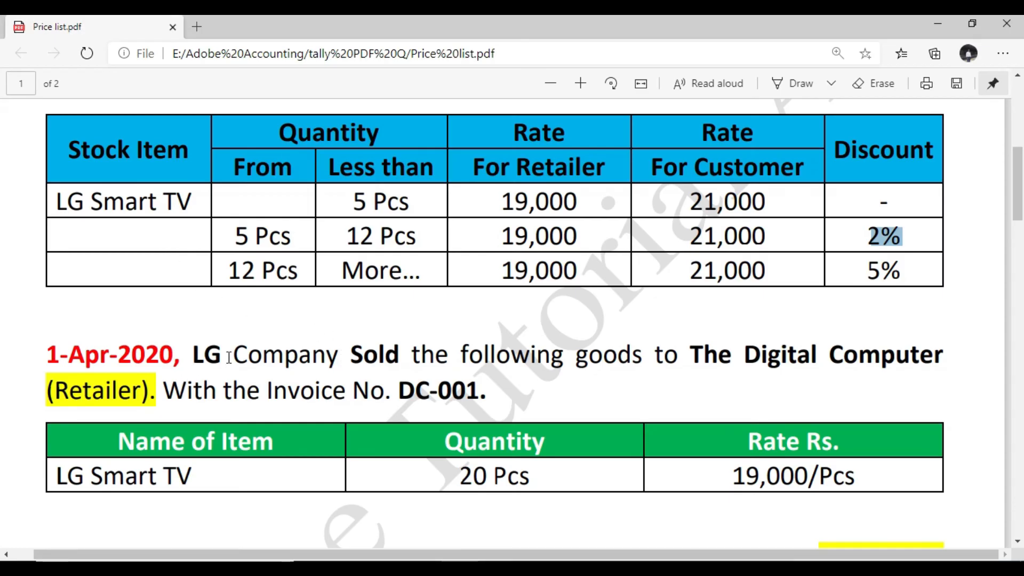
left_click_drag(163, 390, 464, 392)
left_click_drag(400, 392, 481, 392)
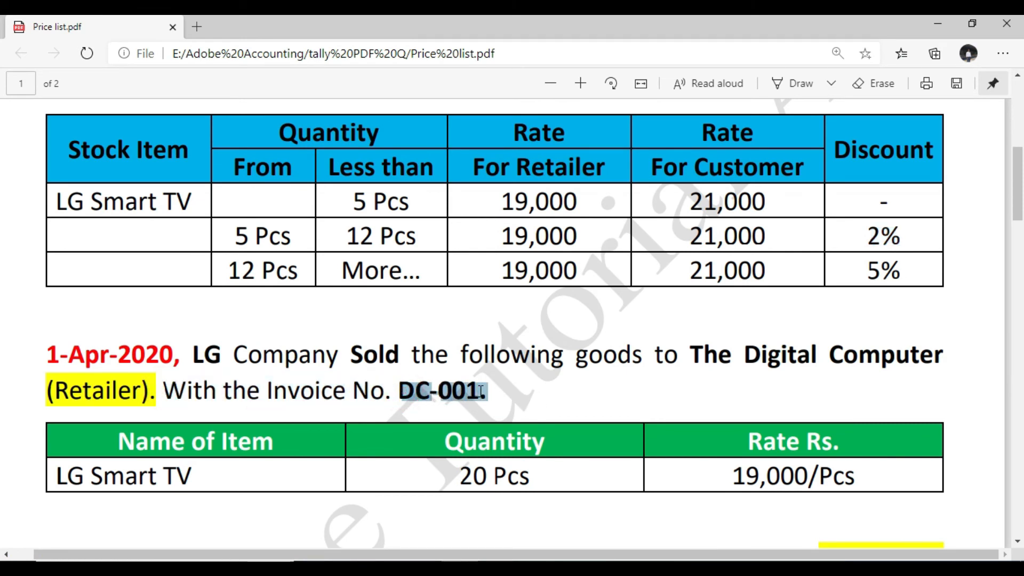
key("alt+Tab")
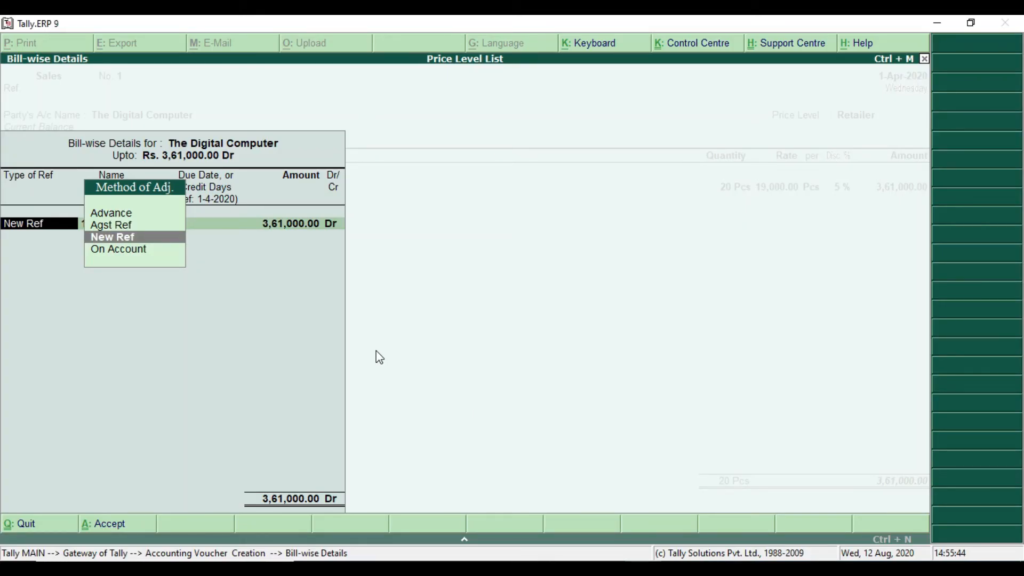
key("Return")
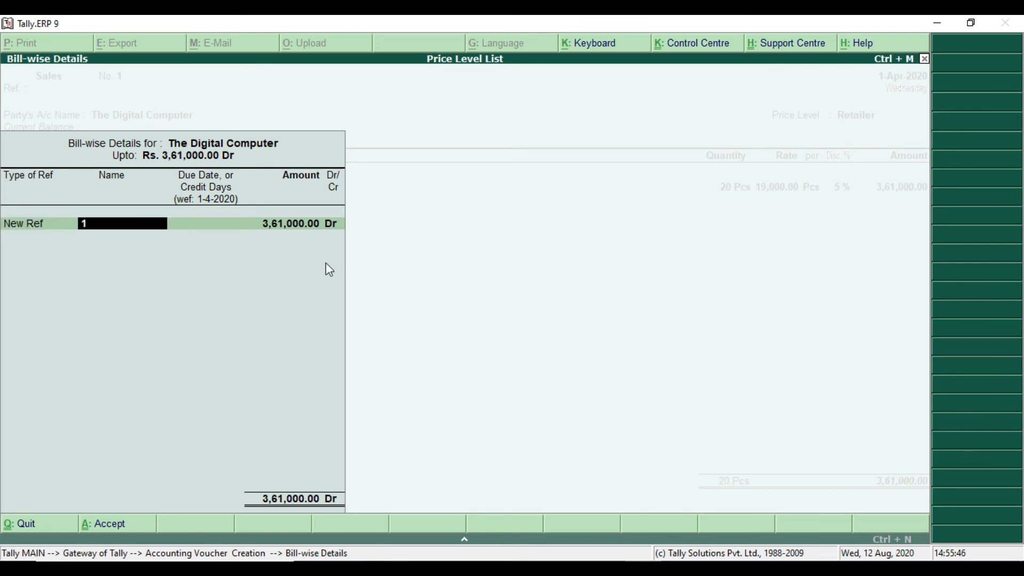
type("DC-0")
key("Return")
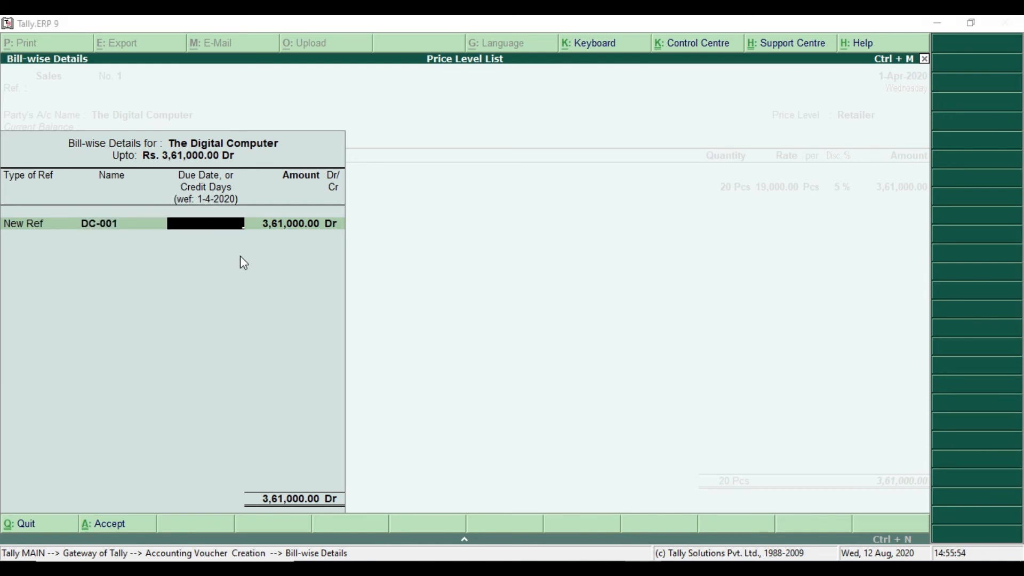
Check the PDF for credit terms, then accept the bill-wise details with blank credit days and leave the narration empty
key("alt+Tab")
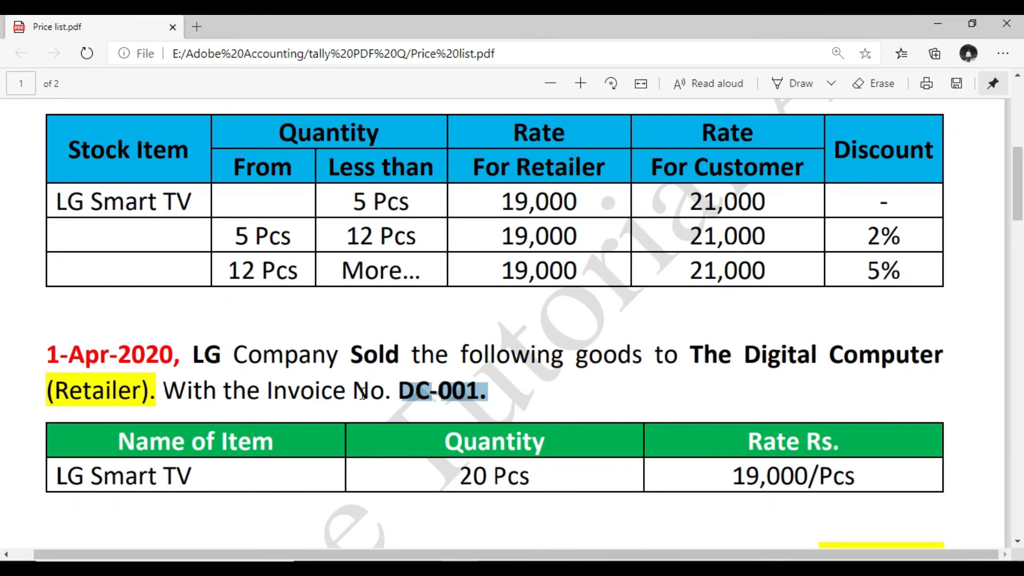
left_click_drag(270, 391, 495, 391)
key("alt+Tab")
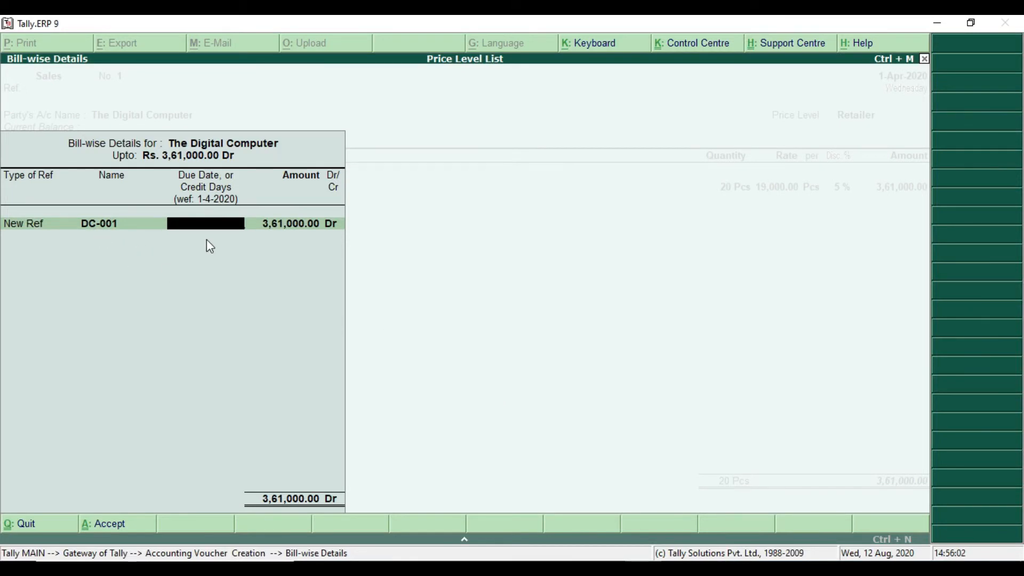
key("Return")
key("Return")
key("Return")
key("Return")
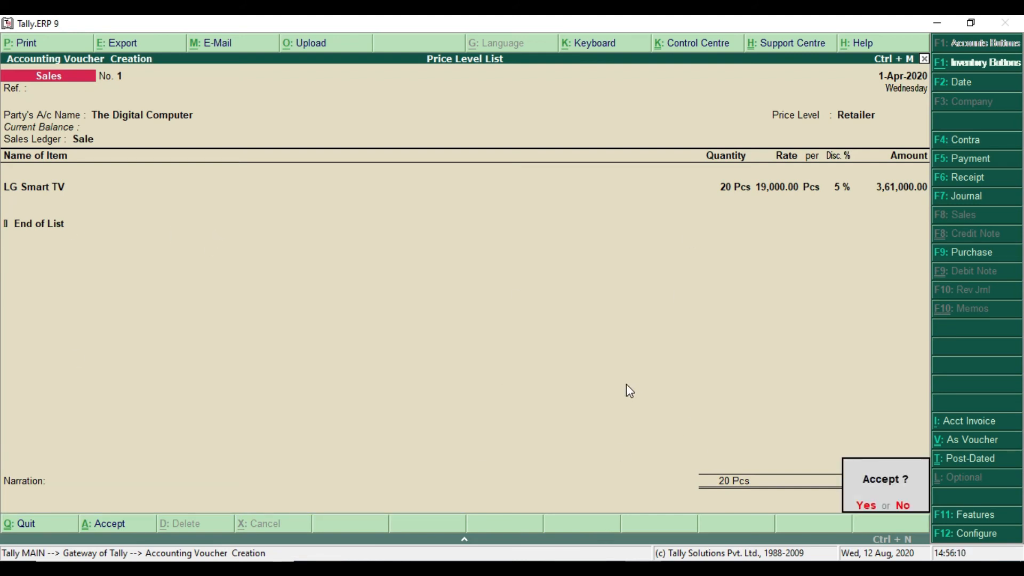
Save the sales voucher for The Digital Computer and return to the Gateway of Tally
key("Return")
key("Escape")
key("Return")
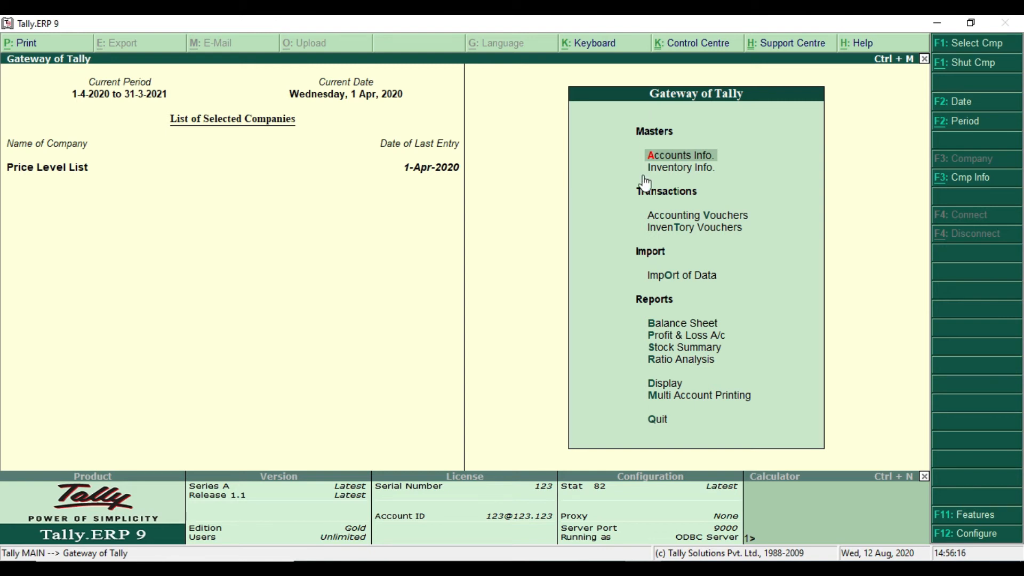
Switch to the Price list PDF and review the LG Smart TV sale item and the Retailer and Customer rates in the price table
key("alt+Tab")
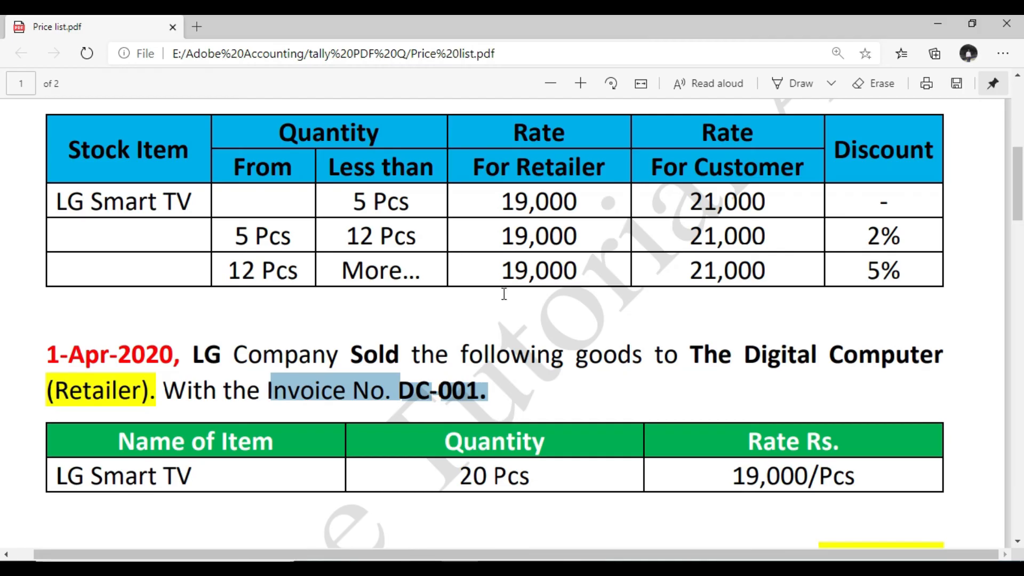
scroll(565, 259, "down", 5)
scroll(565, 259, "up", 1)
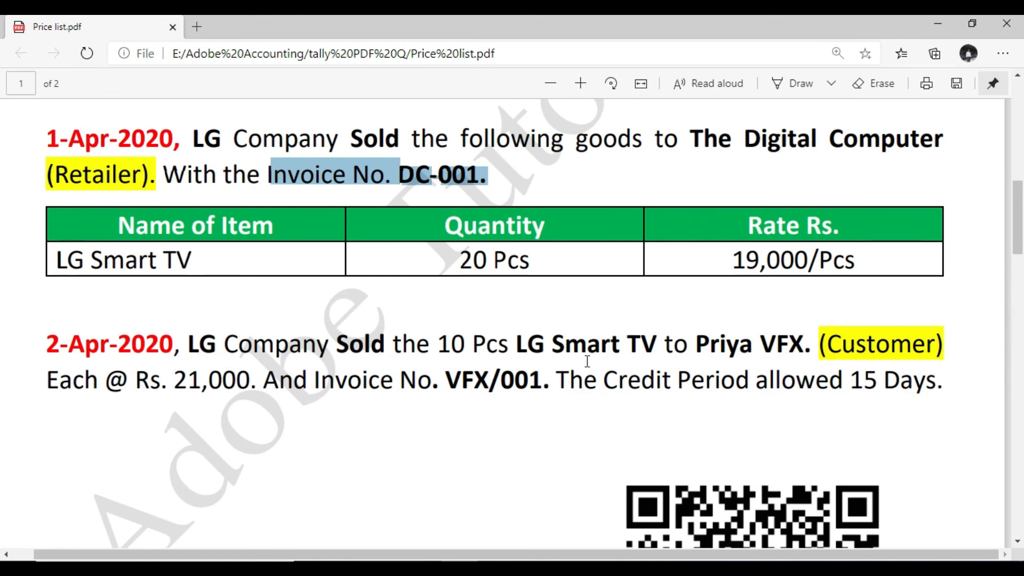
left_click_drag(65, 260, 163, 265)
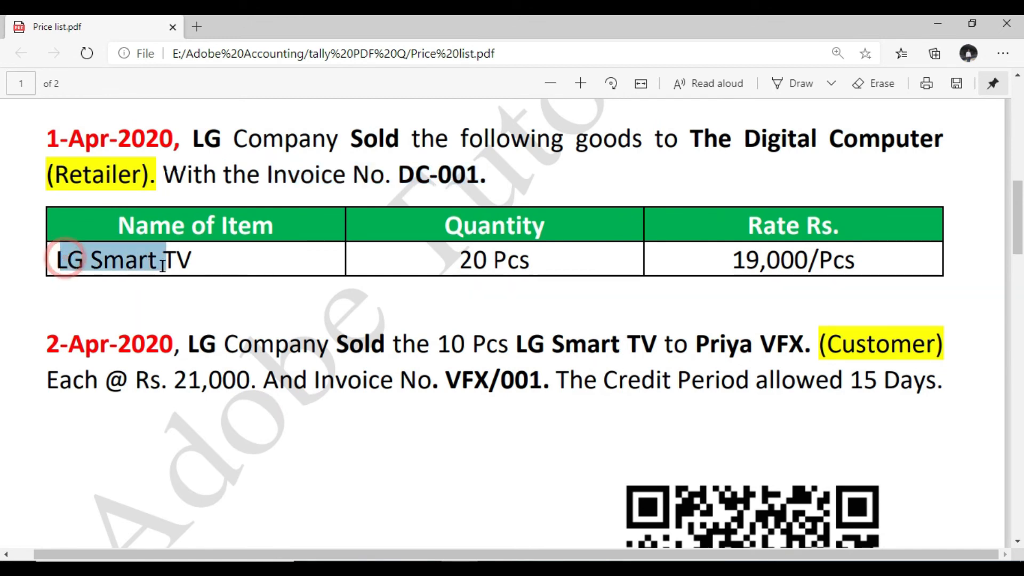
scroll(322, 292, "up", 4)
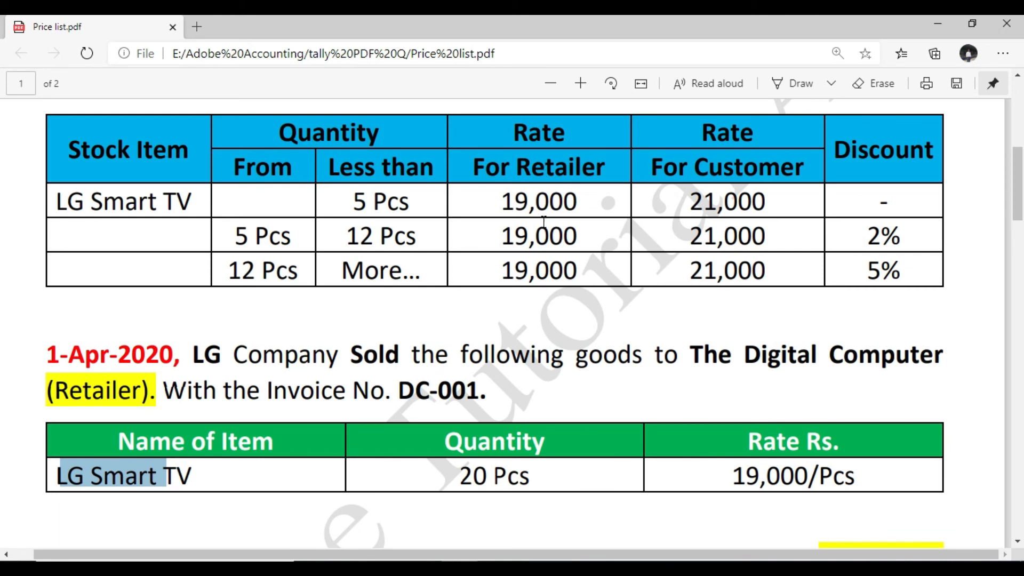
left_click_drag(530, 204, 575, 238)
left_click_drag(707, 198, 731, 270)
left_click(732, 271)
scroll(697, 315, "down", 1)
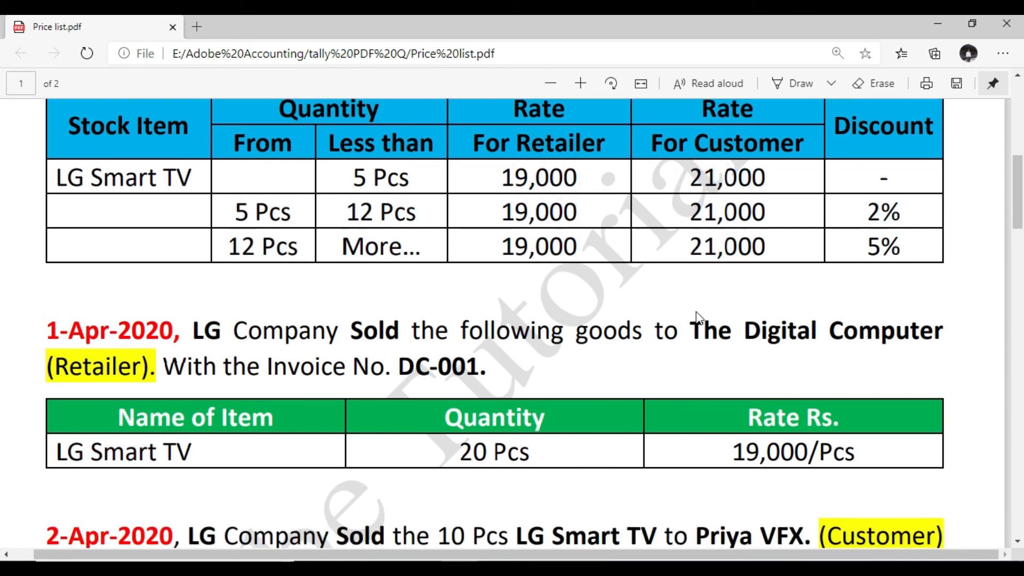
Read the 2-Apr-2020 customer sale in the PDF and check it against the Retailer and Customer price levels listed
scroll(697, 317, "down", 4)
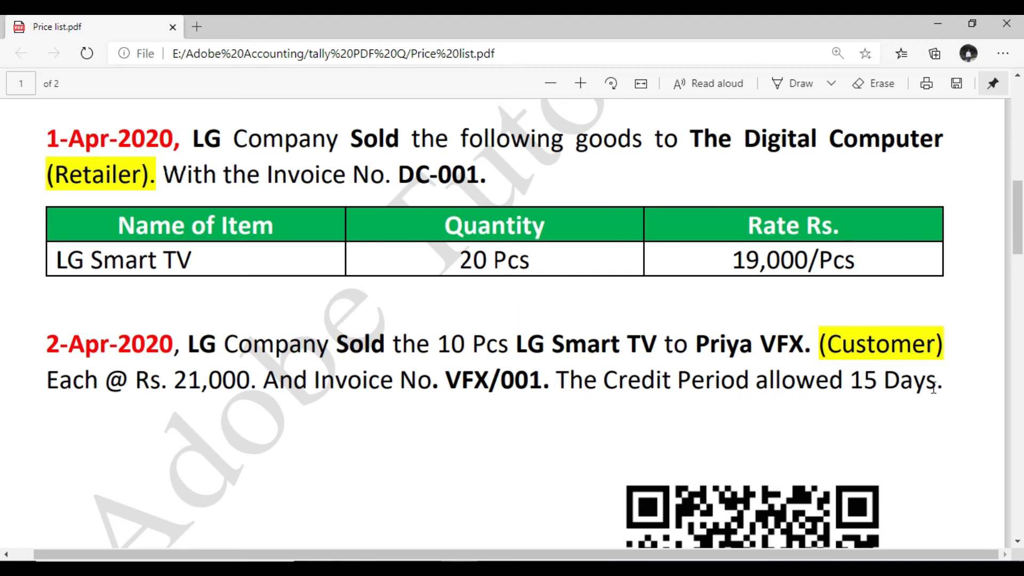
left_click_drag(824, 346, 951, 341)
left_click_drag(698, 346, 911, 347)
left_click(912, 347)
scroll(897, 347, "up", 8)
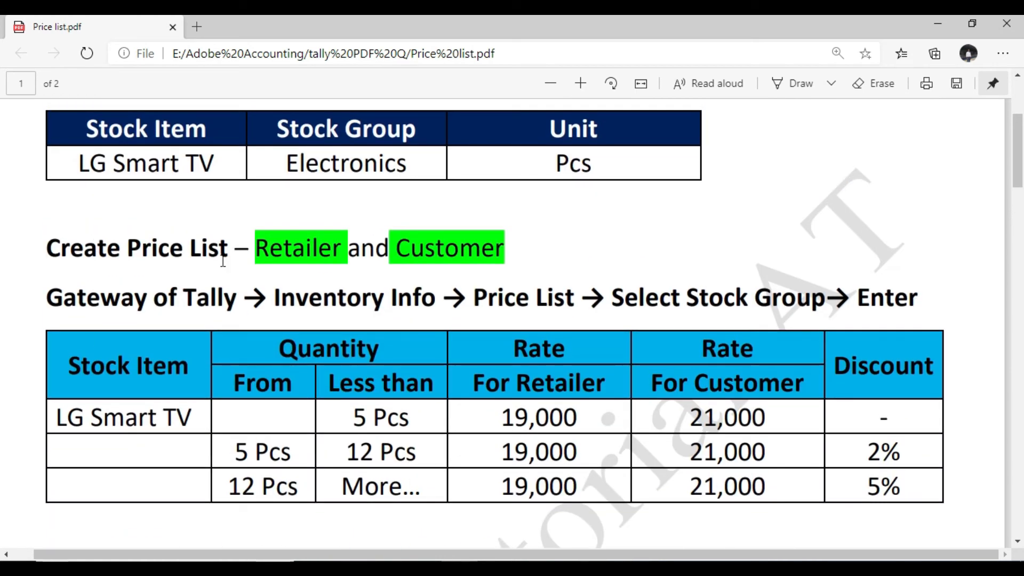
left_click(250, 248)
left_click_drag(301, 249, 322, 249)
left_click_drag(397, 253, 505, 252)
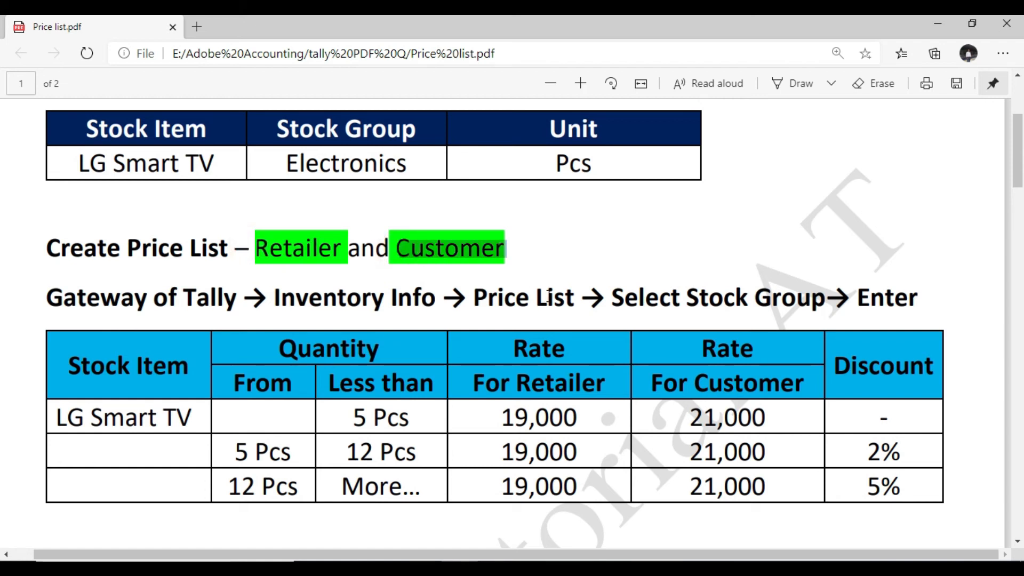
Return to Tally.ERP 9 and open the inventory price list for the Electronics stock group
key("alt+Tab")
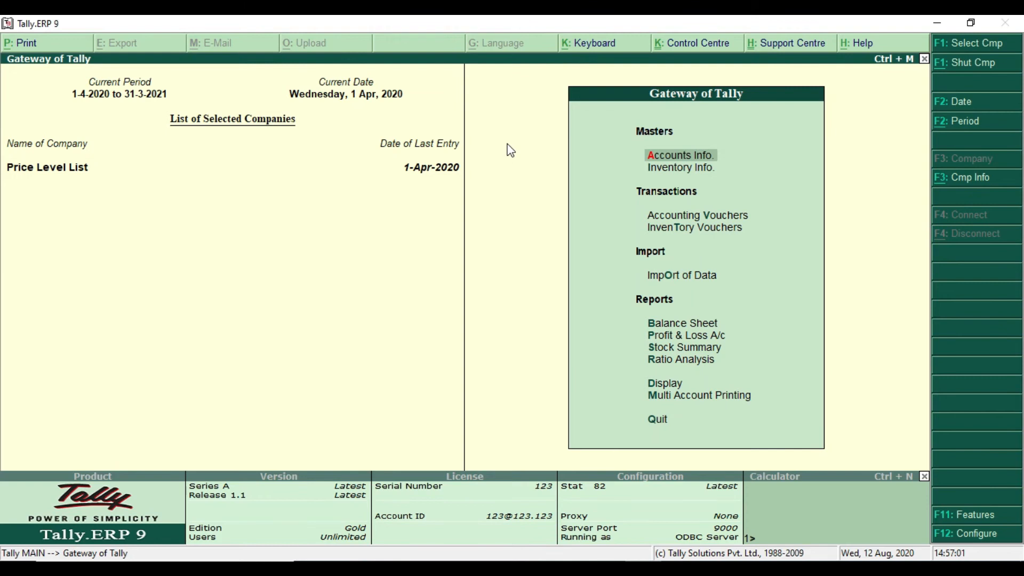
key("Down")
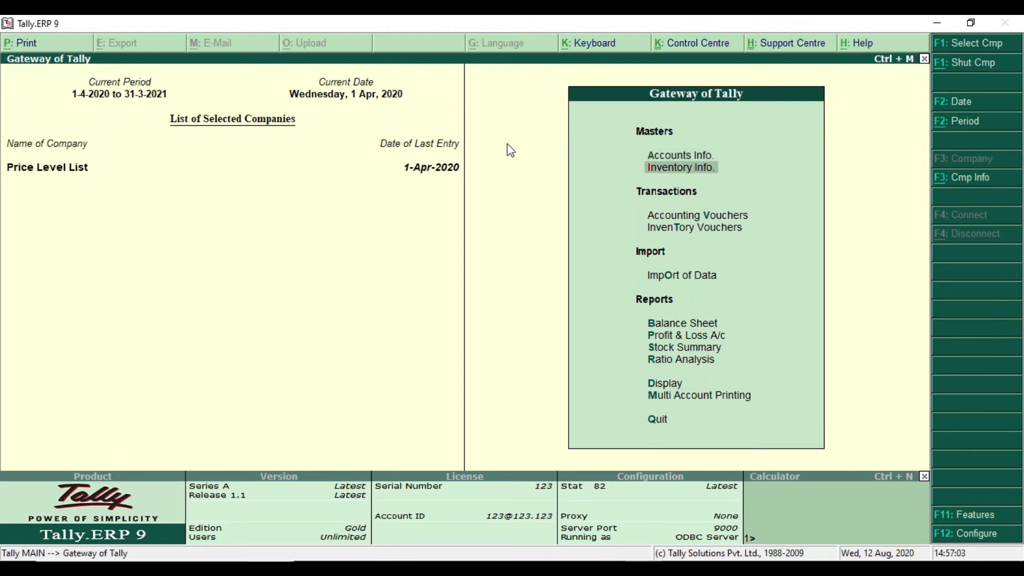
key("Return")
key("Down")
key("Down")
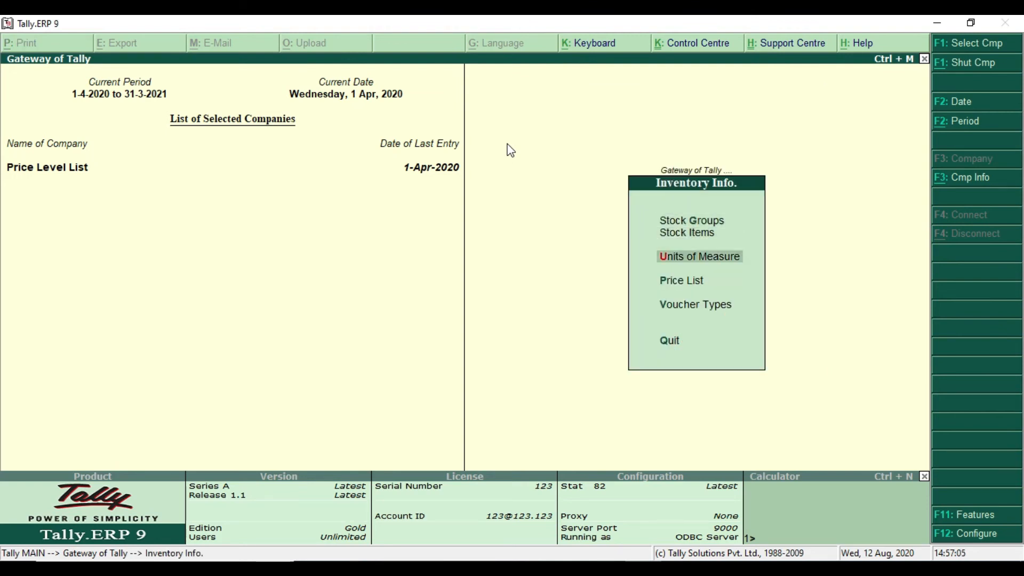
key("Down")
key("Return")
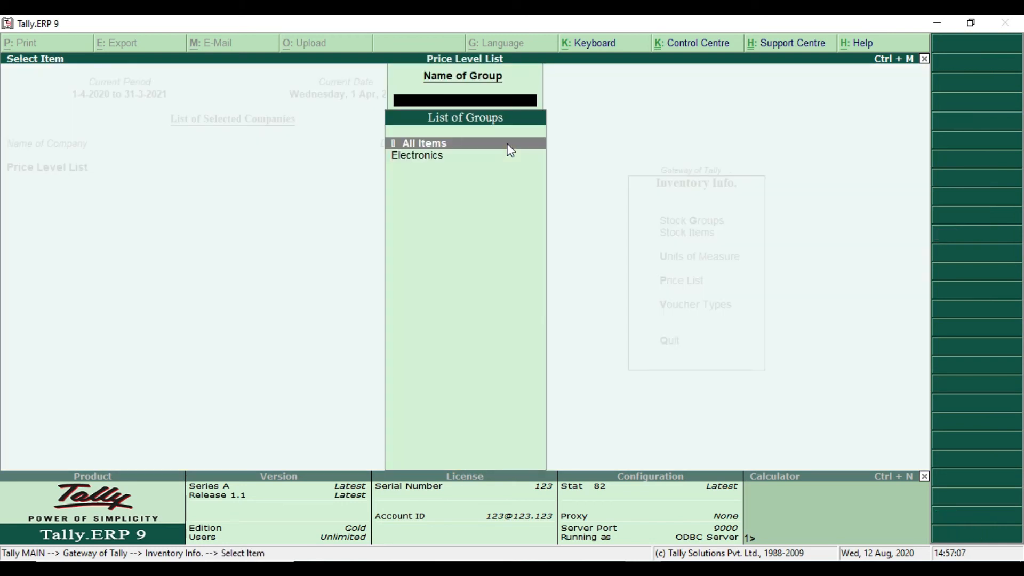
key("Down")
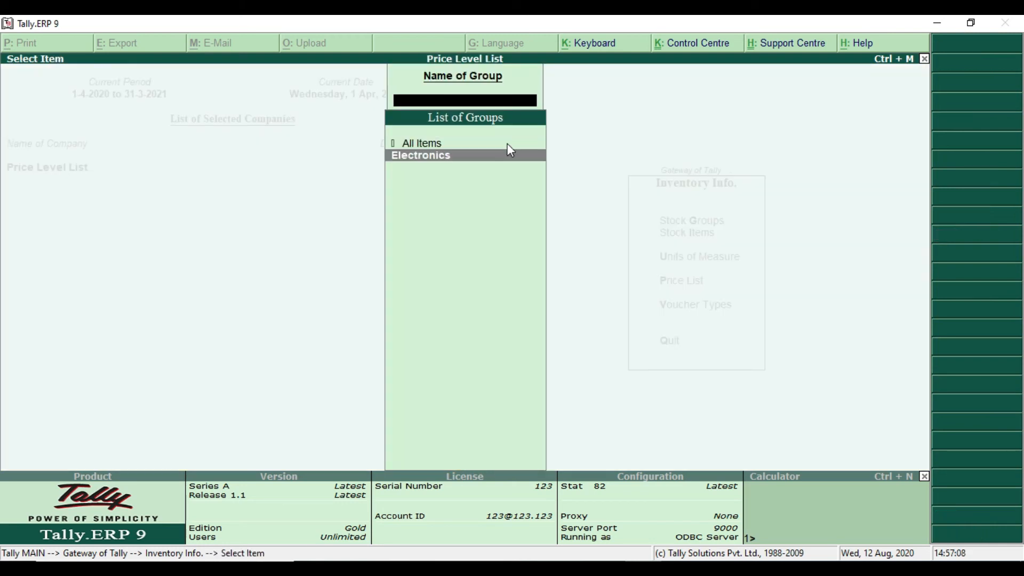
left_click(474, 155)
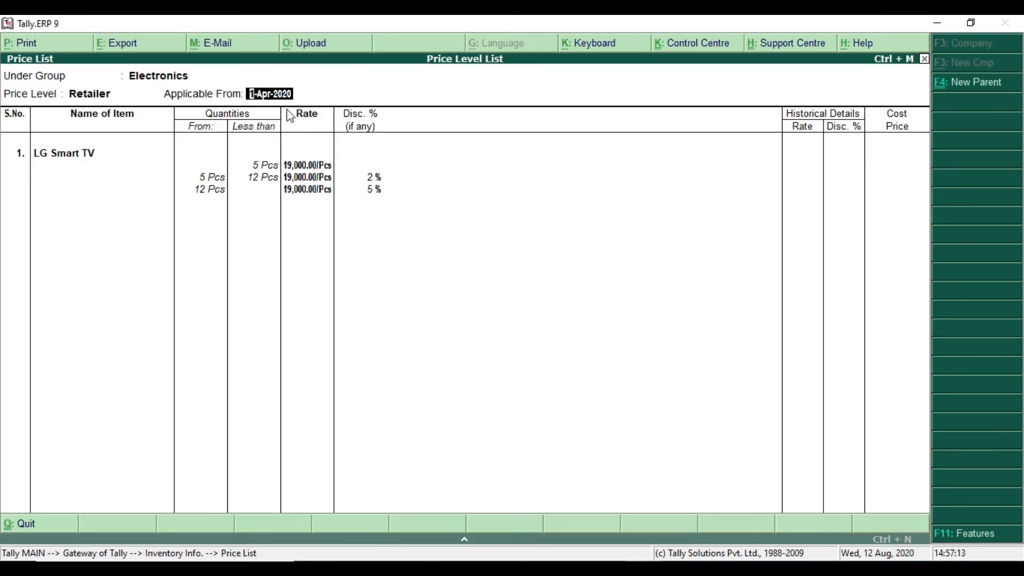
Change the price list's price level to Customer and accept 1-Apr-2020 as the applicable date
key("BackSpace")
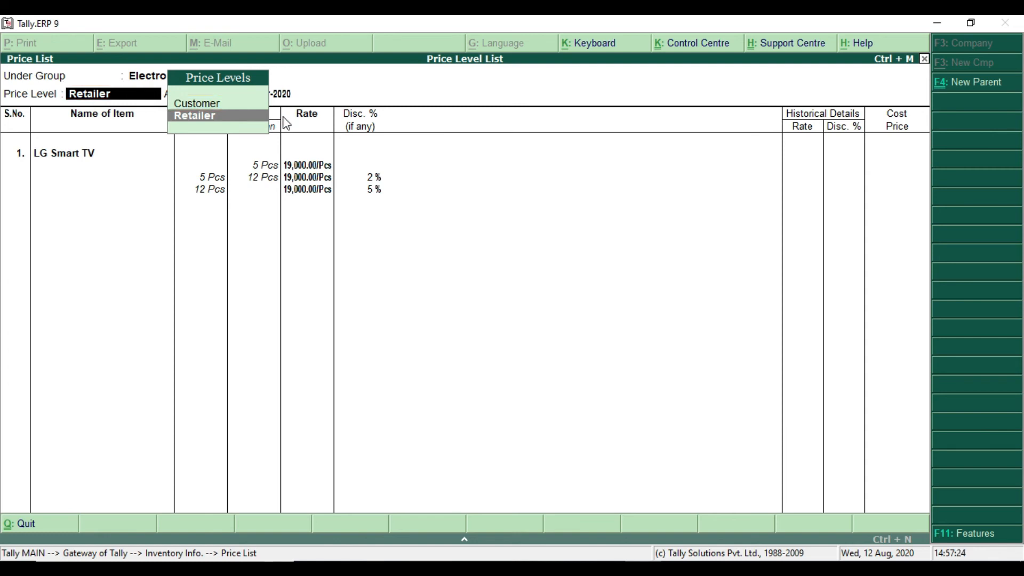
key("Up")
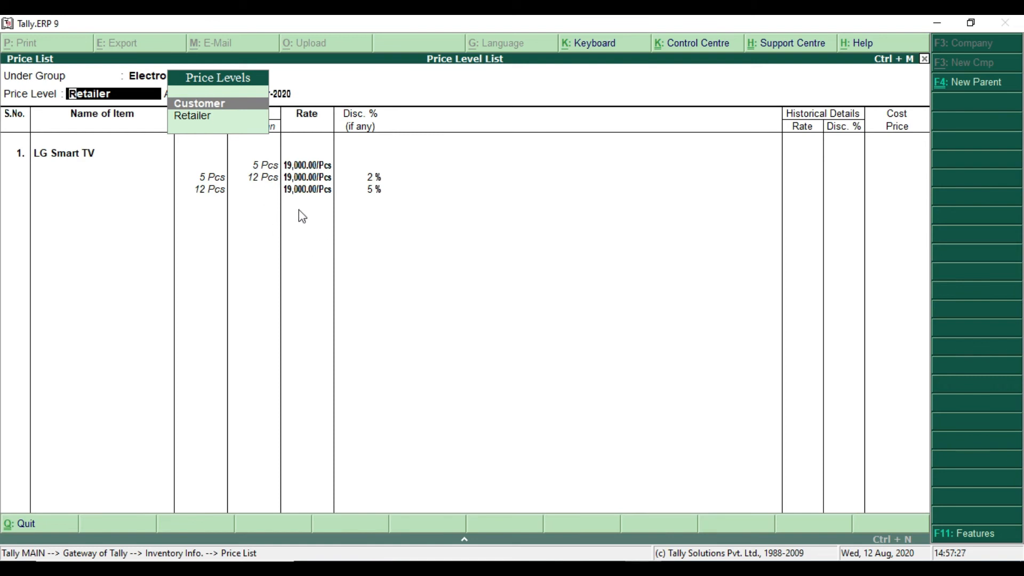
mouse_move(186, 148)
left_mouse_down()
mouse_move(366, 231)
mouse_move(424, 232)
left_mouse_up()
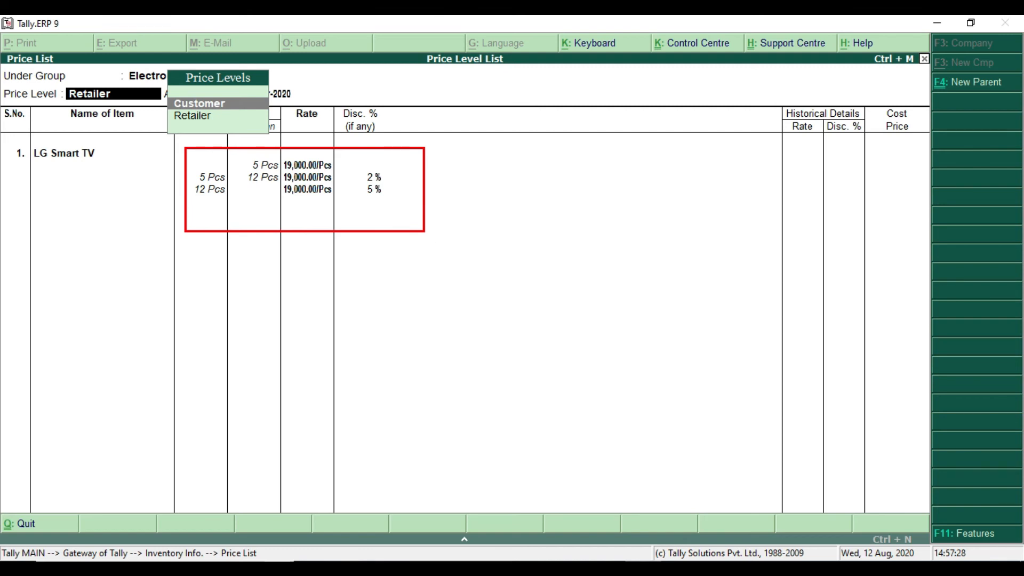
key("Return")
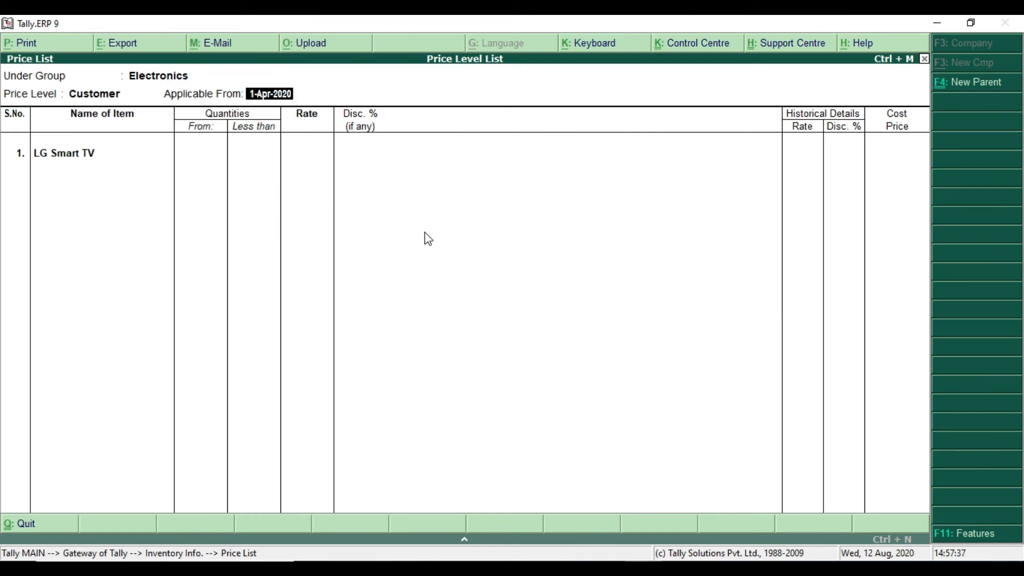
key("Return")
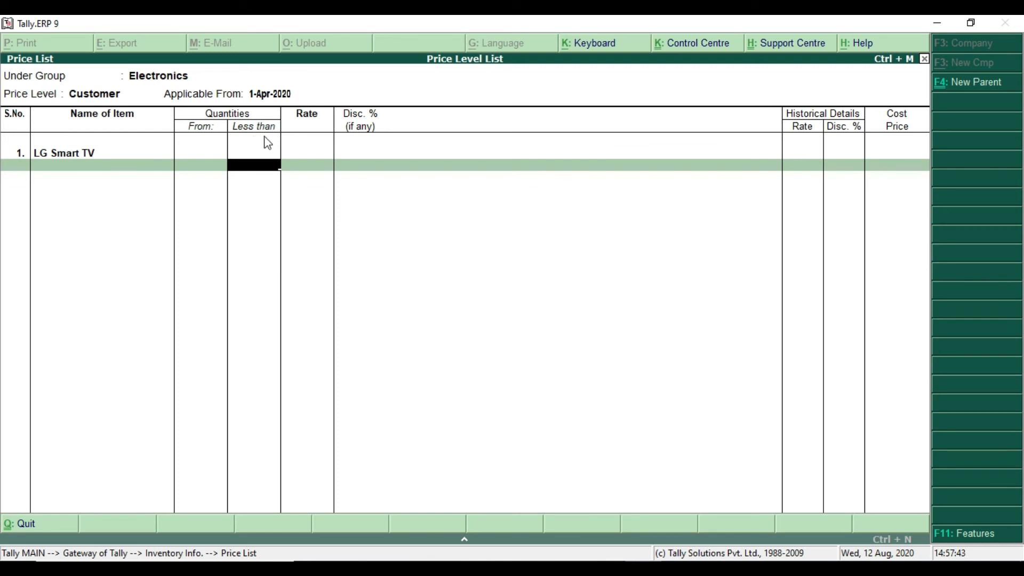
Using the PDF's values, set LG Smart TV's Customer slab for less than 5 Pcs to a rate of 21000 with no discount
key("alt+Tab")
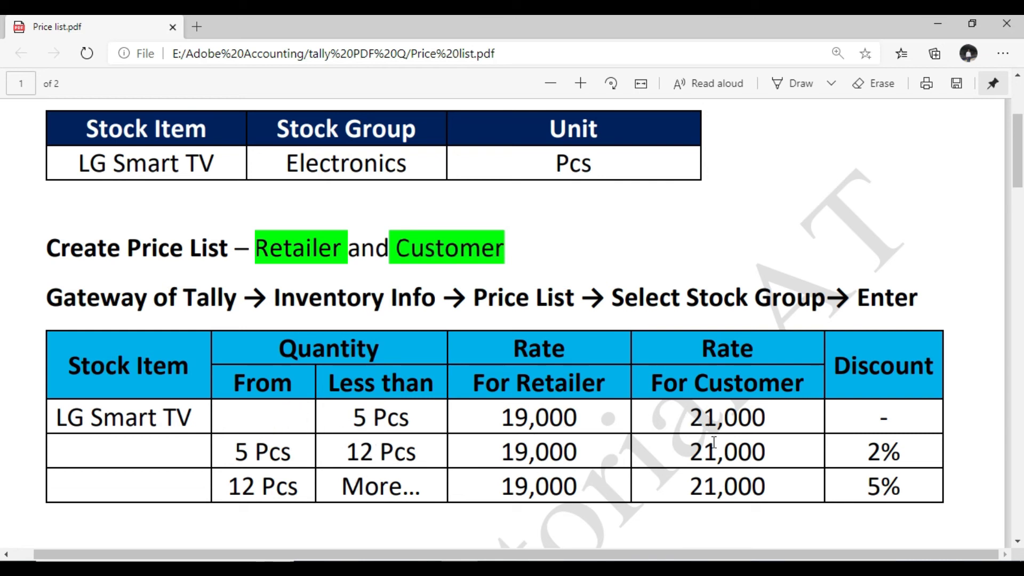
key("alt+Tab")
type("5")
key("Return")
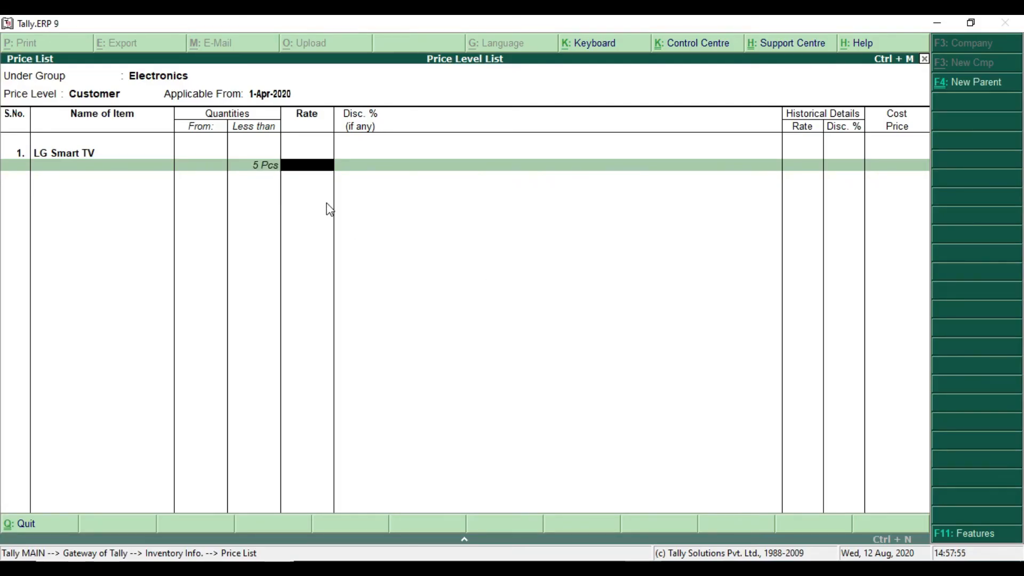
key("alt+Tab")
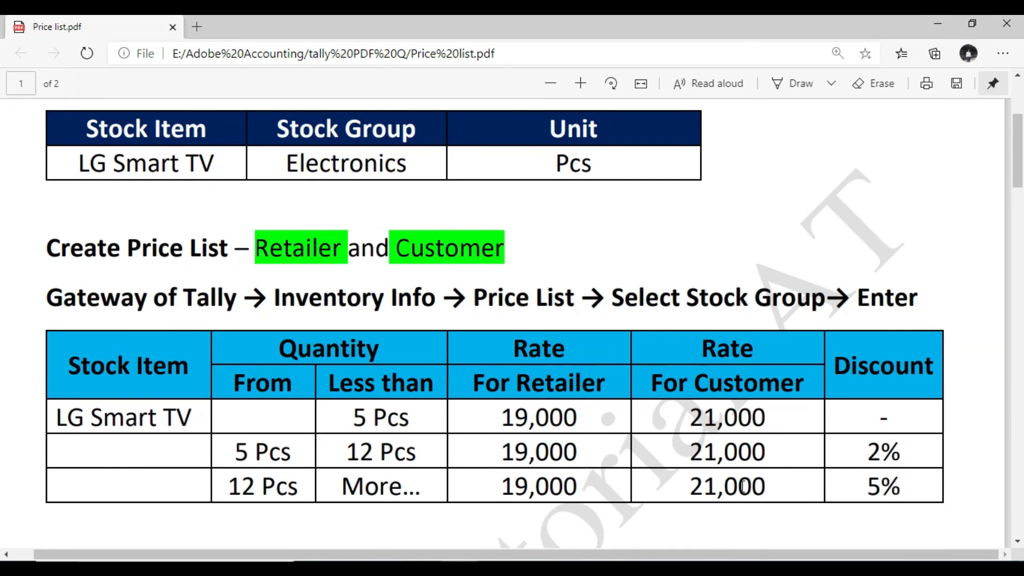
key("alt+Tab")
type("21000")
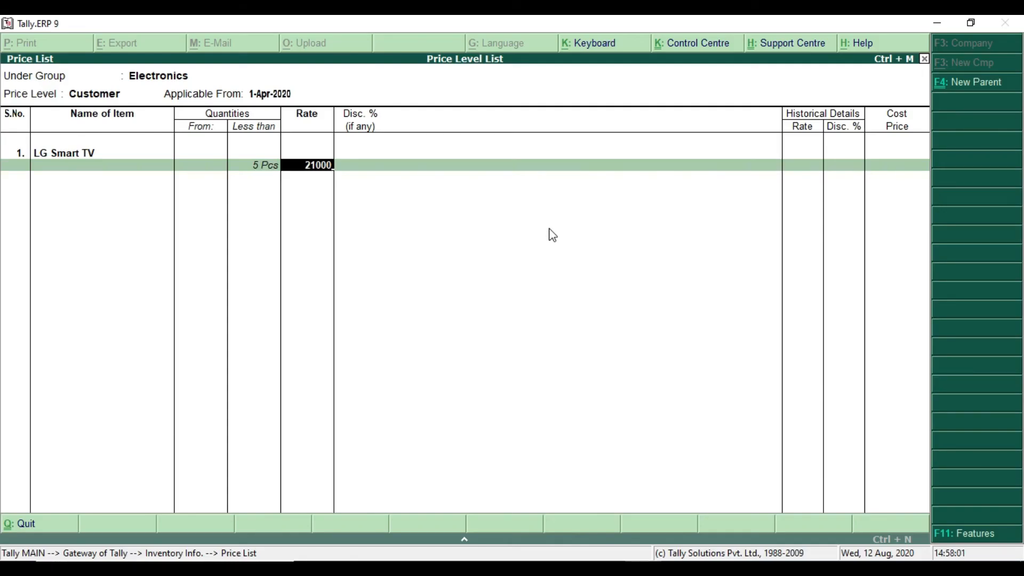
key("Return")
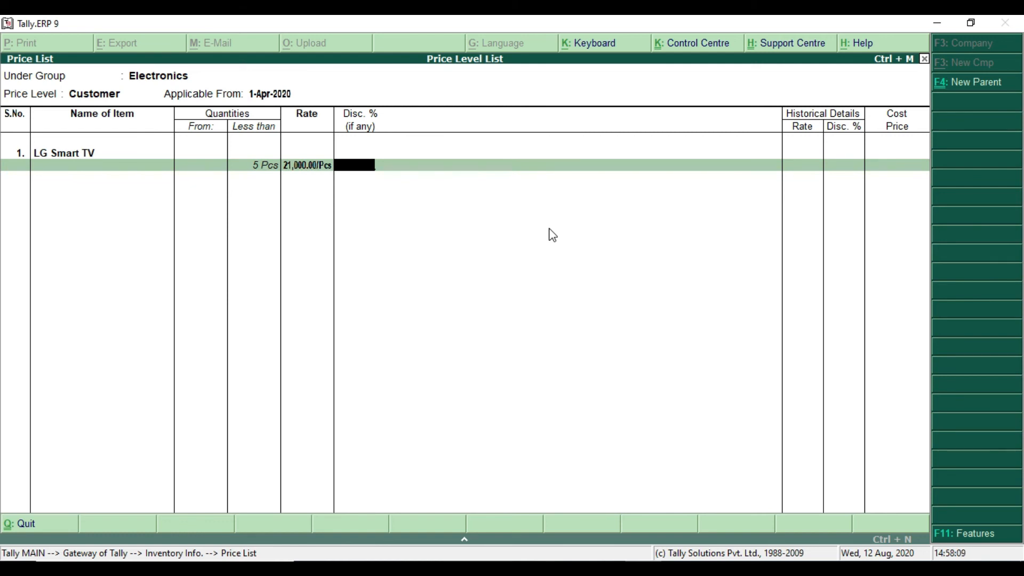
key("Return")
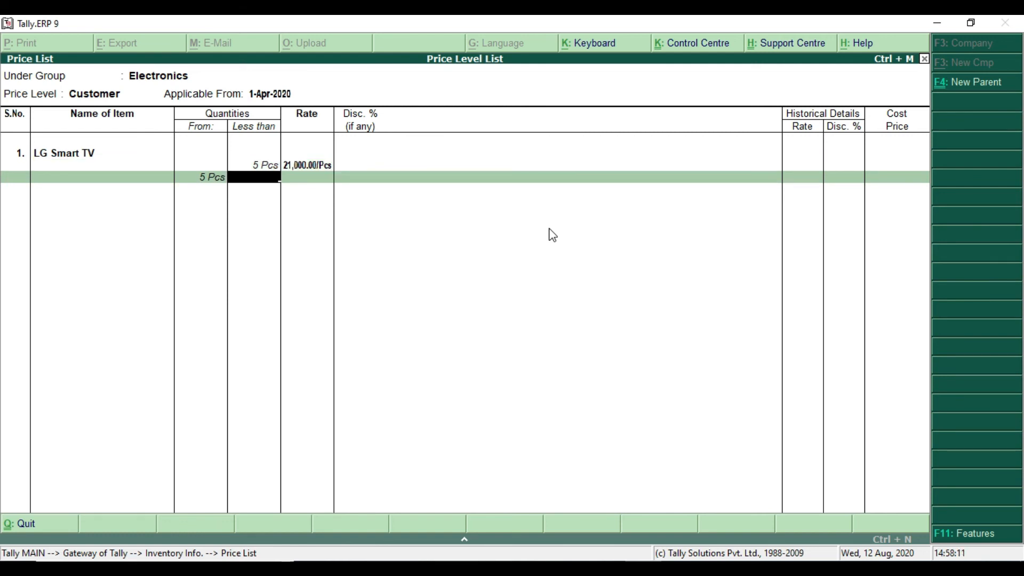
Check the PDF and enter the slab from 5 to less than 12 Pcs with a rate of 2100 and 2% discount
key("alt+Tab")
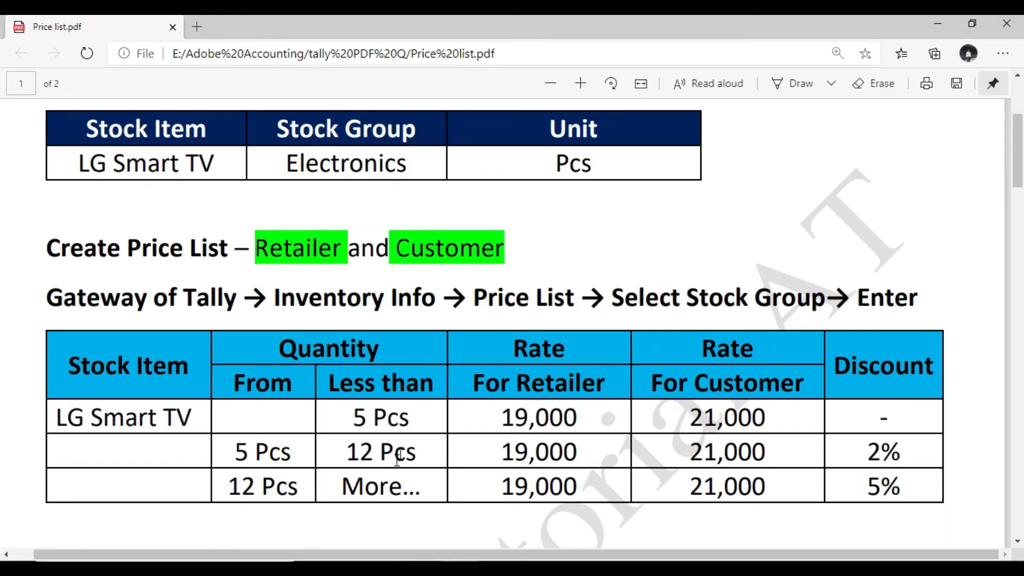
key("alt+Tab")
type("12")
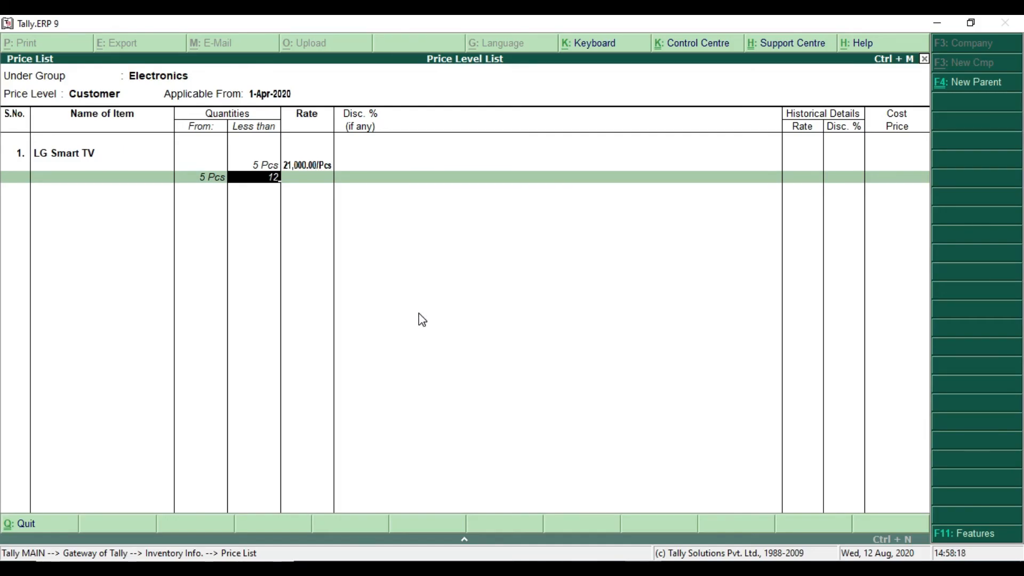
key("Return")
type("2100")
key("Return")
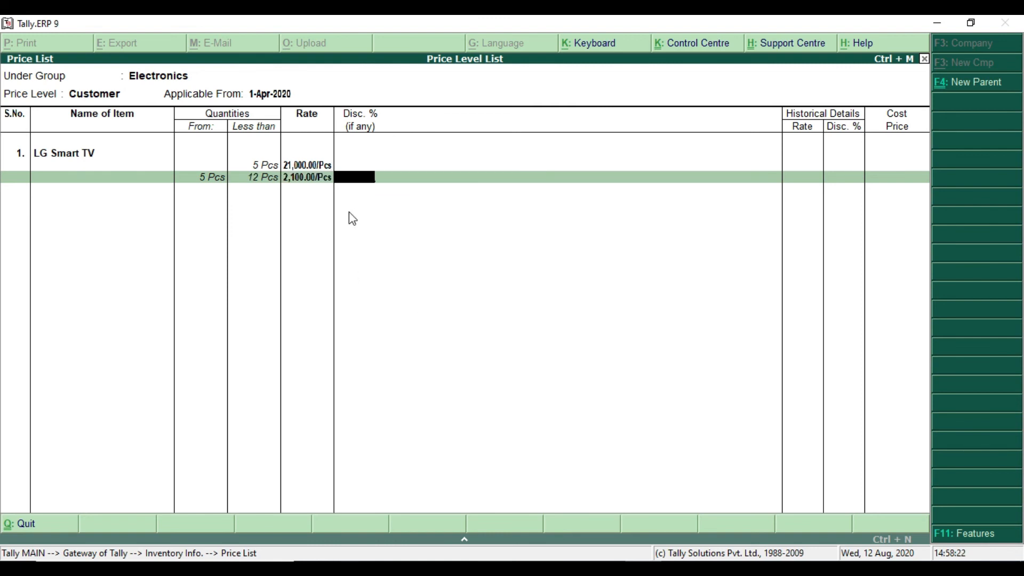
key("alt+Tab")
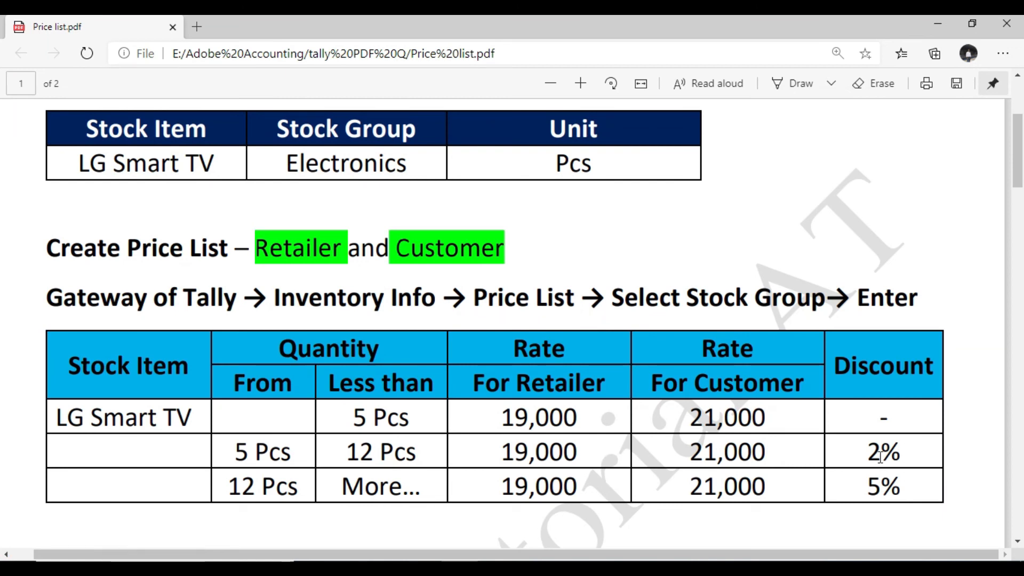
key("alt+Tab")
type("2")
key("Return")
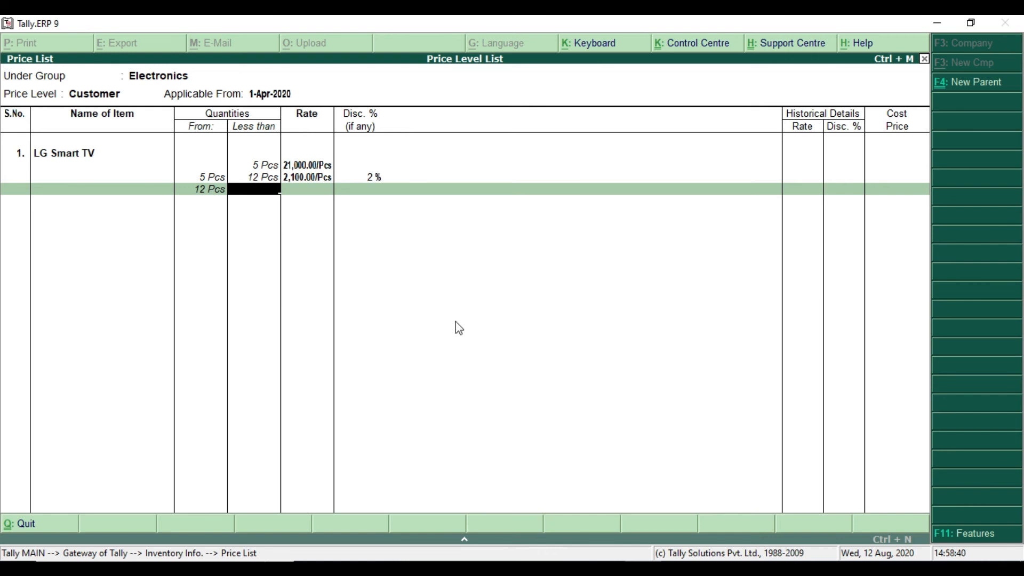
Check the PDF and enter the slab from 12 Pcs with no upper limit, a rate of 21000 and 5% discount
key("alt+Tab")
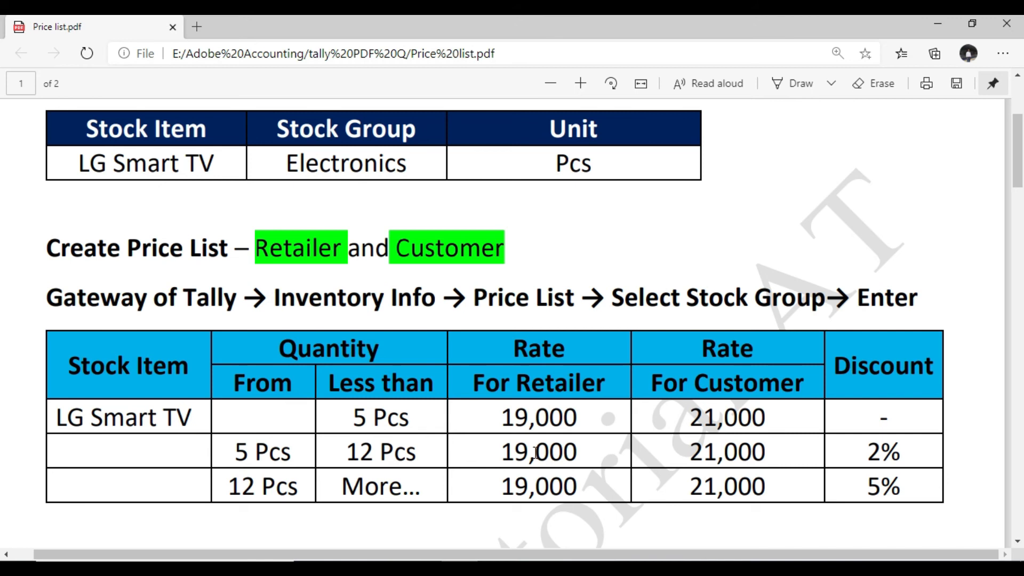
left_click(334, 418)
key("alt+Tab")
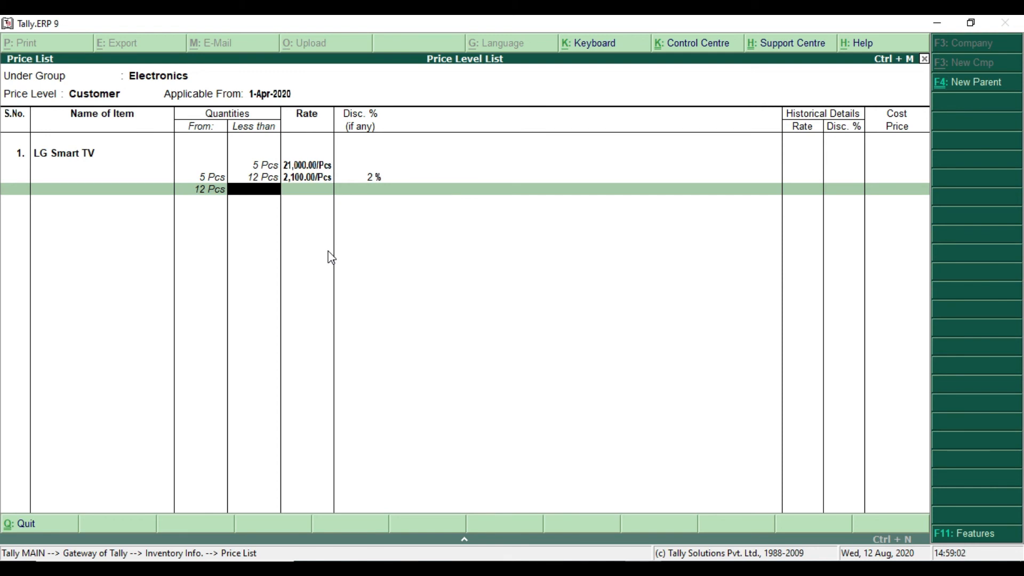
key("Return")
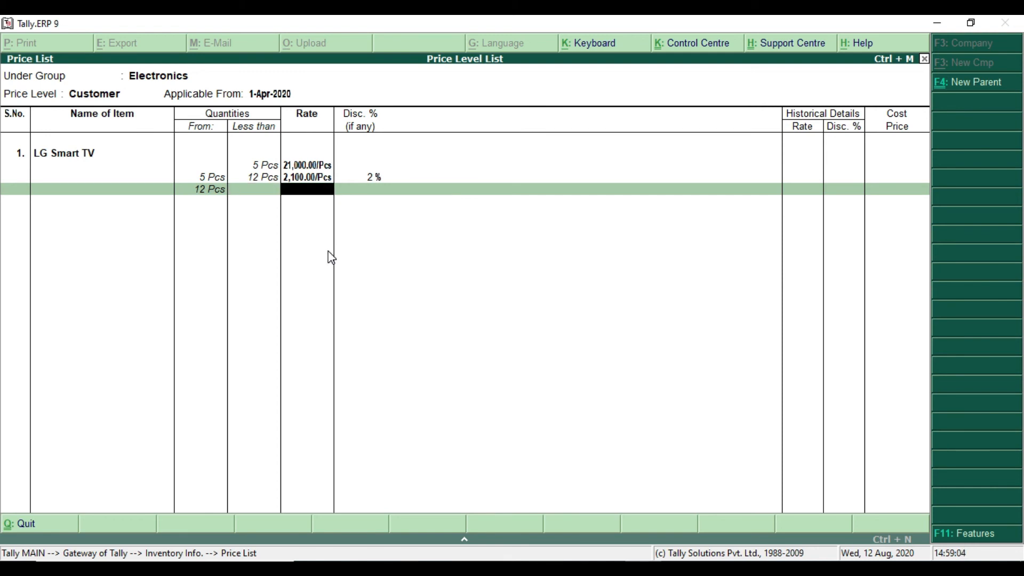
type("21000")
key("Return")
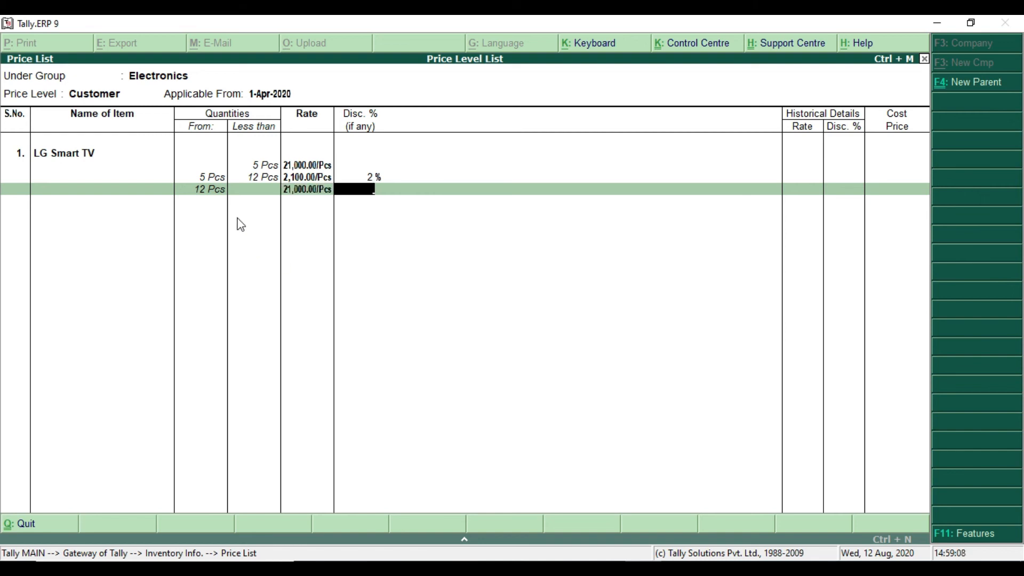
type("5")
key("Return")
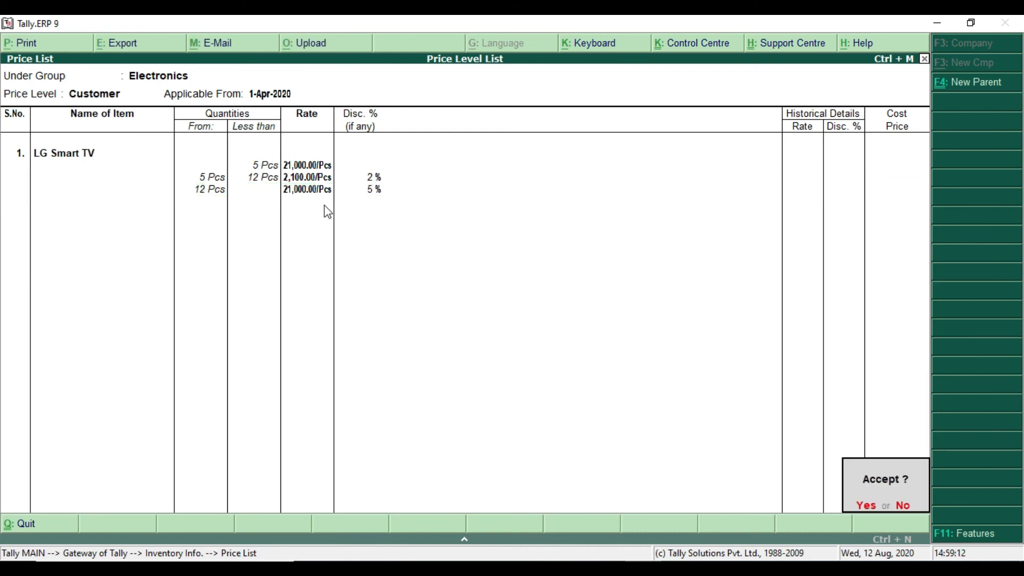
Save the Customer price list and return to the Gateway of Tally
key("Return")
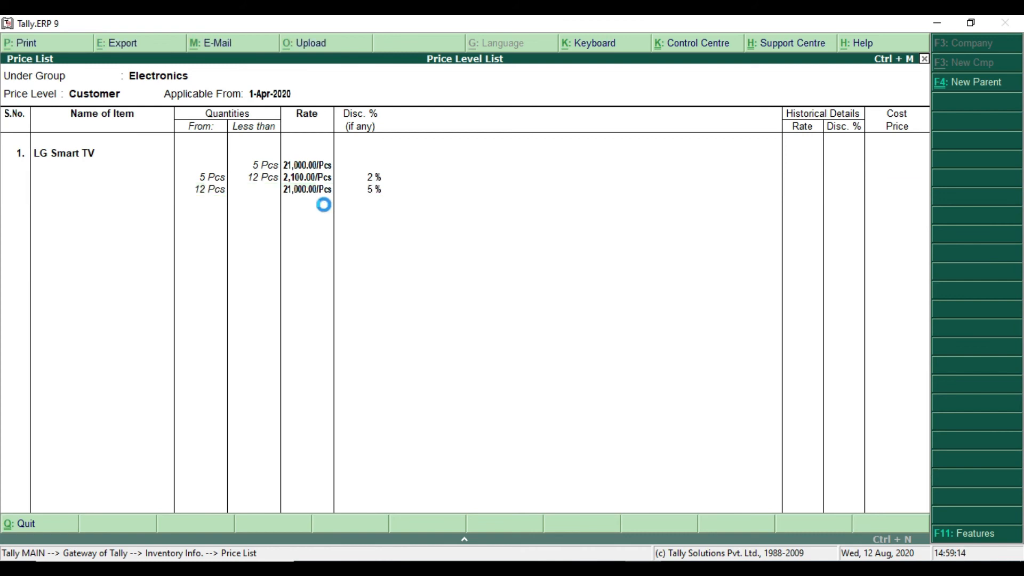
key("Escape")
key("Escape")
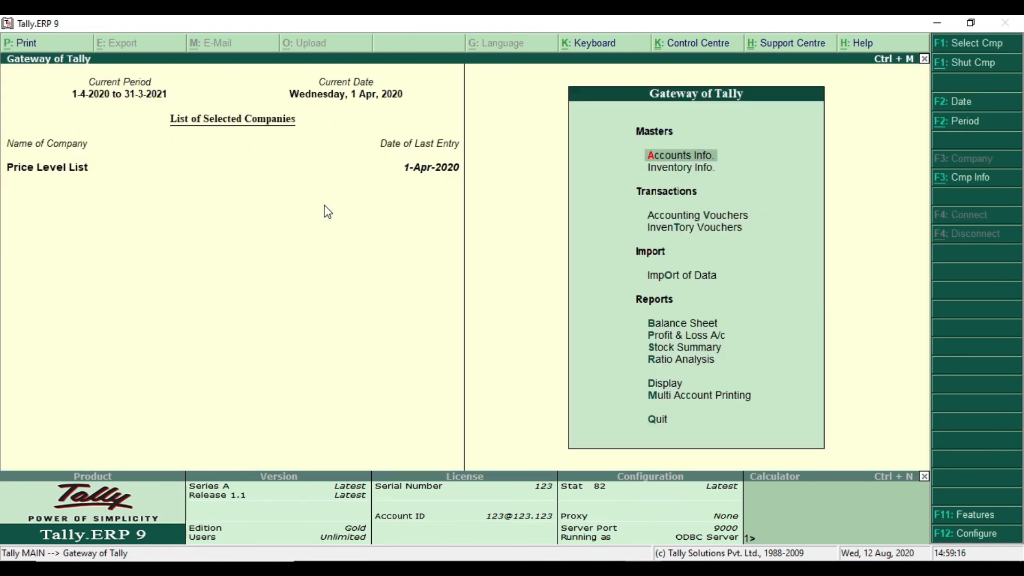
Check the 2-Apr-2020 customer sale in the practice PDF and start a new single ledger in Tally named Priya VFX
key("alt+Tab")
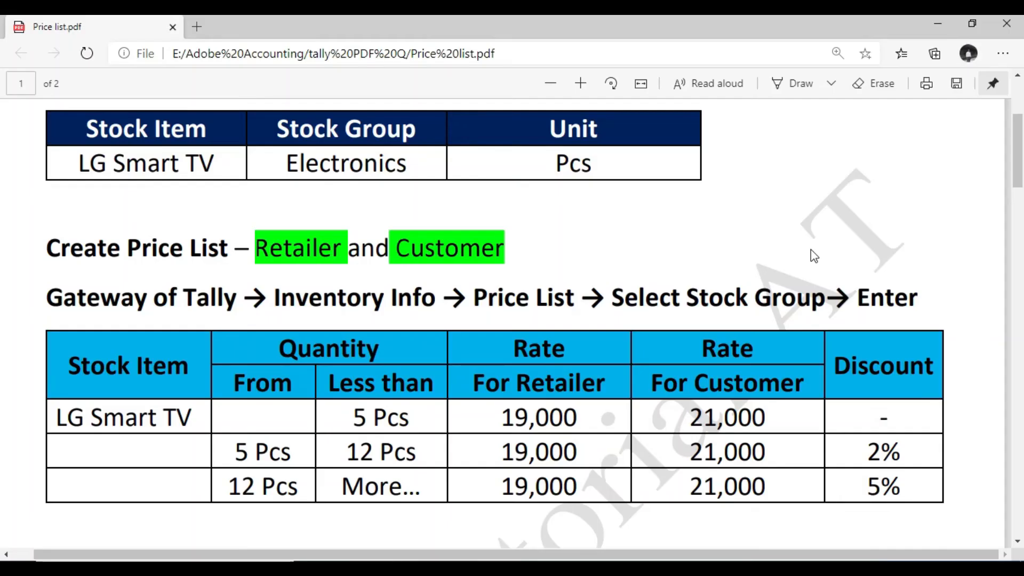
scroll(420, 293, "down", 5)
scroll(420, 293, "down", 6)
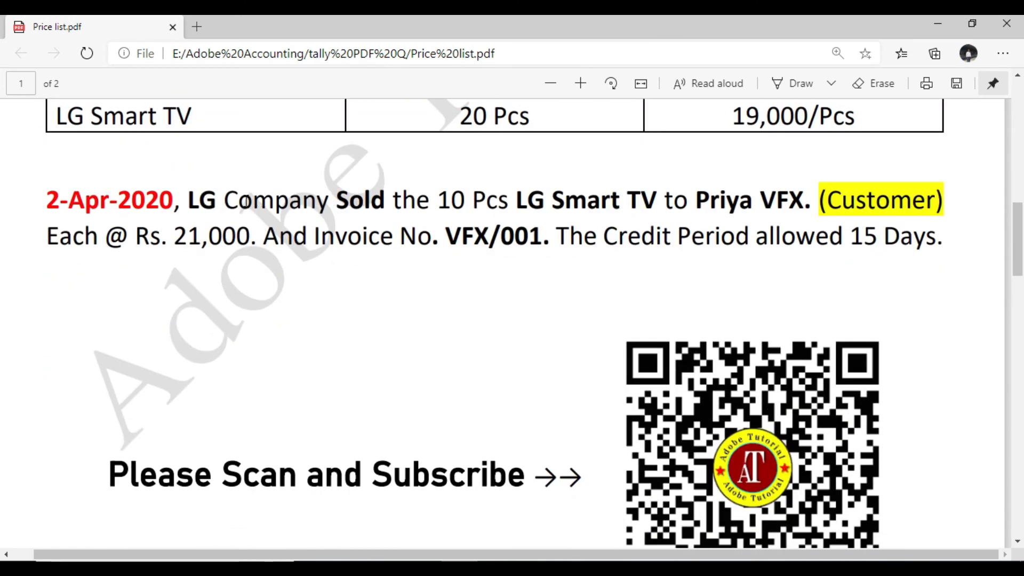
left_click_drag(333, 208, 379, 210)
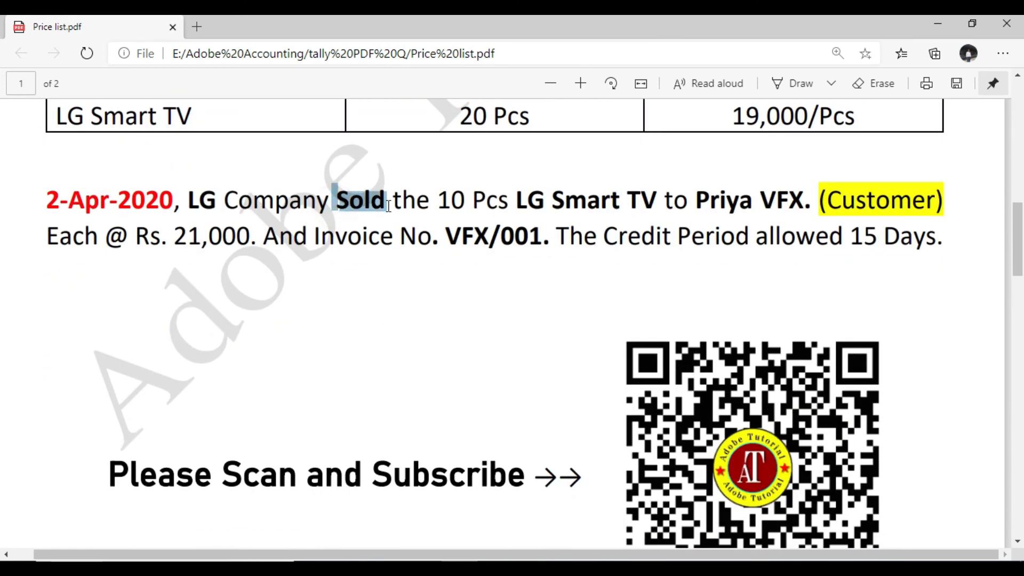
left_click_drag(520, 210, 806, 207)
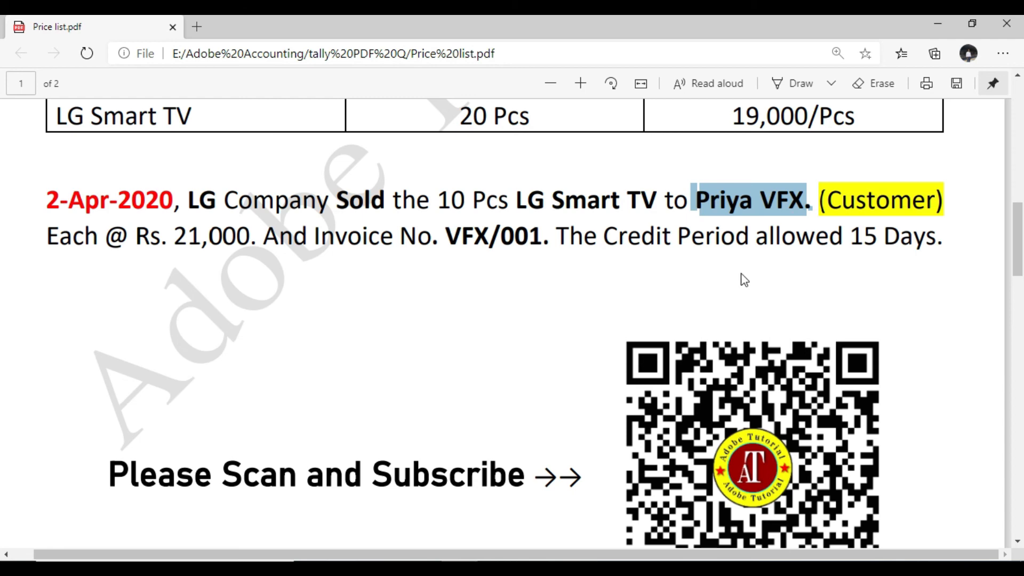
key("alt+Tab")
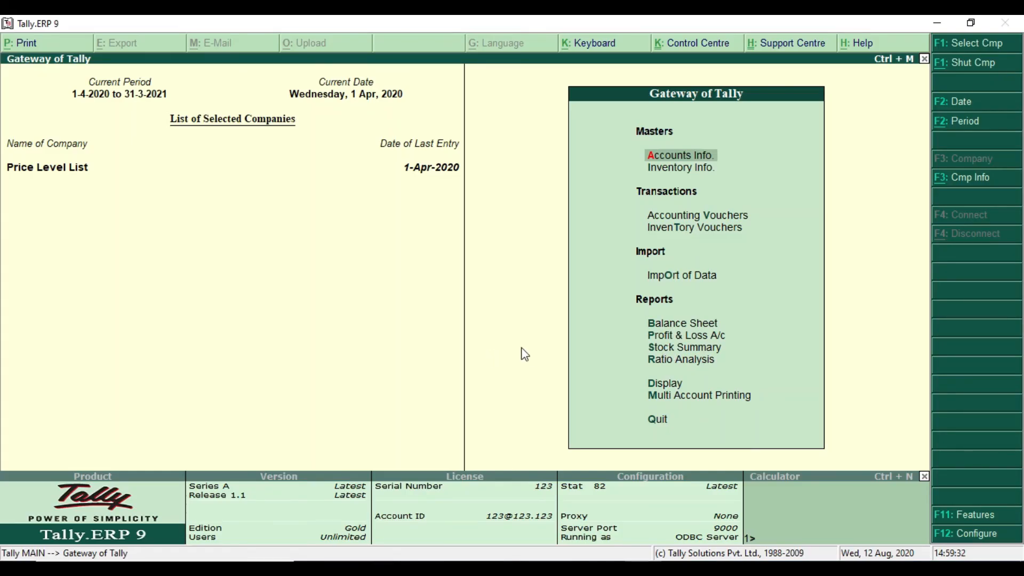
key("Return")
key("Down")
key("Return")
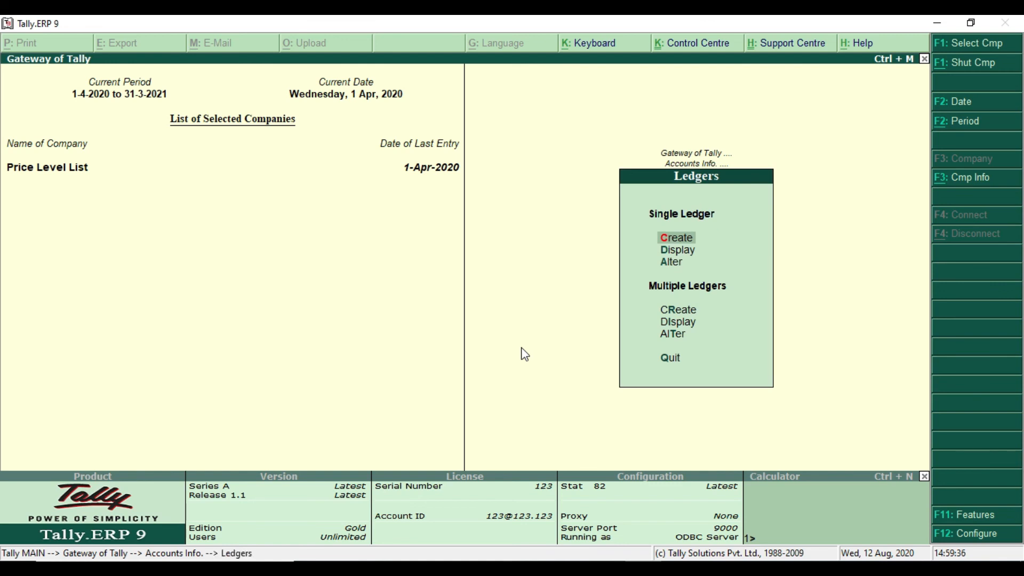
key("Return")
type("Priya VFX")
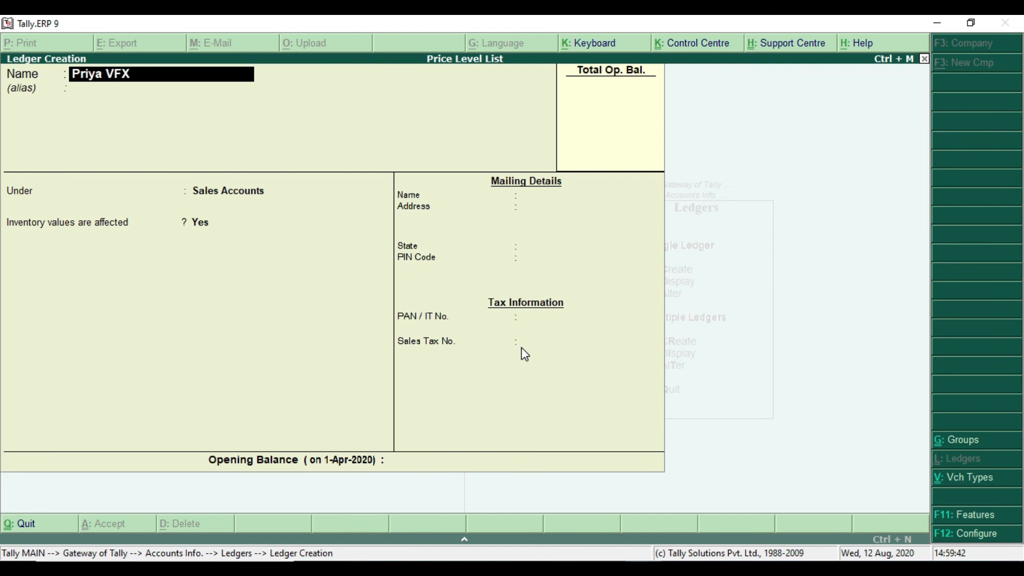
key("Return")
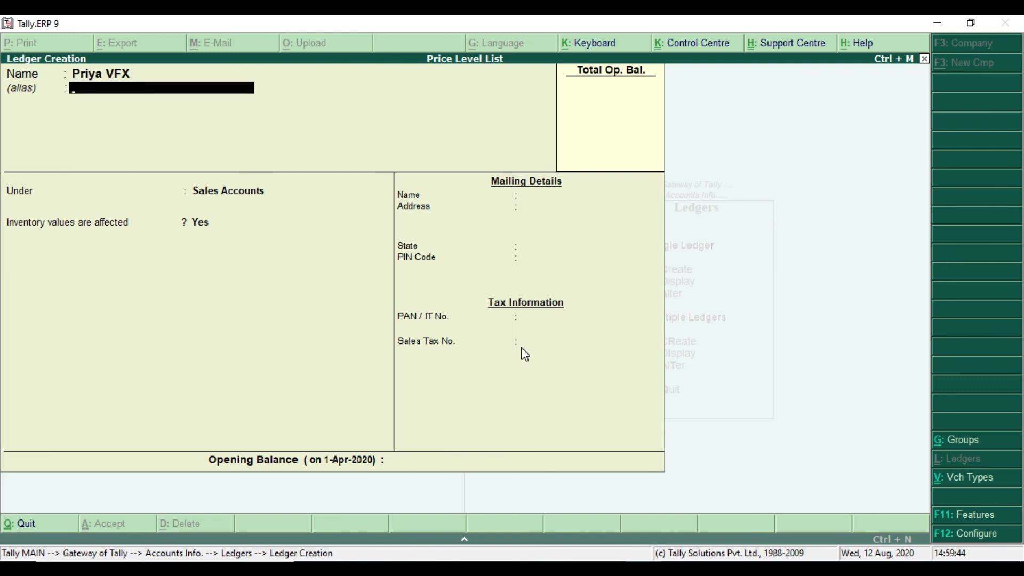
Leave the alias blank and place the Priya VFX ledger under the Sundry Debtors group
key("Return")
type("S")
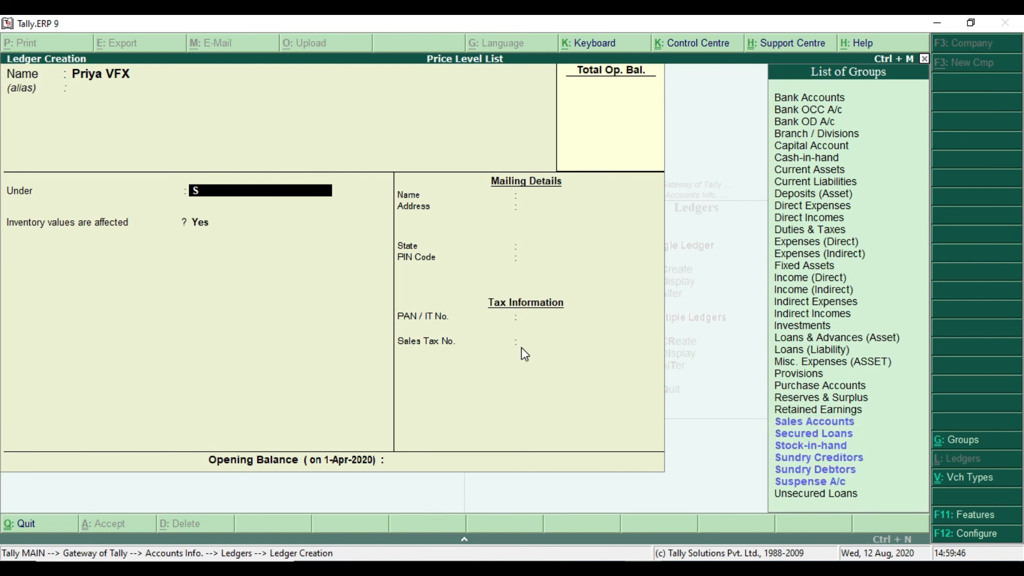
key("Down")
key("Down")
key("Down")
key("Down")
key("Down")
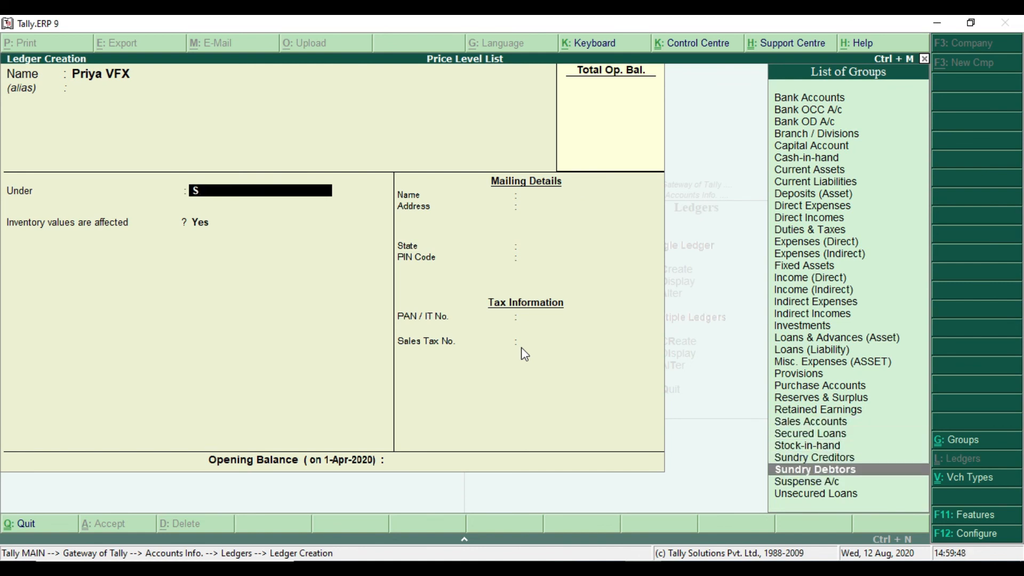
key("Return")
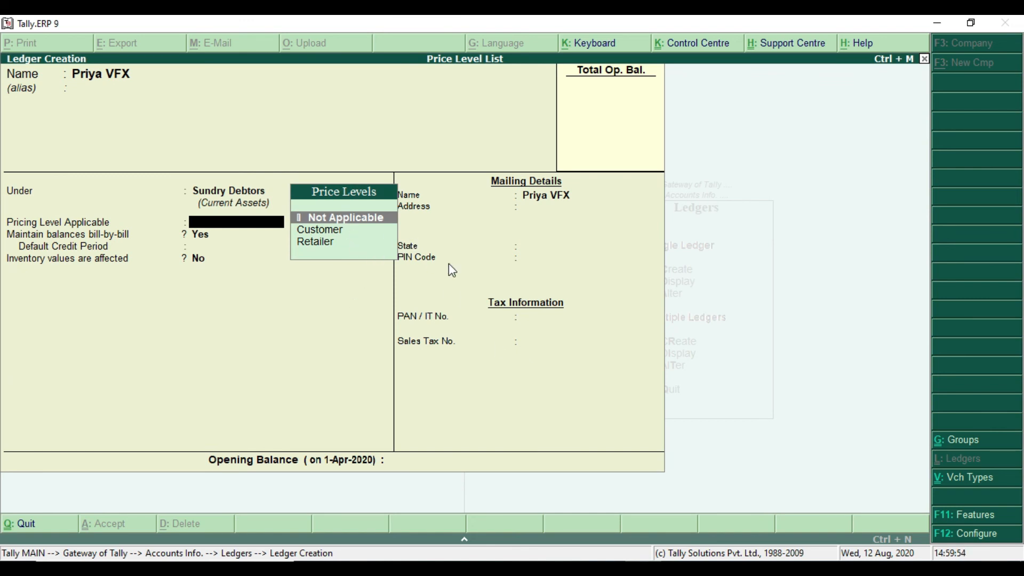
Keep the pricing level Not Applicable and bill-by-bill balances at Yes, save the ledger without tax details, and return to the Gateway of Tally
key("Return")
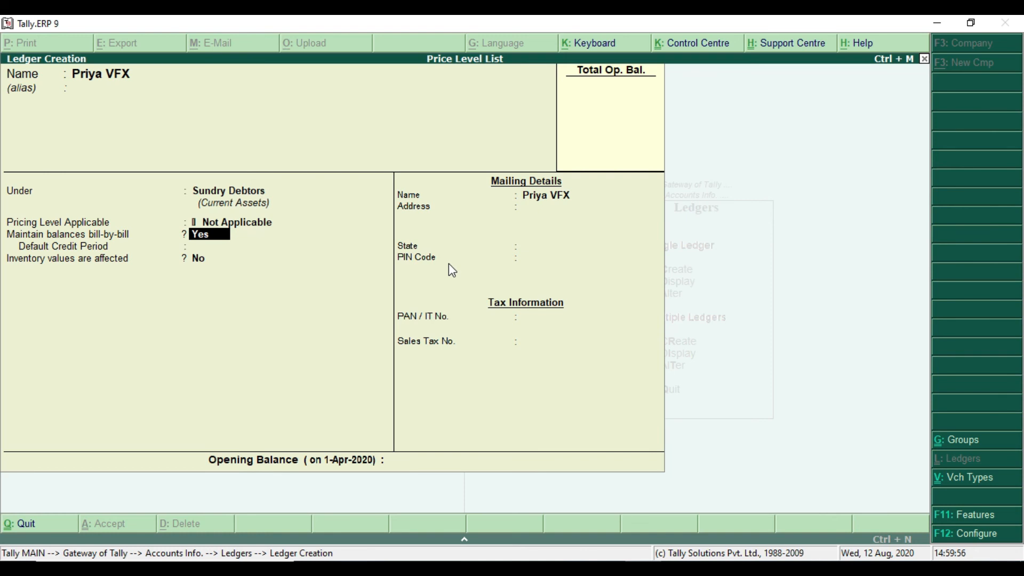
key("Return")
key("Return")
key("Return")
key("Return")
key("Return")
key("Return")
key("Return")
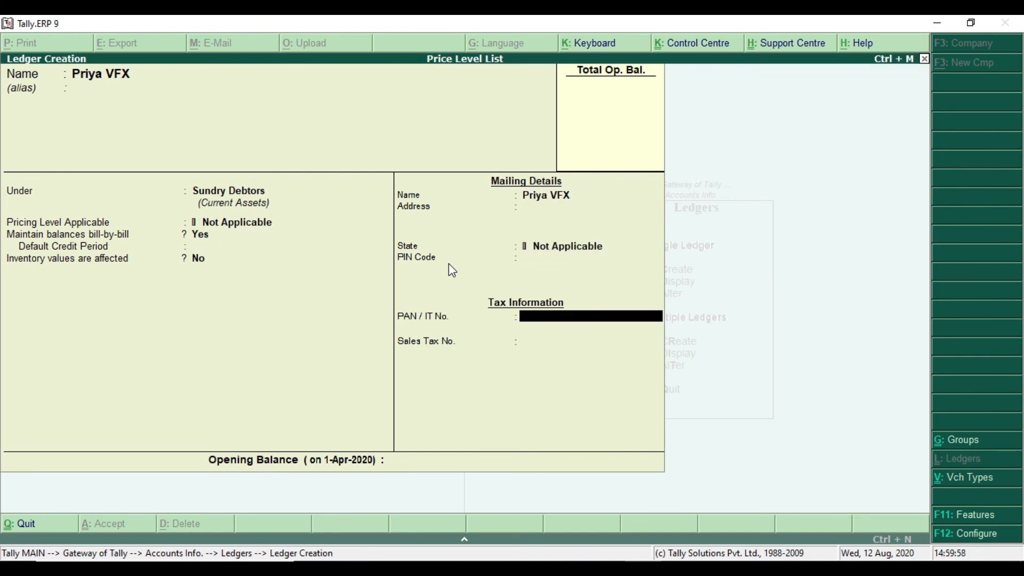
key("Return")
key("Return")
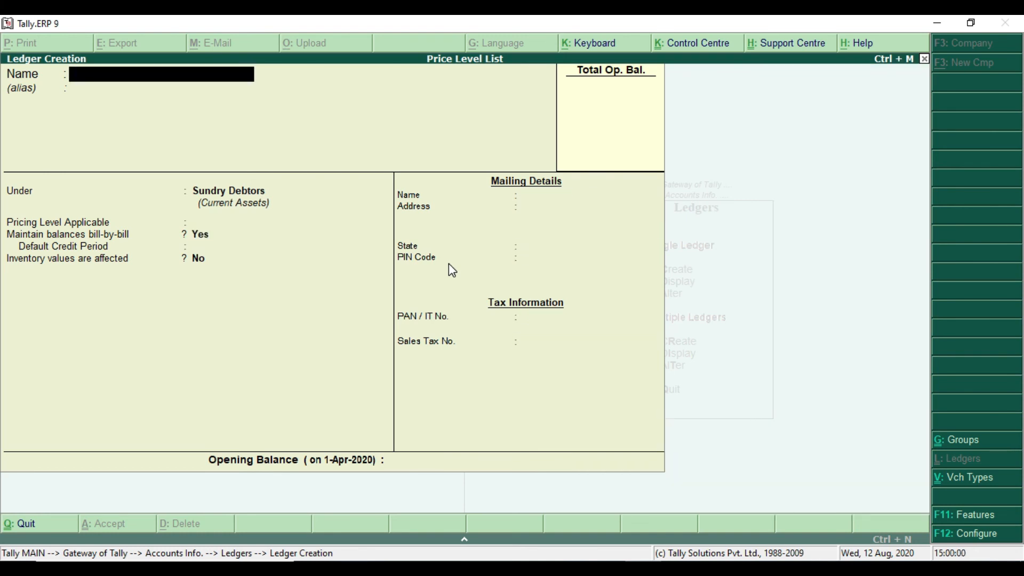
key("Escape")
key("Escape")
key("Escape")
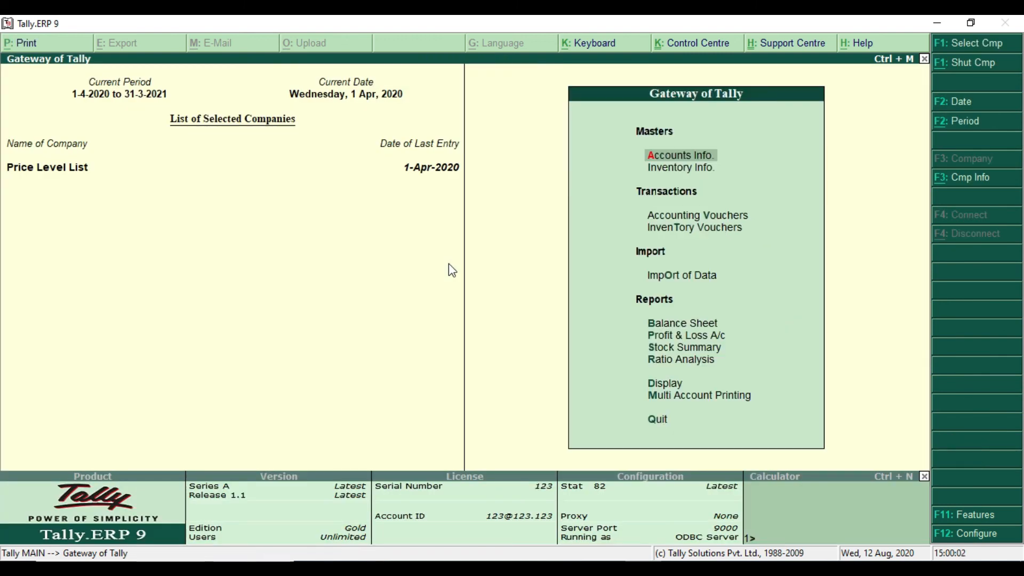
Open a new Sales voucher in Accounting Vouchers
key("Down")
key("Down")
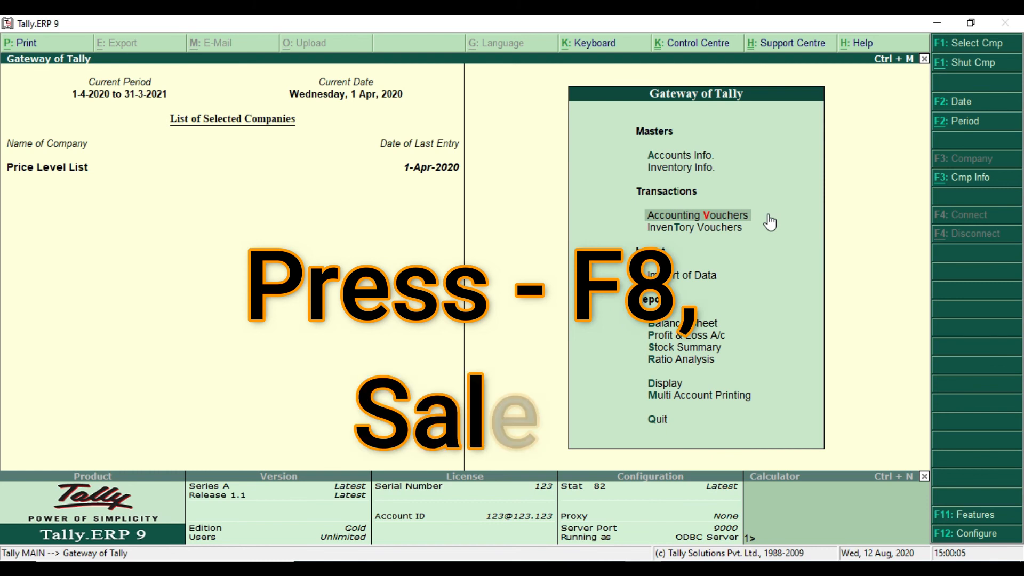
key("Return")
key("F8")
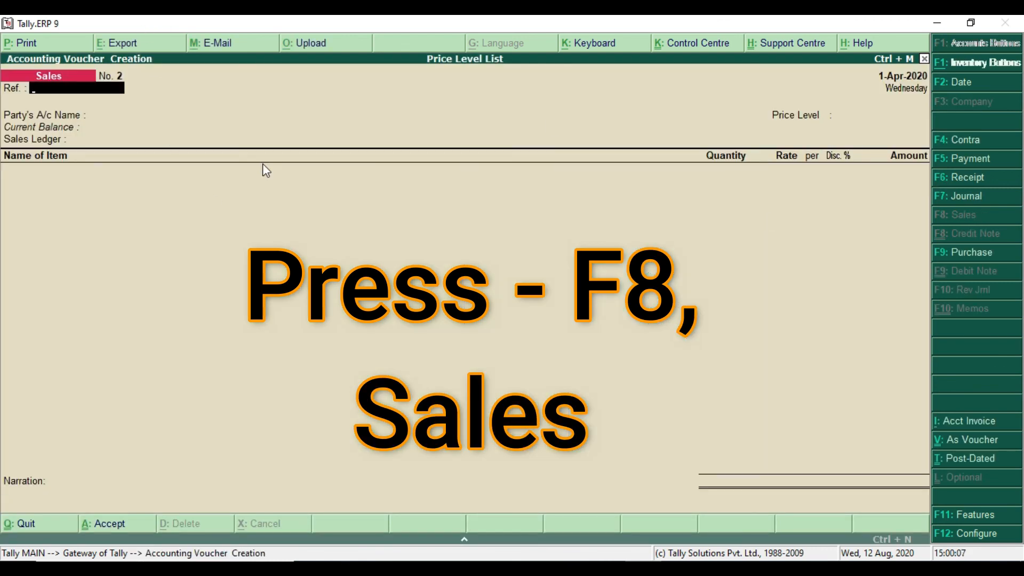